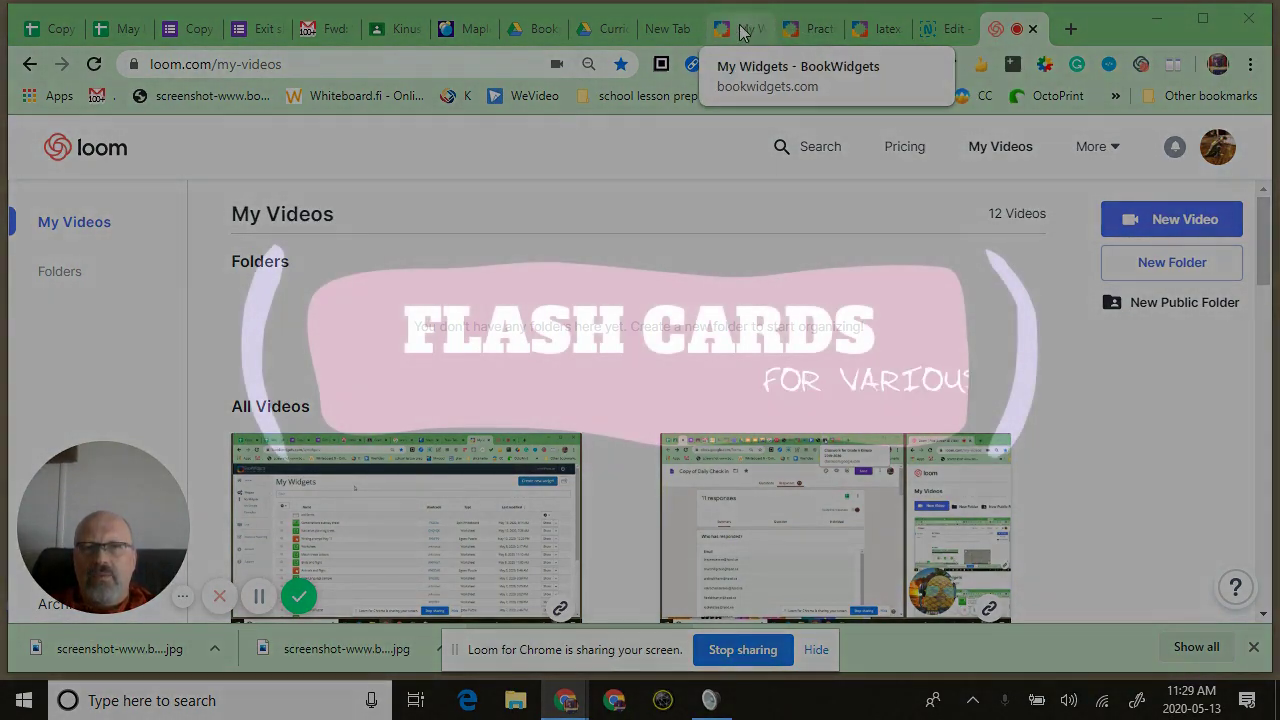
Preview the Practice flashcard math widget, reveal the card's hint and flip the card to its back side
{"action": "left_click", "coordinate": [740, 30]}
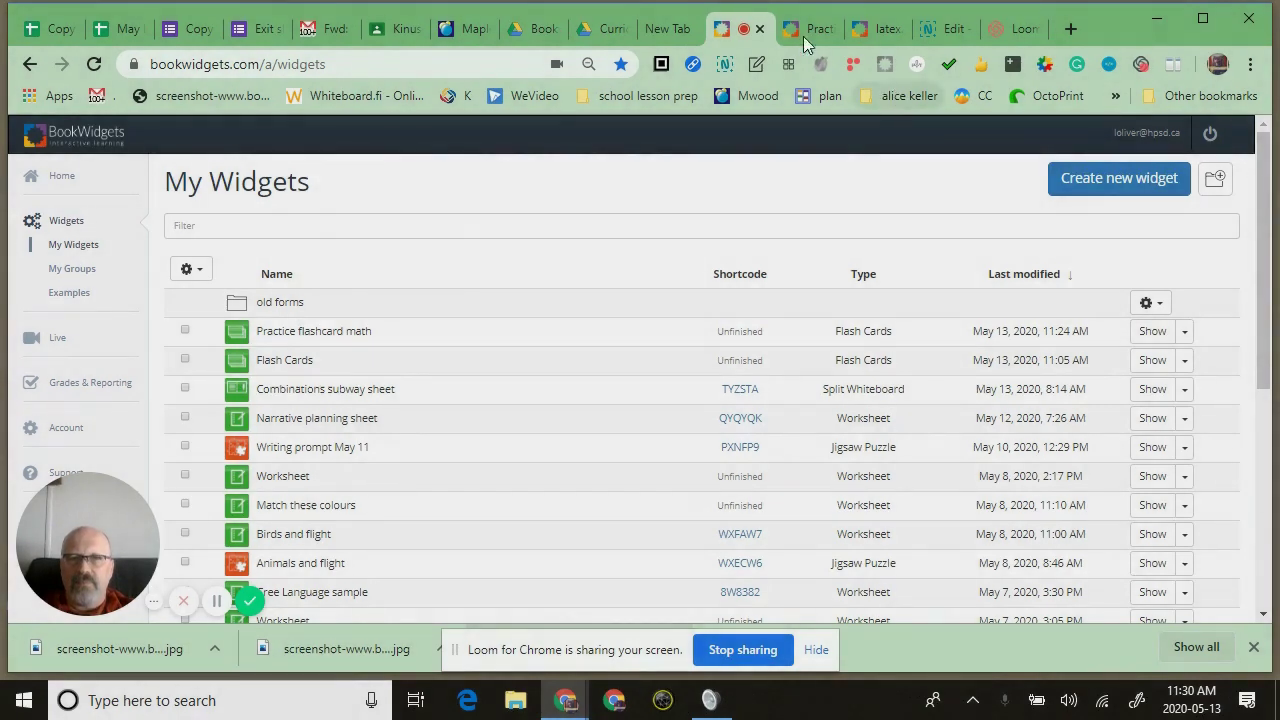
{"action": "left_click", "coordinate": [803, 30]}
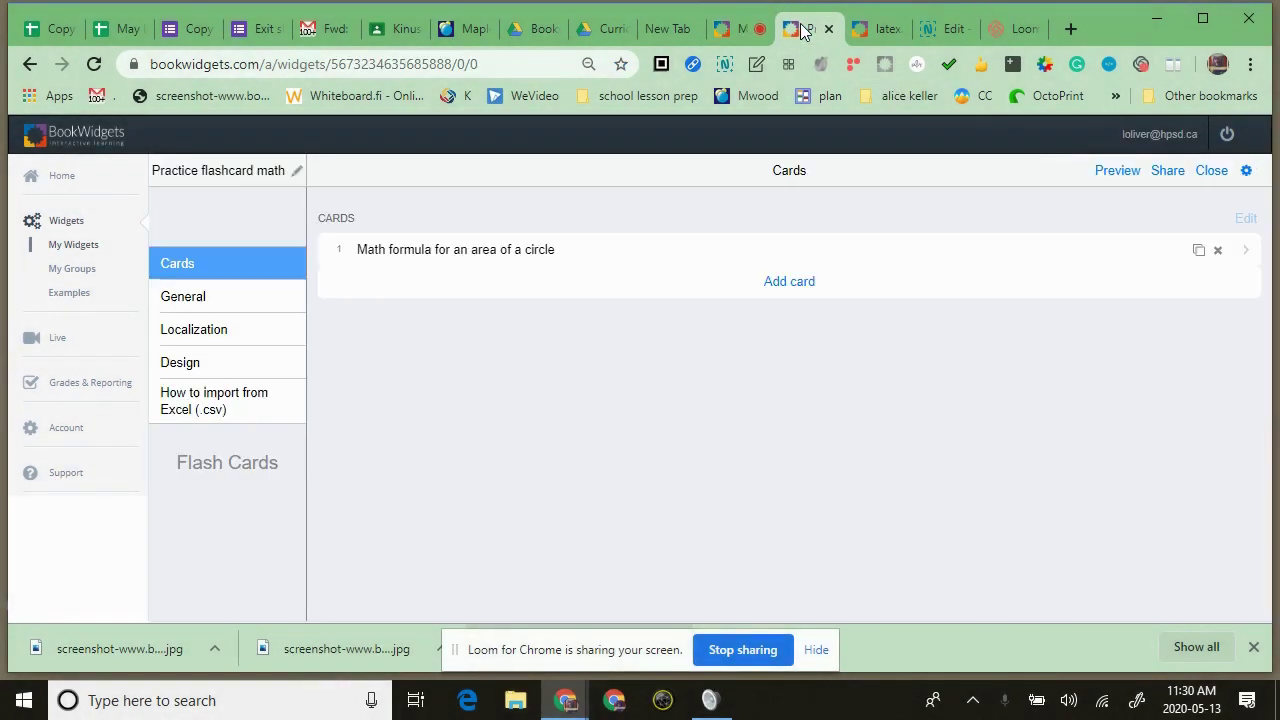
{"action": "left_click", "coordinate": [1130, 176]}
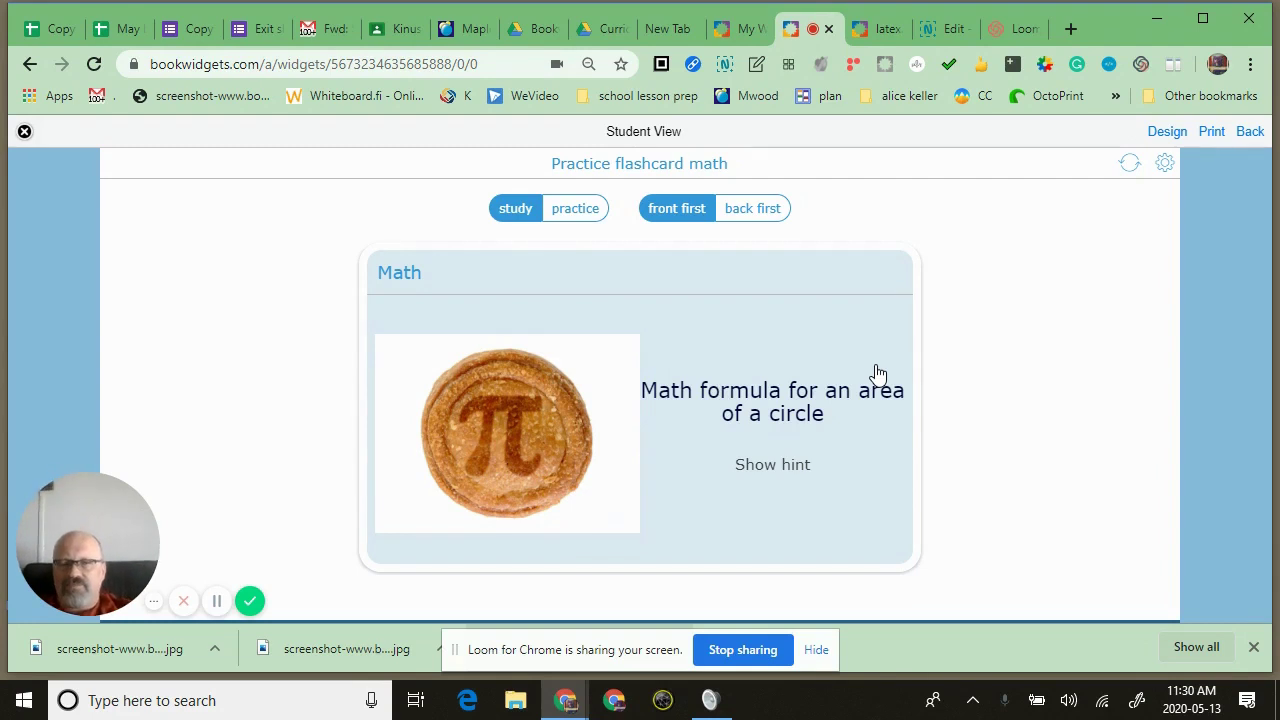
{"action": "left_click", "coordinate": [783, 472]}
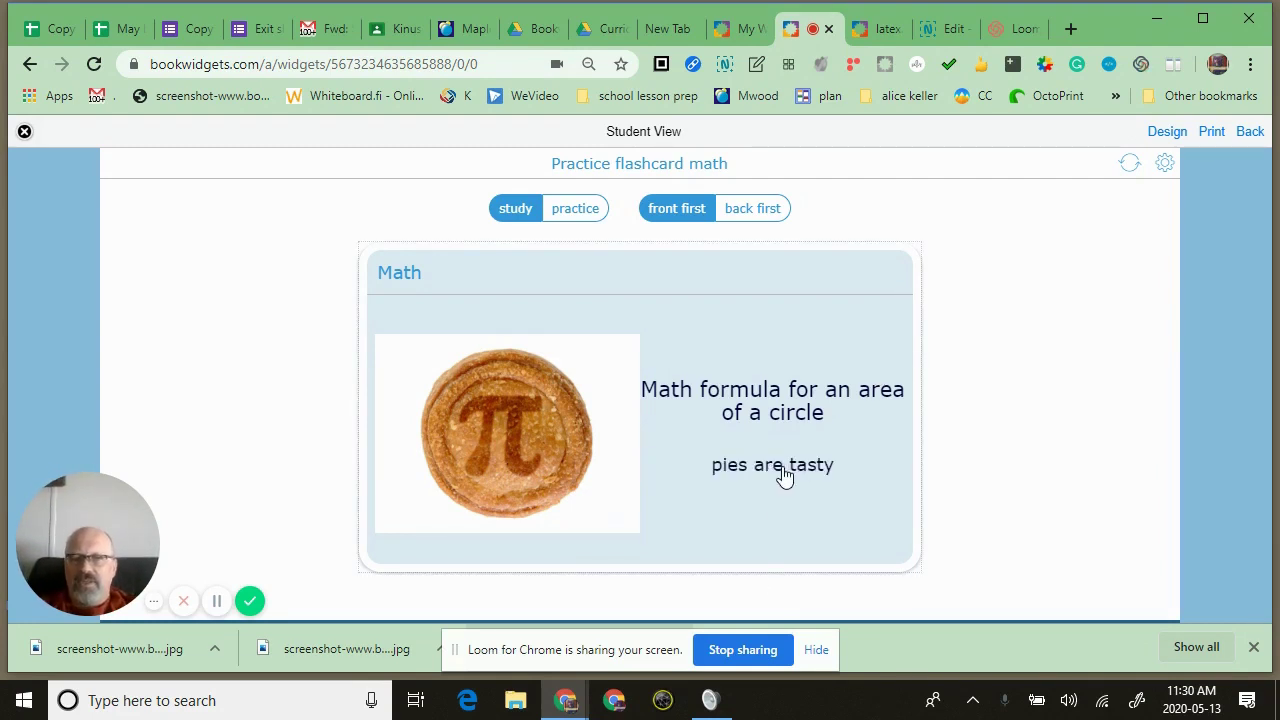
{"action": "left_click", "coordinate": [783, 470]}
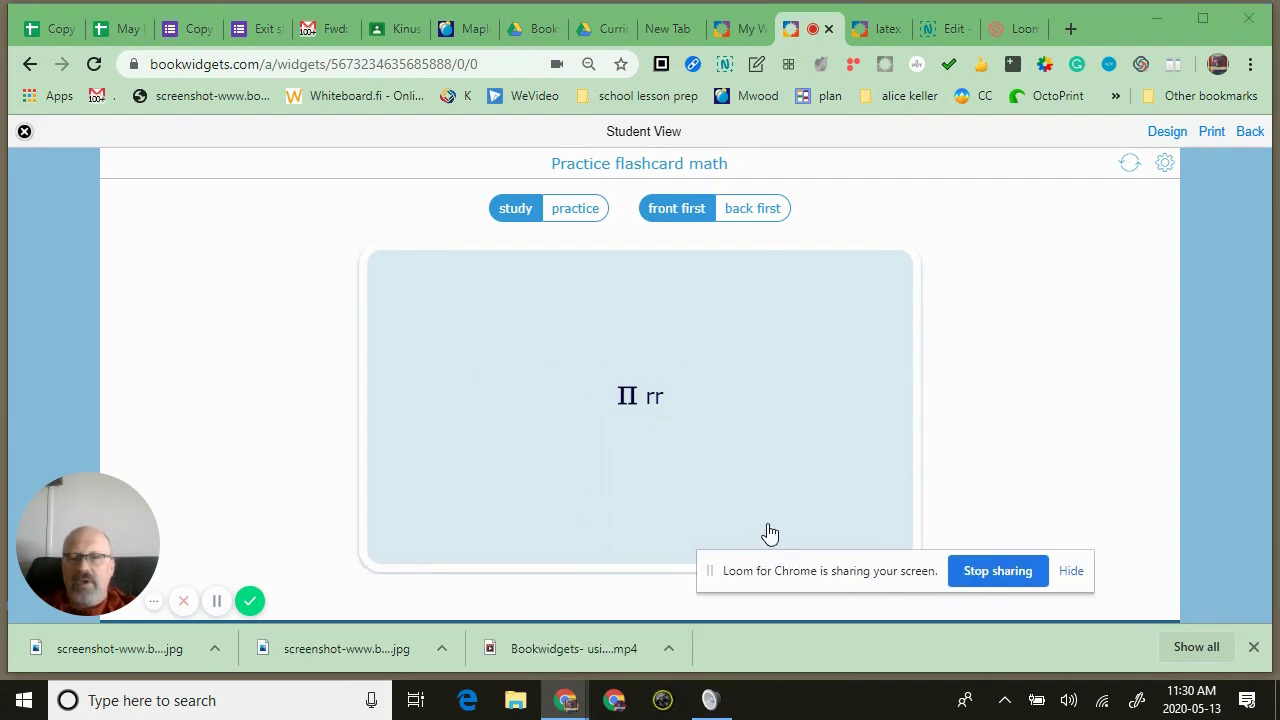
Review the downloaded screenshot on LaTeX formula support, close it and view the open LaTeX page
{"action": "left_click", "coordinate": [352, 650]}
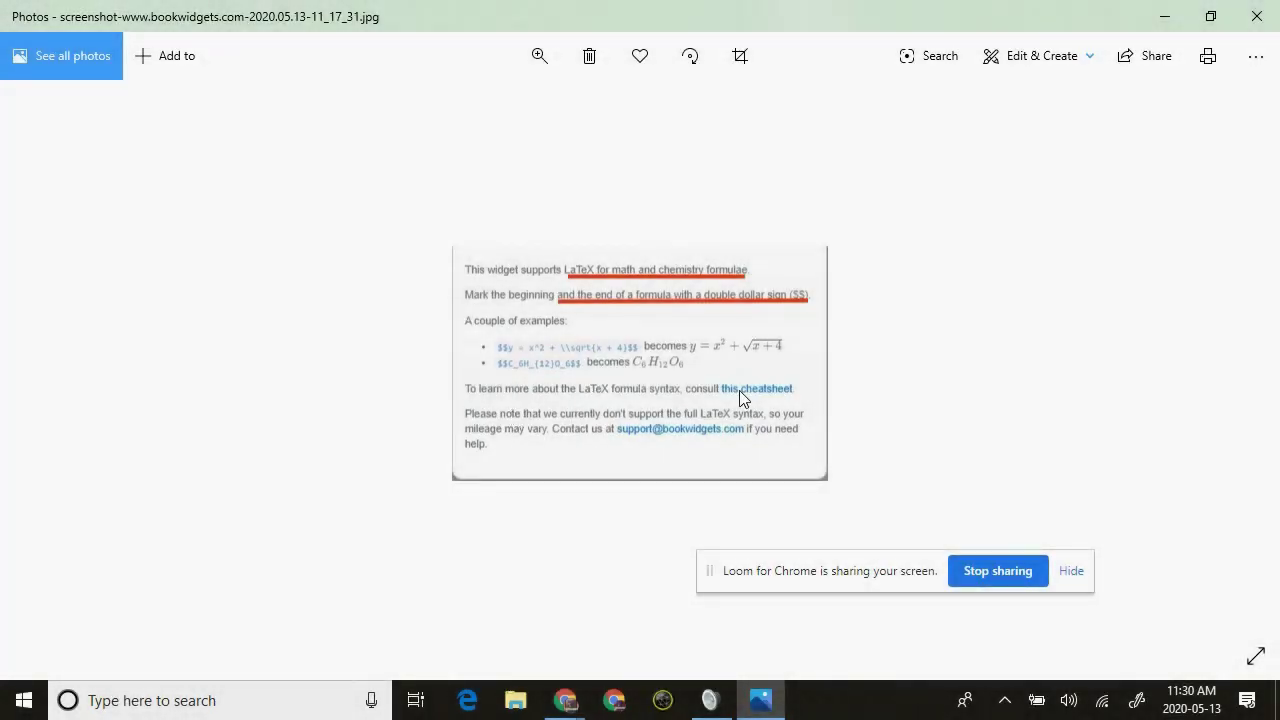
{"action": "left_click", "coordinate": [752, 396]}
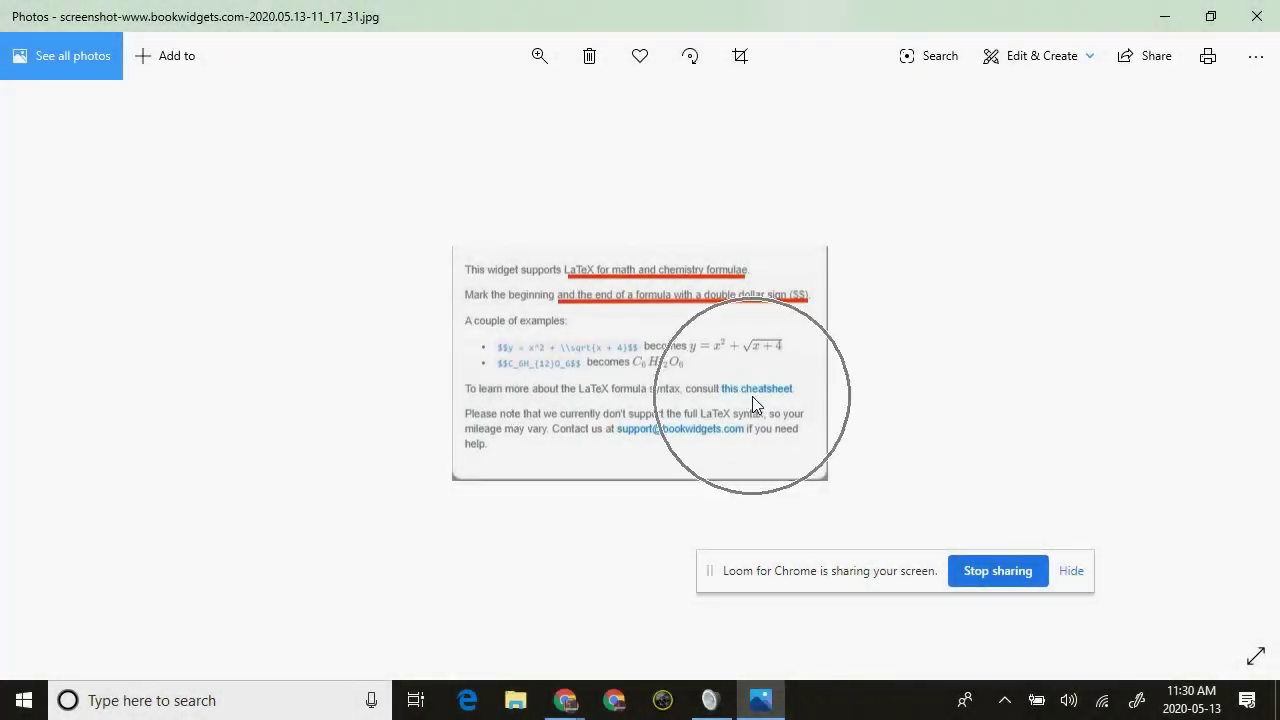
{"action": "left_click", "coordinate": [1259, 20]}
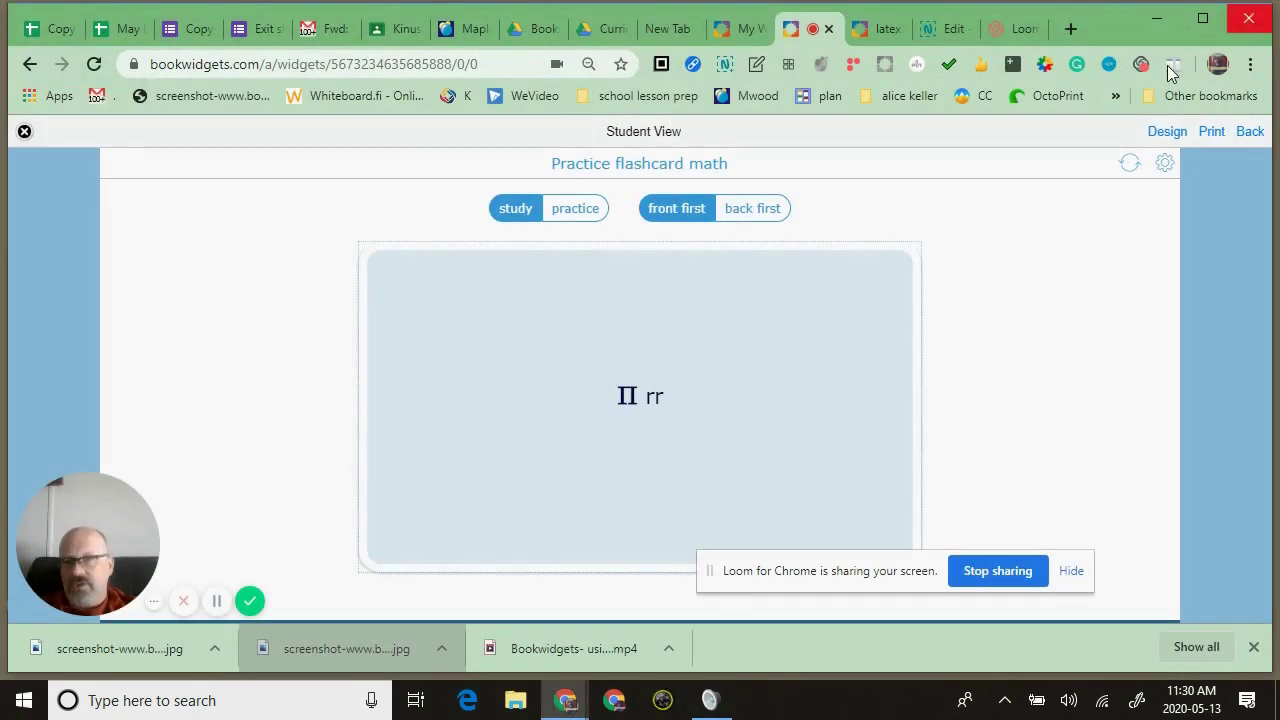
{"action": "left_click", "coordinate": [884, 34]}
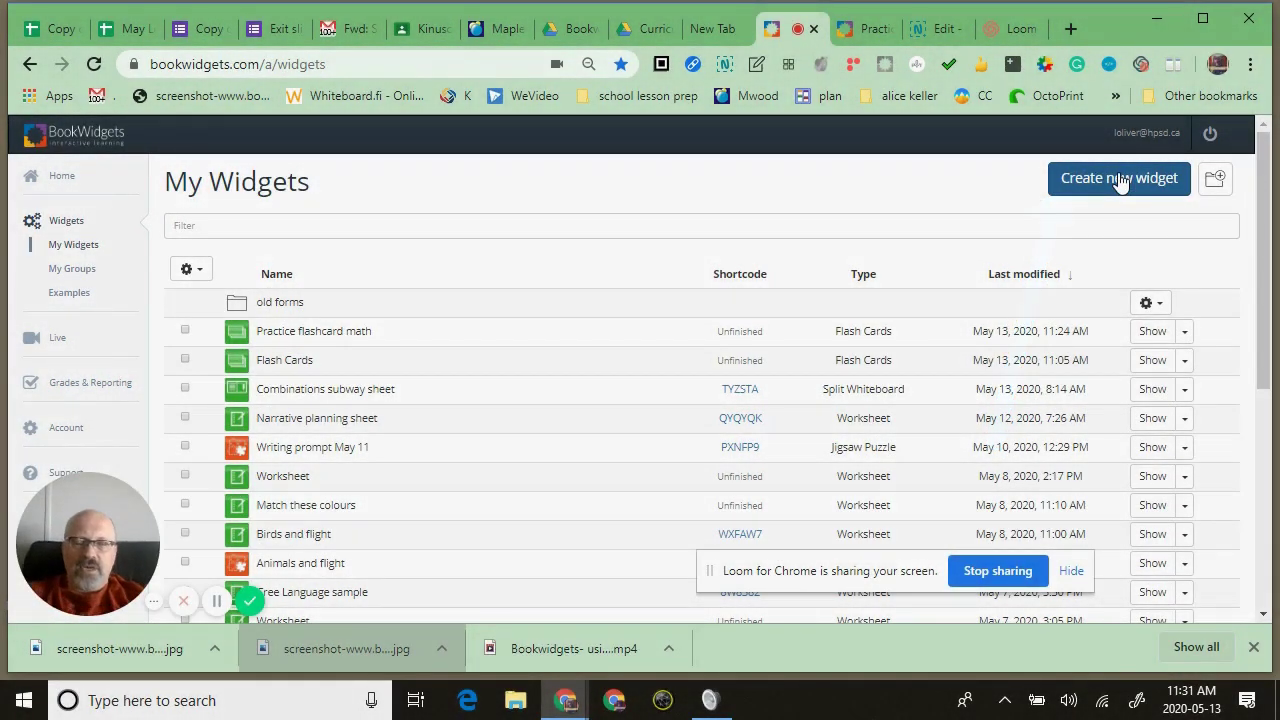
Create a new Flash Cards widget in BookWidgets and add its first card
{"action": "left_click", "coordinate": [1119, 178]}
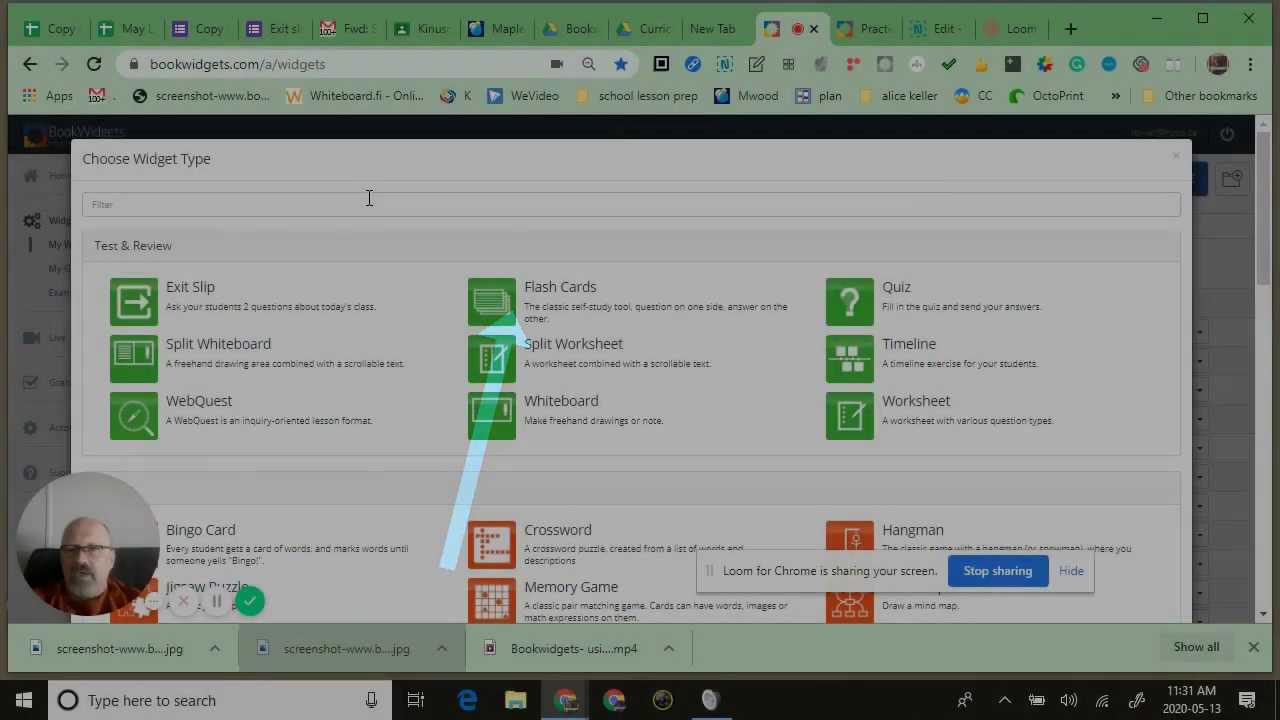
{"action": "left_click", "coordinate": [549, 286]}
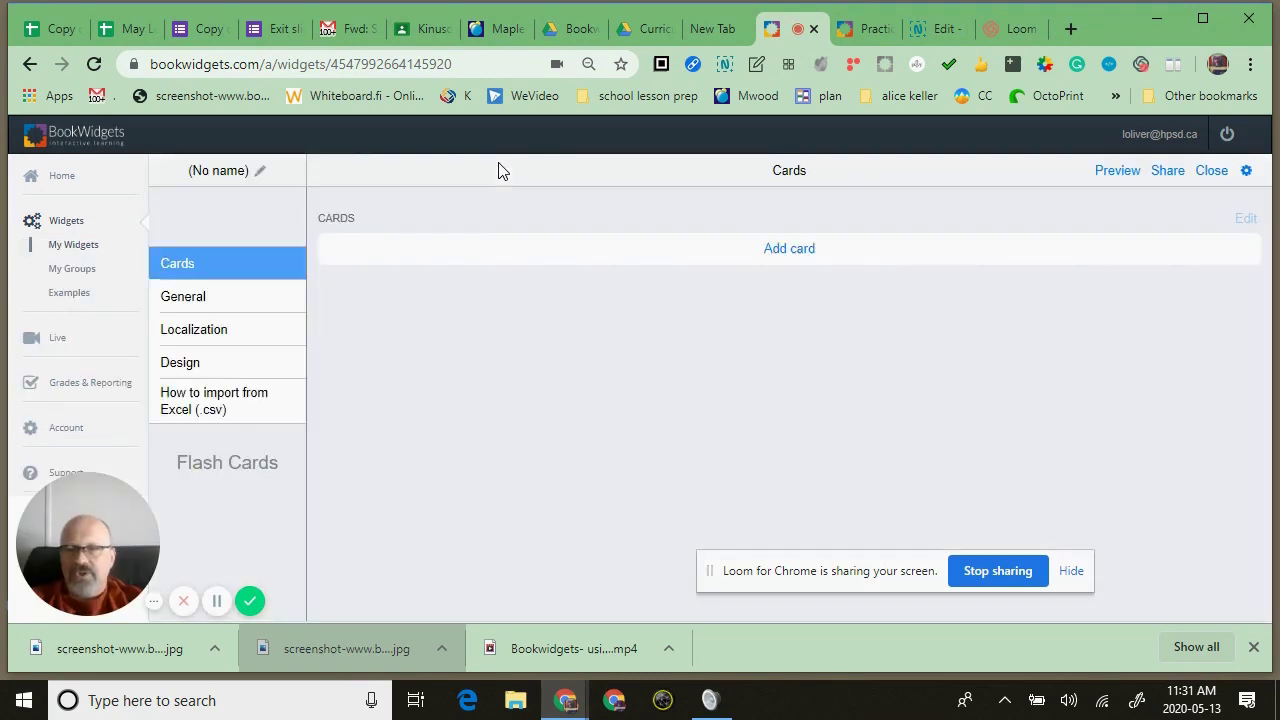
{"action": "left_click", "coordinate": [783, 252]}
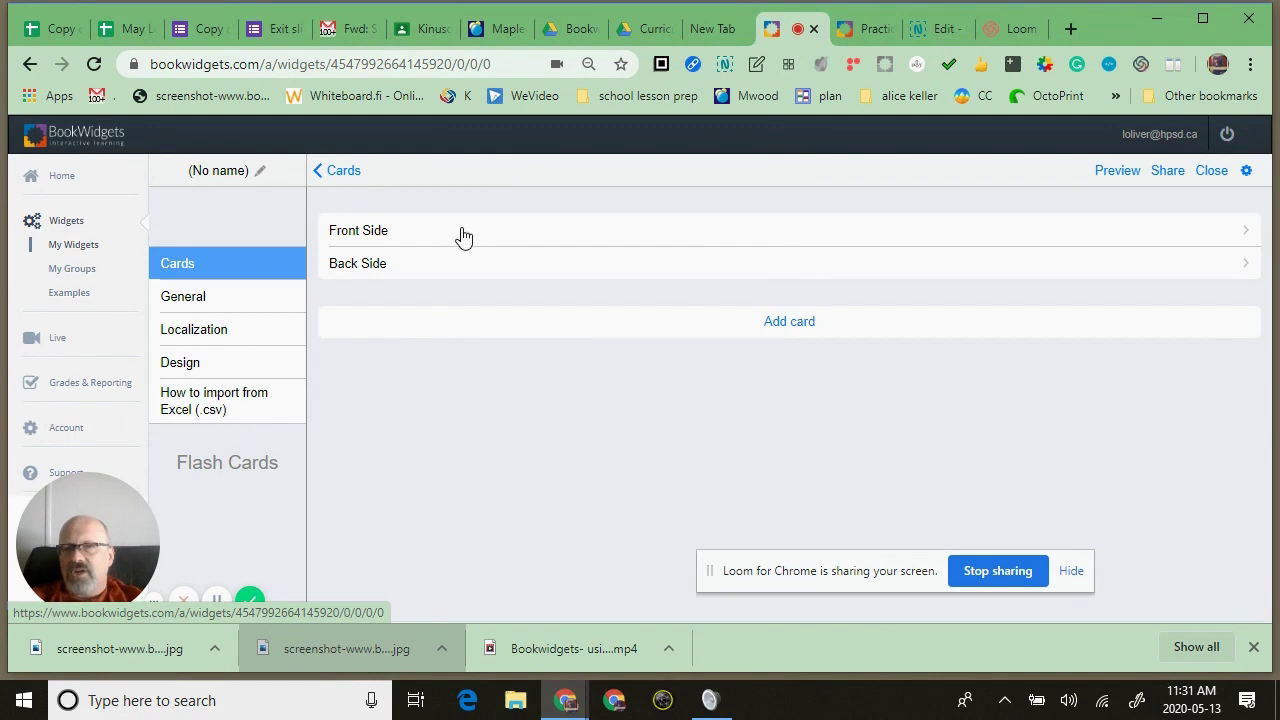
Enter "What colour is the apple?" as the term on the front side of the new card
{"action": "left_click", "coordinate": [460, 234]}
{"action": "left_click", "coordinate": [806, 266]}
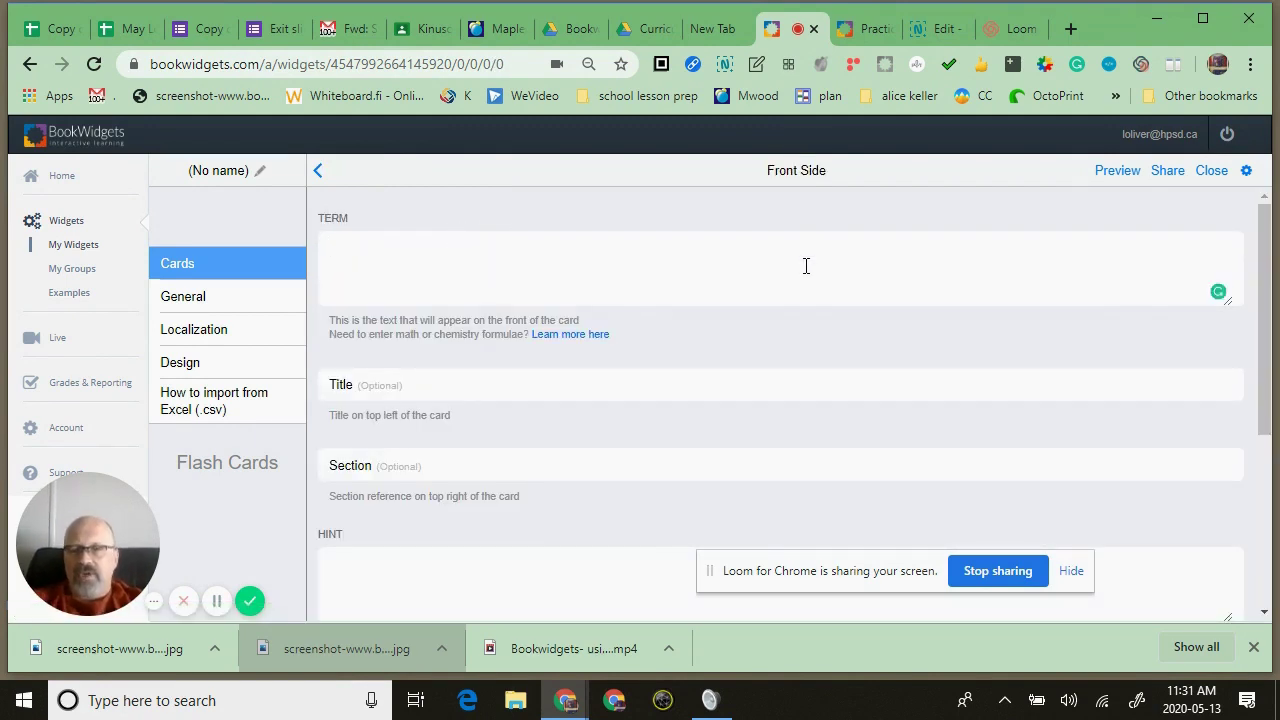
{"action": "type", "text": "What"}
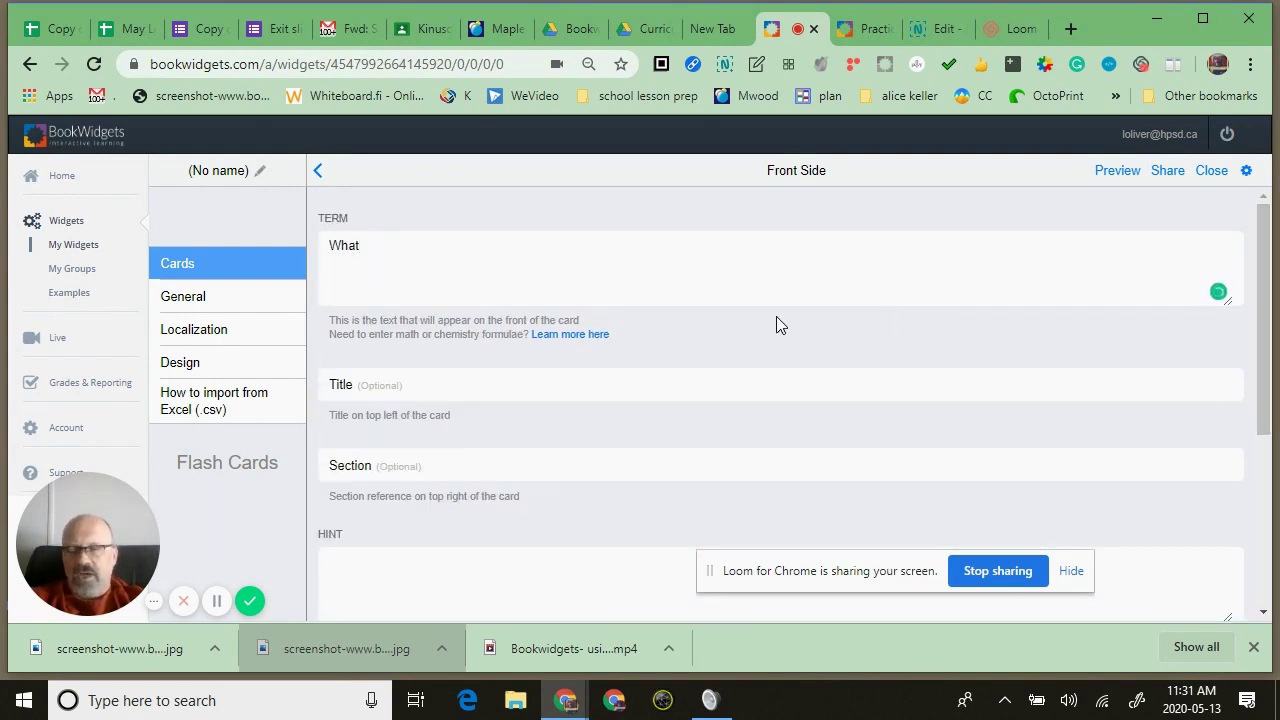
{"action": "type", "text": "colour is the apple?"}
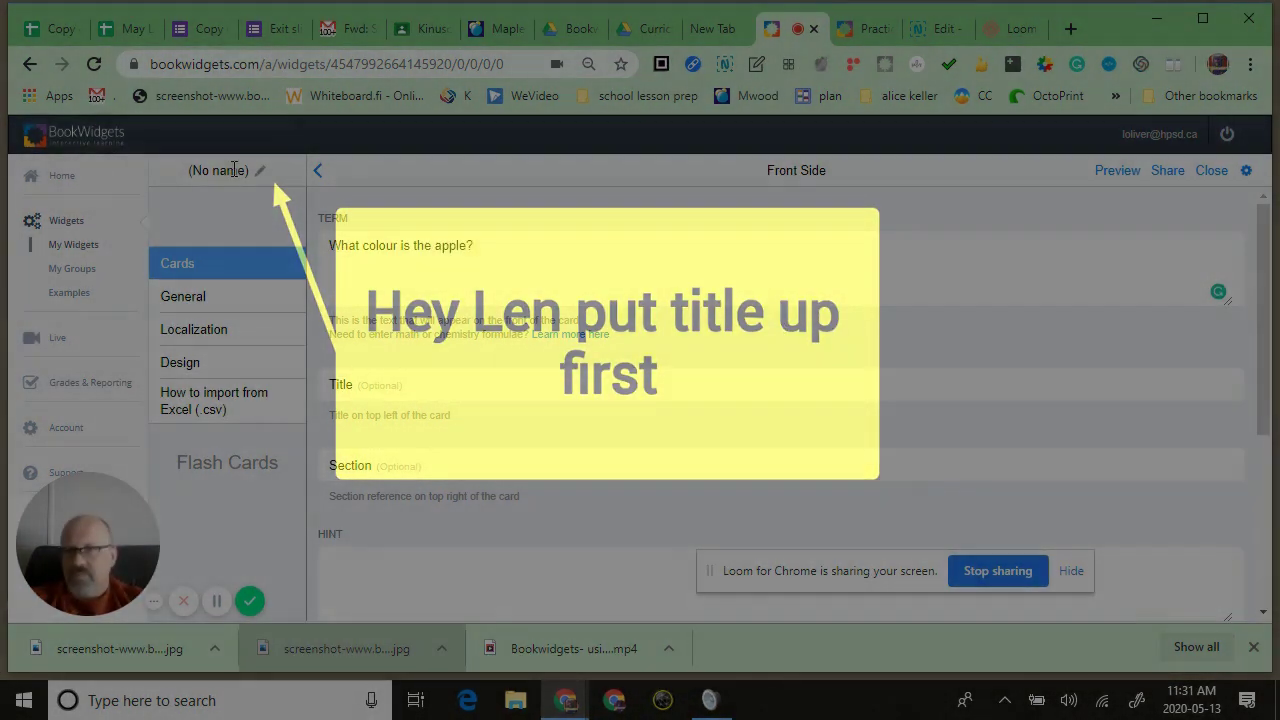
Name the unnamed widget "Colour Flashcards"
{"action": "left_click", "coordinate": [259, 170]}
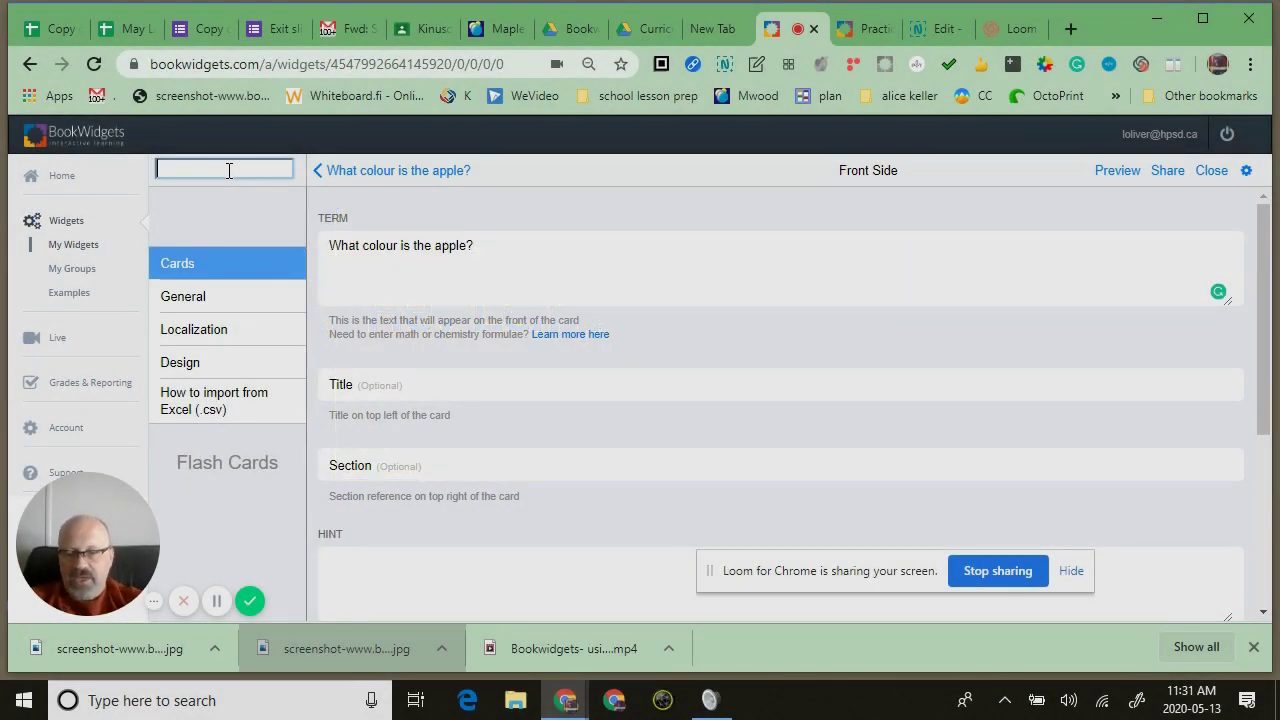
{"action": "type", "text": "Colour Flashcard"}
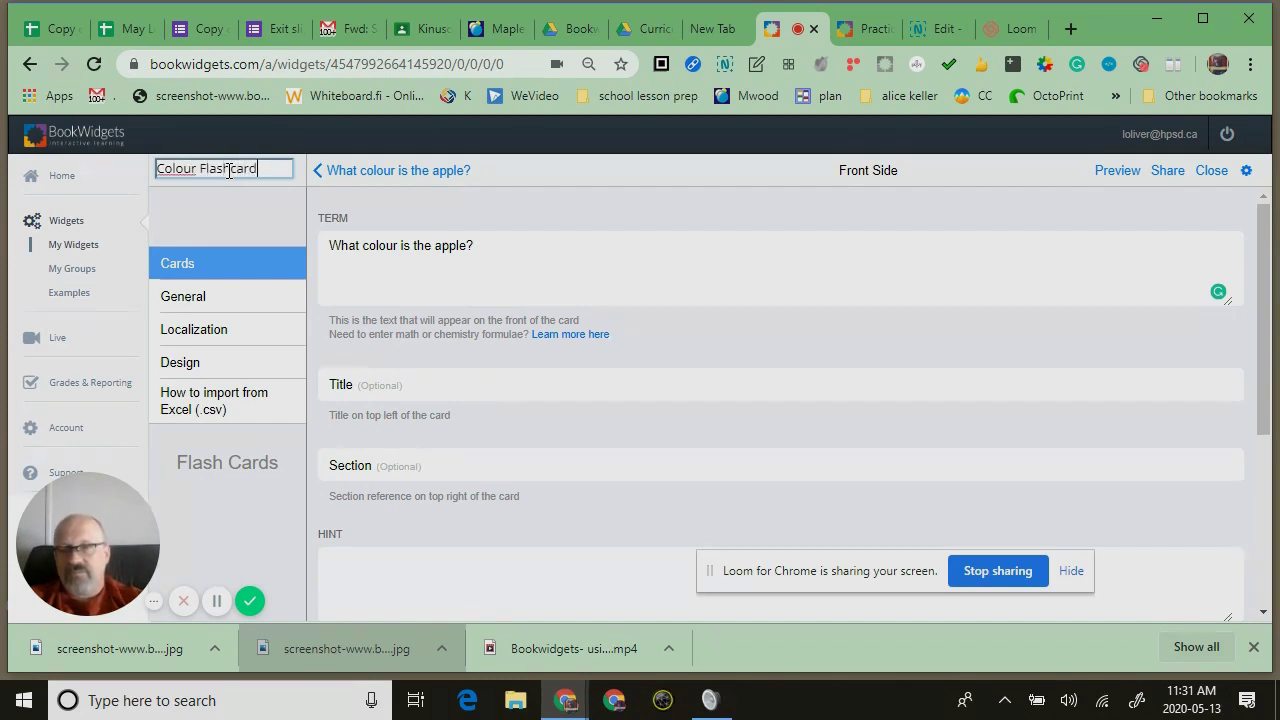
{"action": "type", "text": "s"}
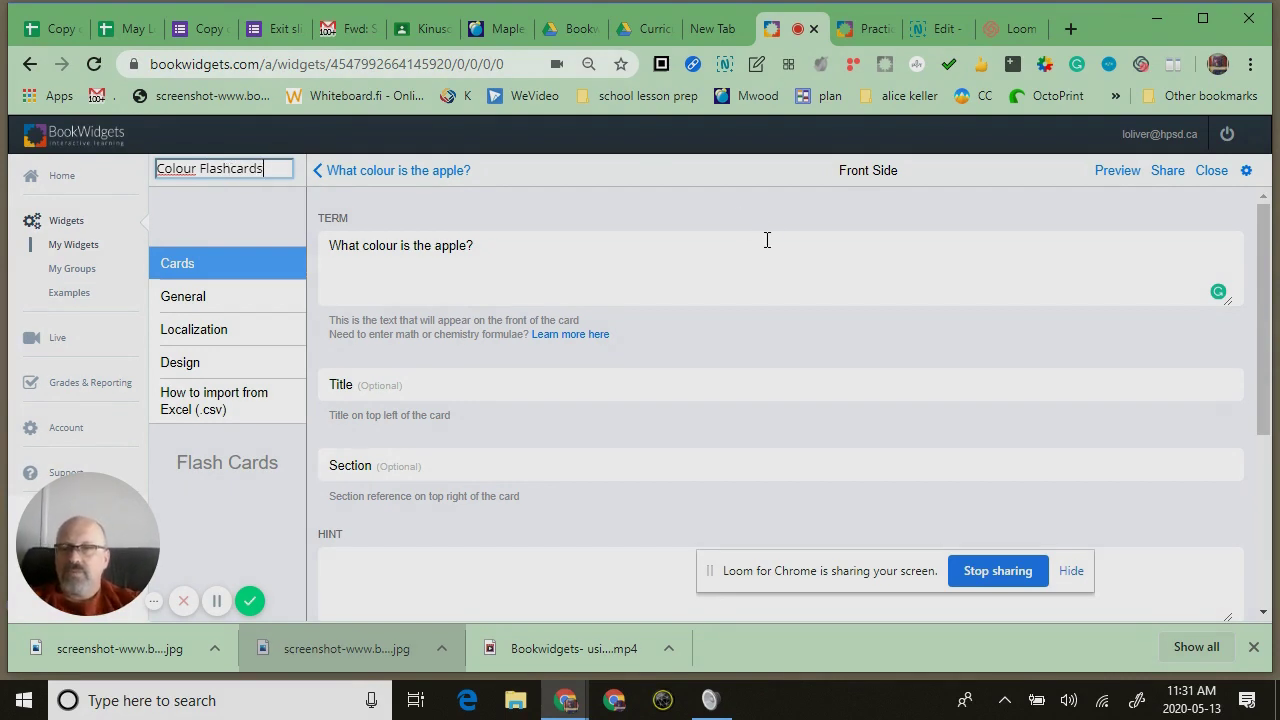
Give the card's front side the title "Colour cards Kinder." and the hint "Begins with R"
{"action": "left_click", "coordinate": [689, 389]}
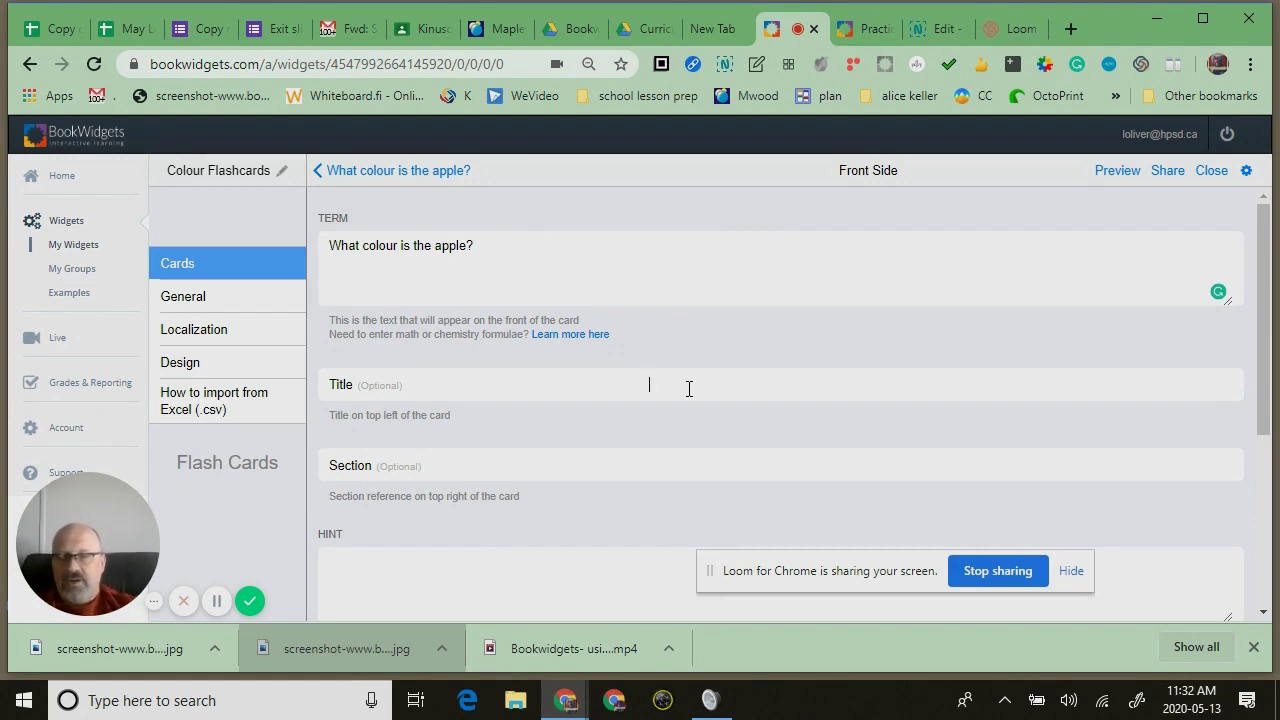
{"action": "type", "text": "Colour cards Kinder."}
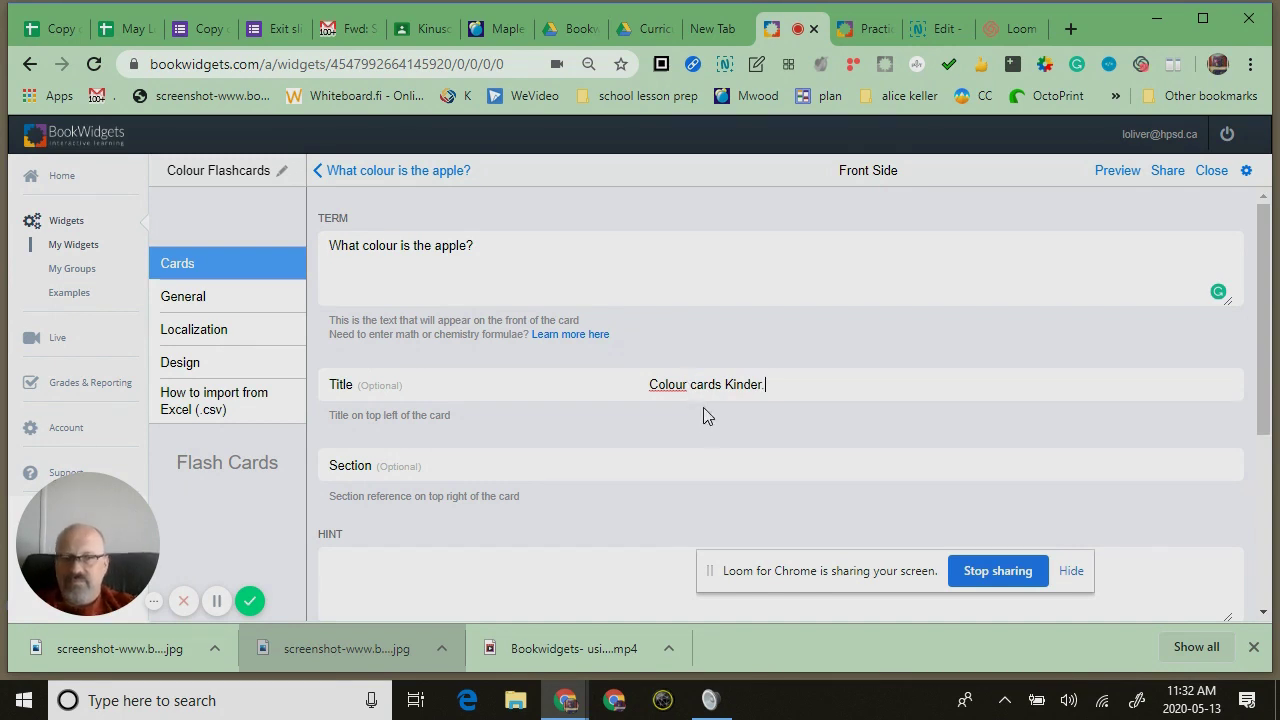
{"action": "scroll", "coordinate": [697, 437], "scroll_direction": "down", "scroll_amount": 2}
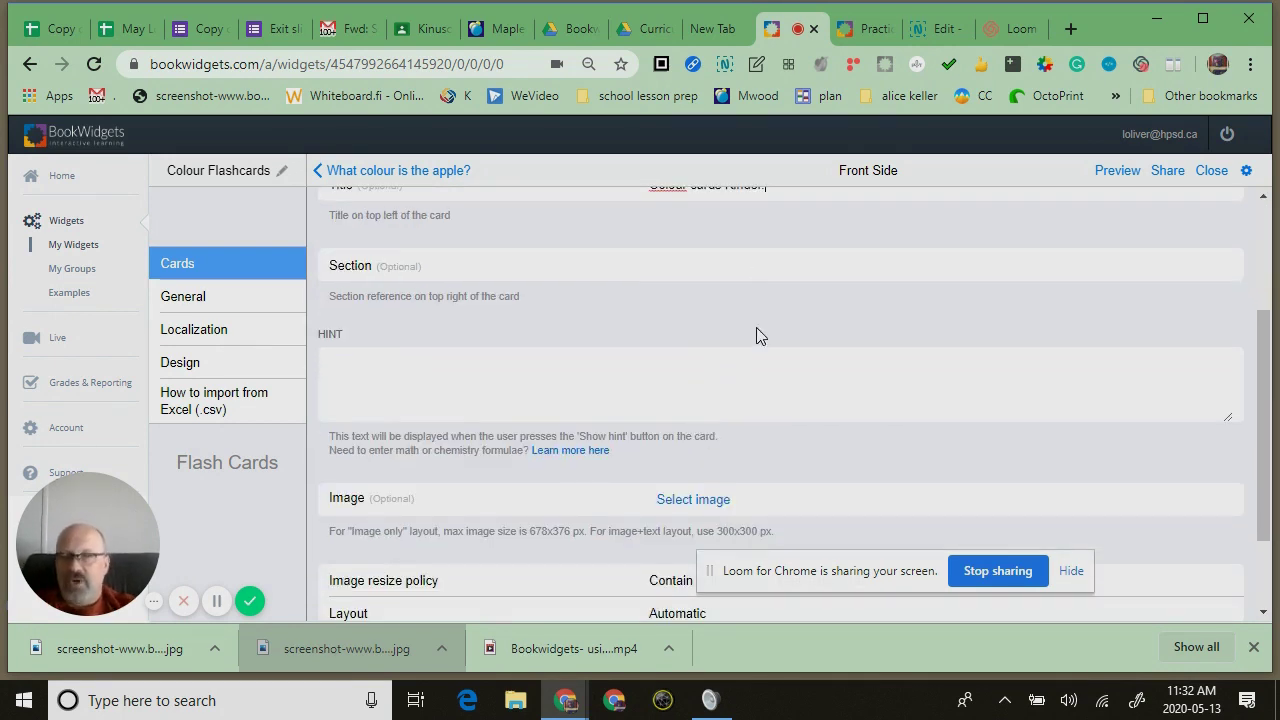
{"action": "left_click", "coordinate": [747, 366]}
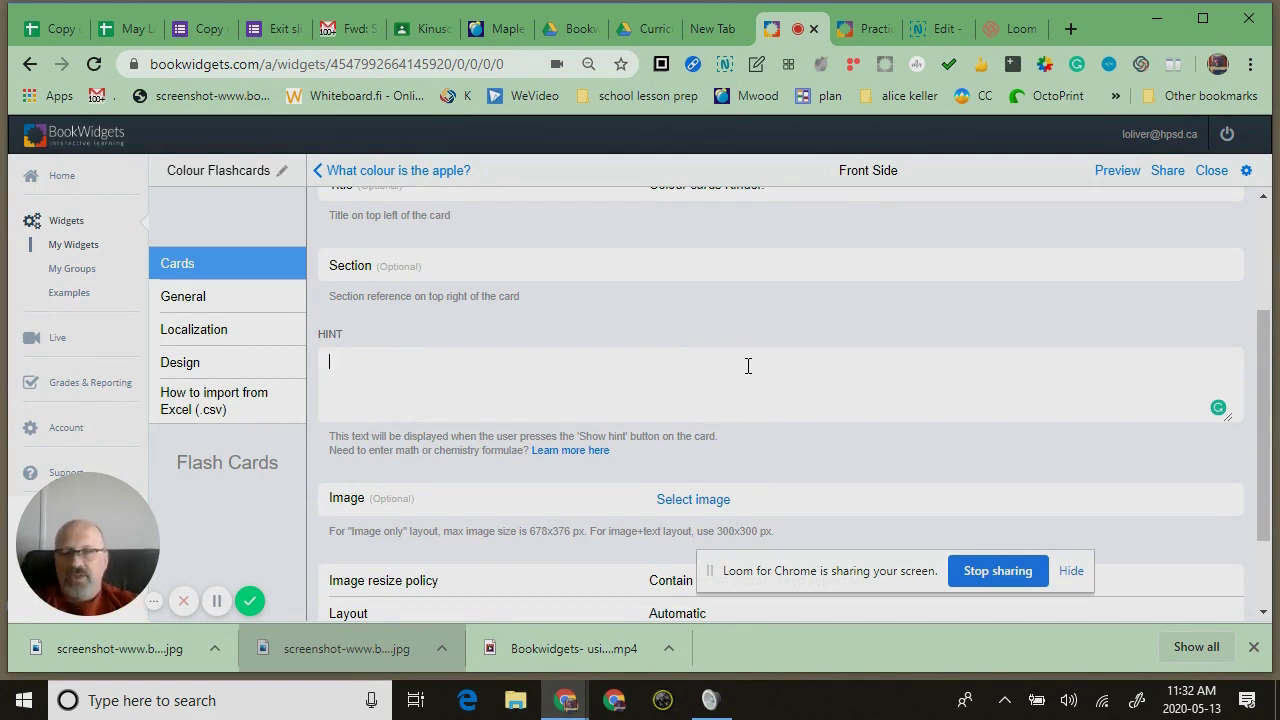
{"action": "type", "text": "Begins with R"}
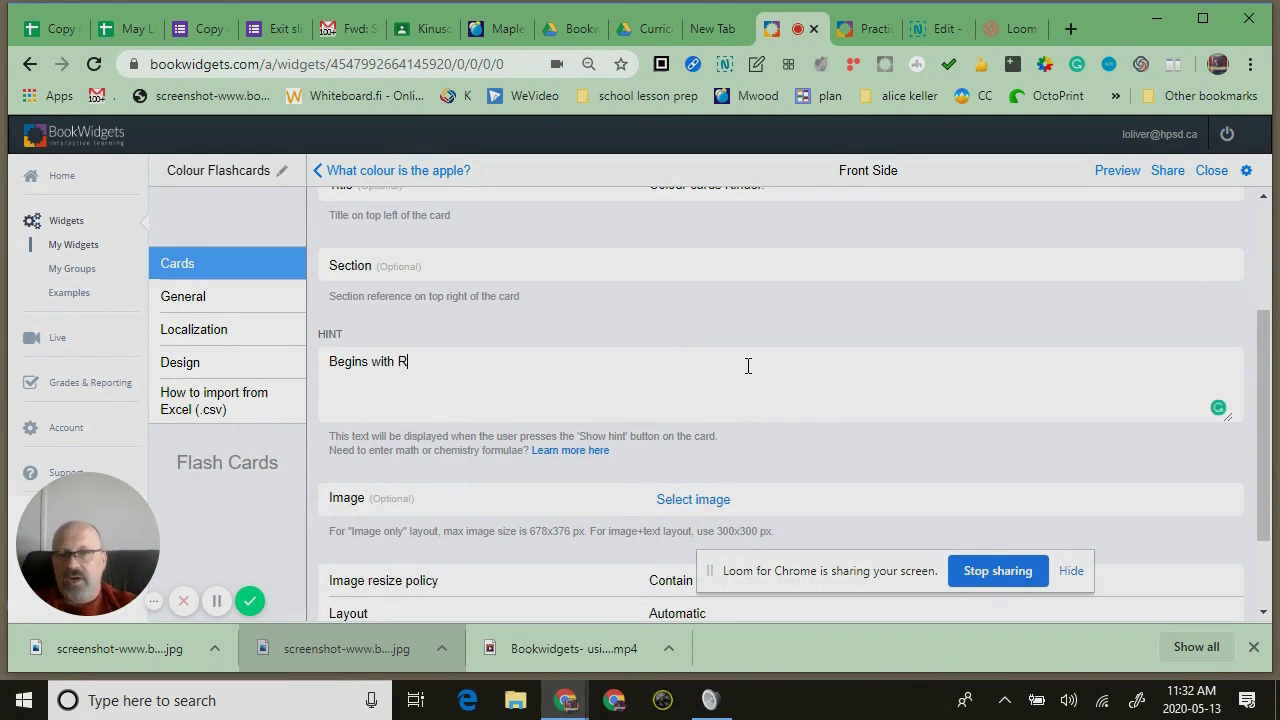
Find images of "red apple" online and add the single red apple against cut logs to the card's front side
{"action": "left_click", "coordinate": [717, 500]}
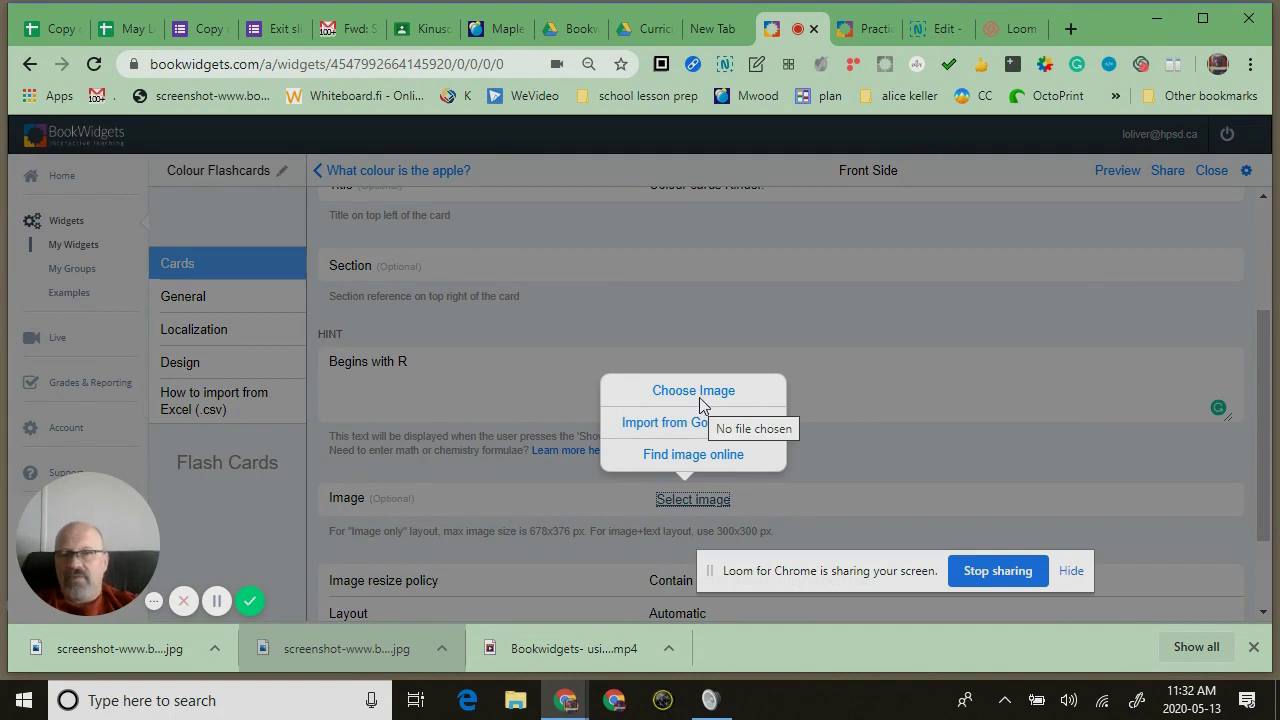
{"action": "left_click", "coordinate": [700, 458]}
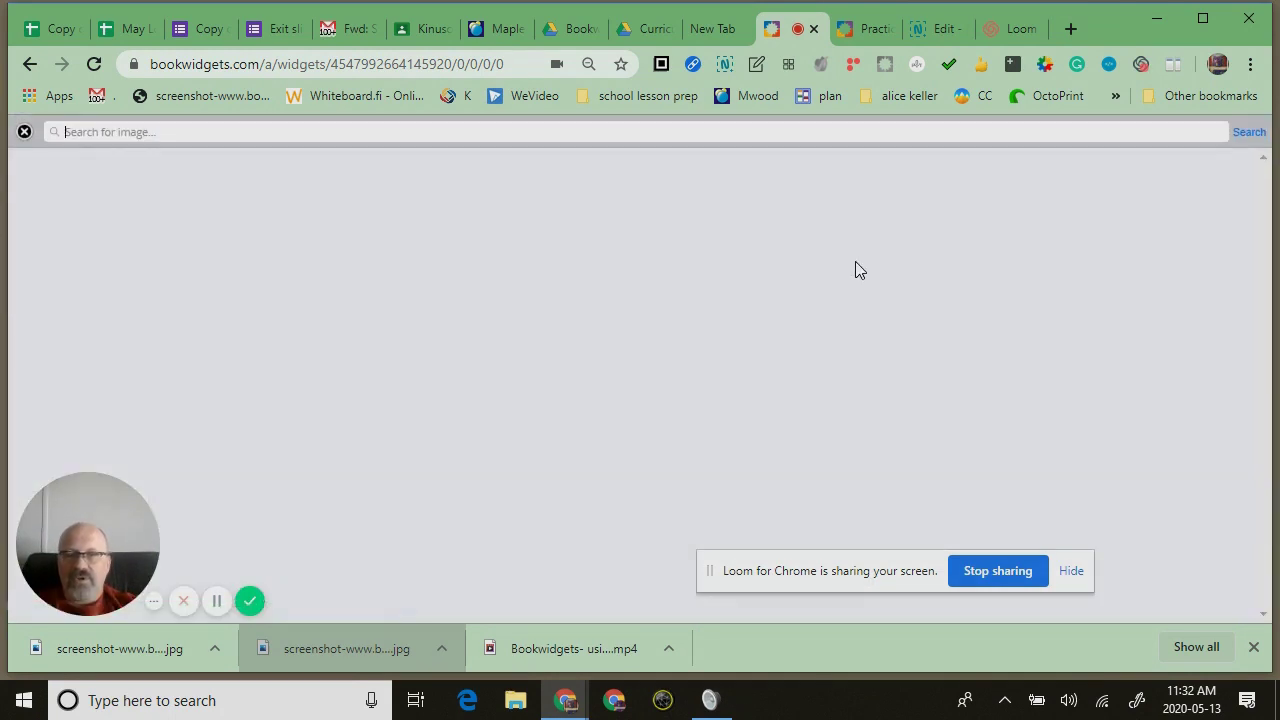
{"action": "type", "text": "red apple"}
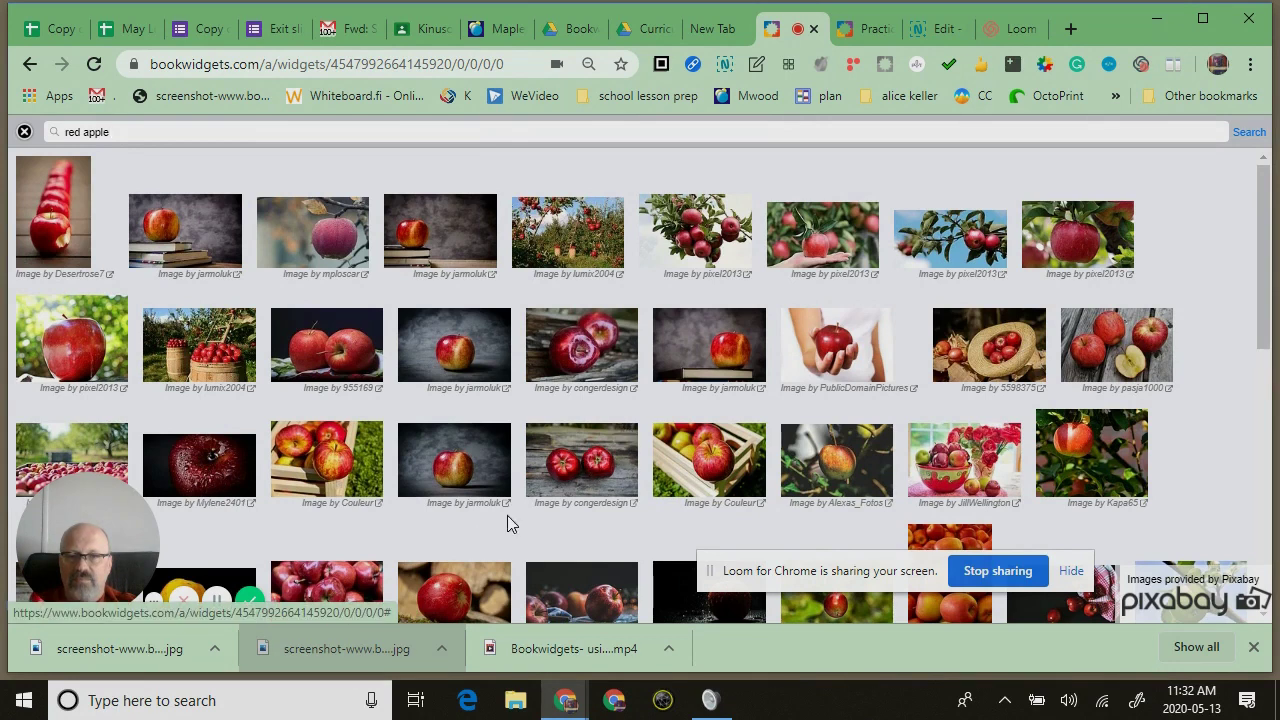
{"action": "left_click", "coordinate": [468, 591]}
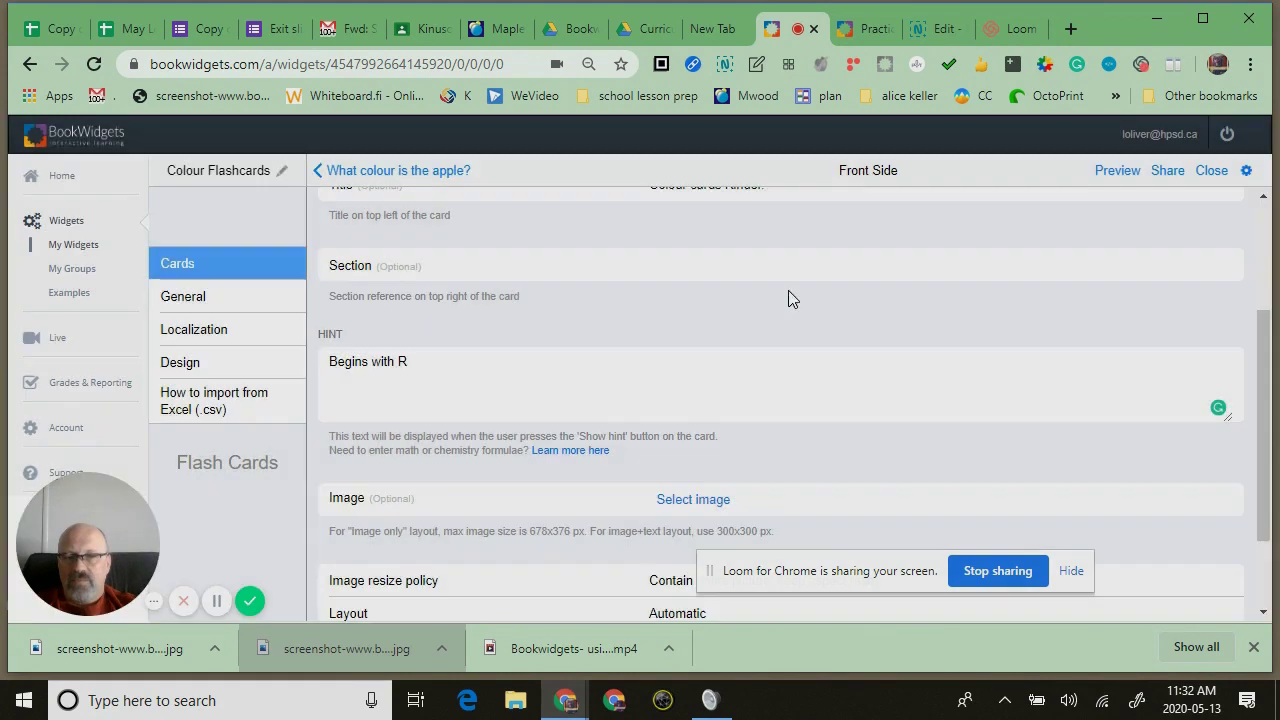
{"action": "scroll", "coordinate": [872, 438], "scroll_direction": "down", "scroll_amount": 2}
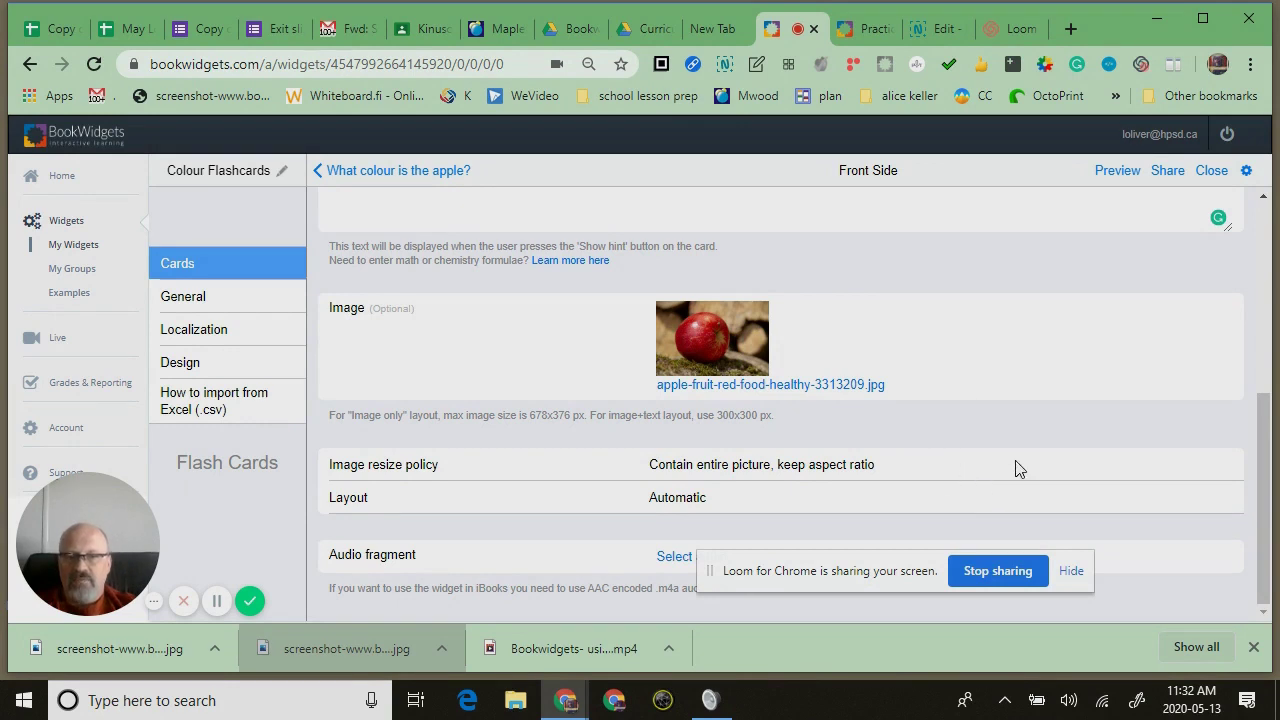
Enable the front/back switch and sequence numbers on cards in the widget's general settings
{"action": "left_click", "coordinate": [219, 296]}
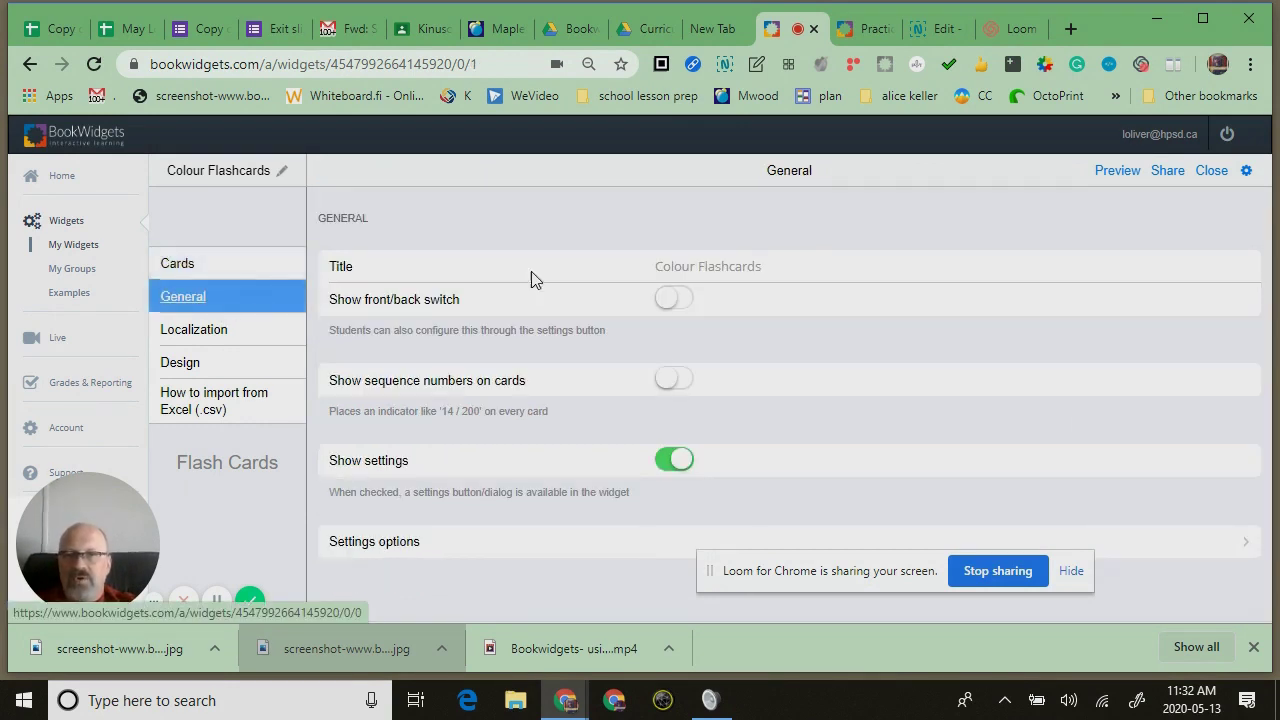
{"action": "left_click", "coordinate": [680, 303]}
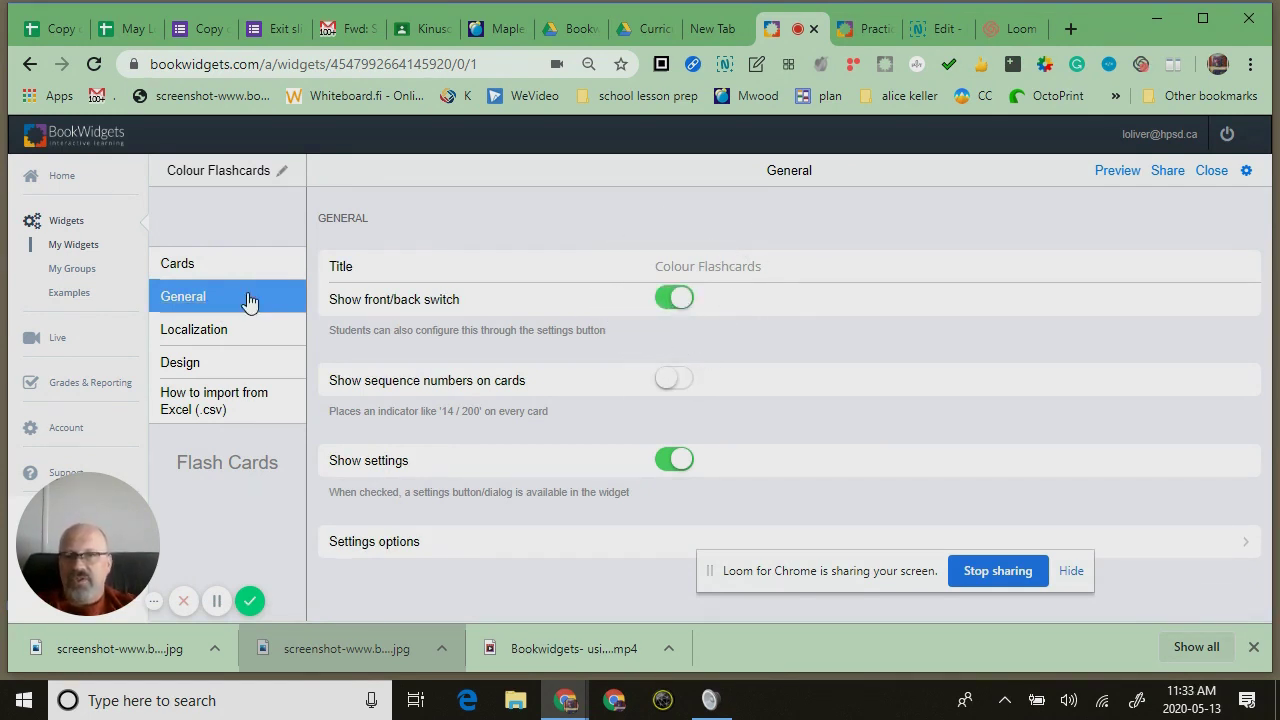
{"action": "left_click", "coordinate": [688, 380]}
{"action": "left_click", "coordinate": [753, 345]}
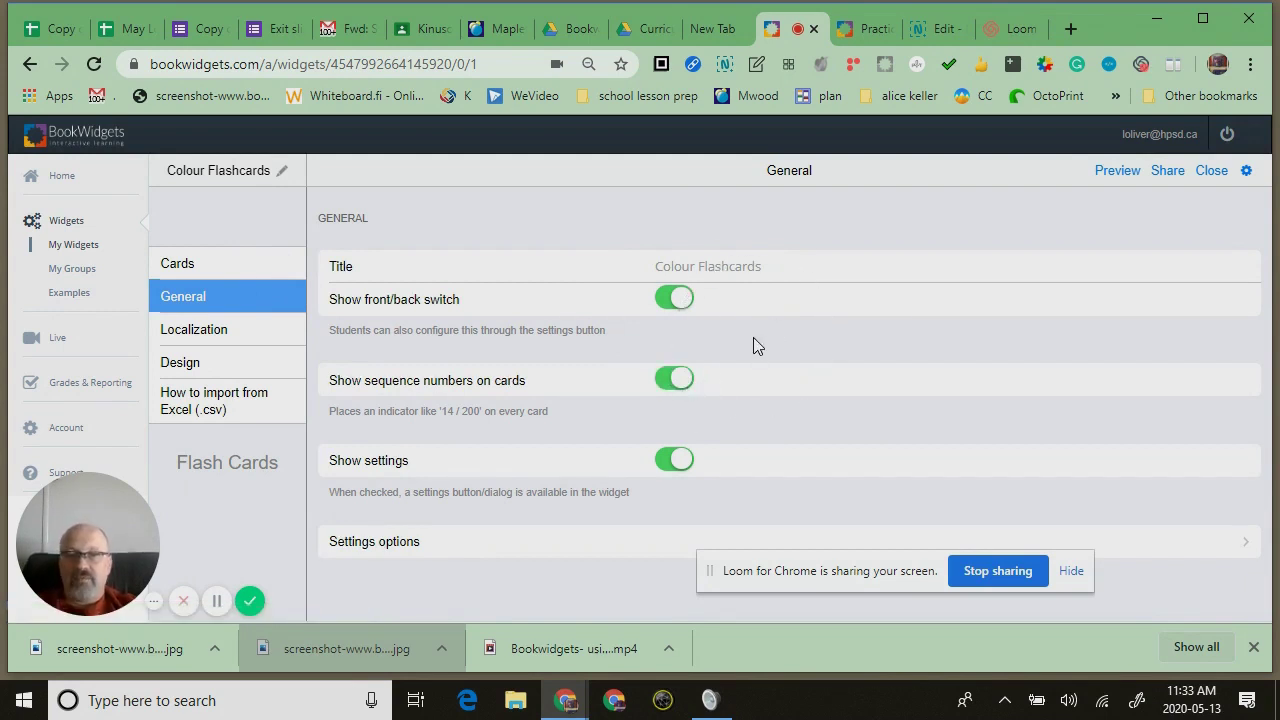
{"action": "left_click", "coordinate": [754, 345]}
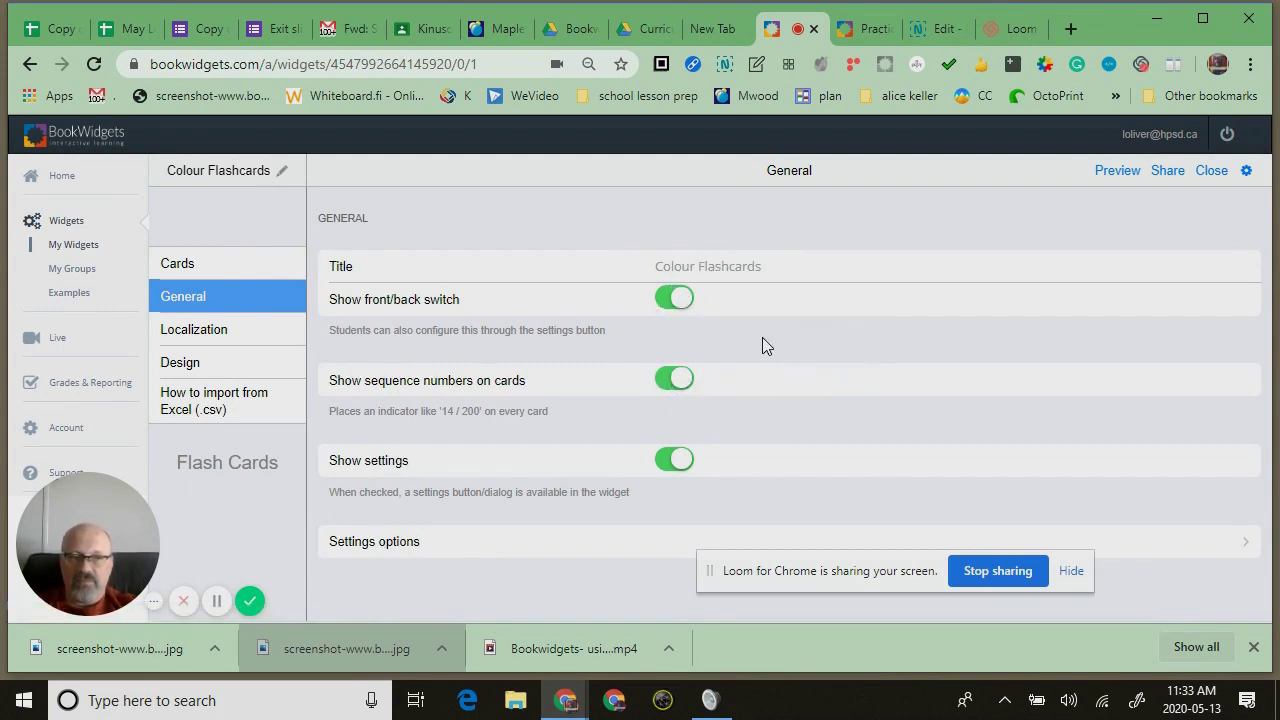
Enter "Red" as the explanation on the back side of the "What colour is the apple?" card
{"action": "left_click", "coordinate": [251, 266]}
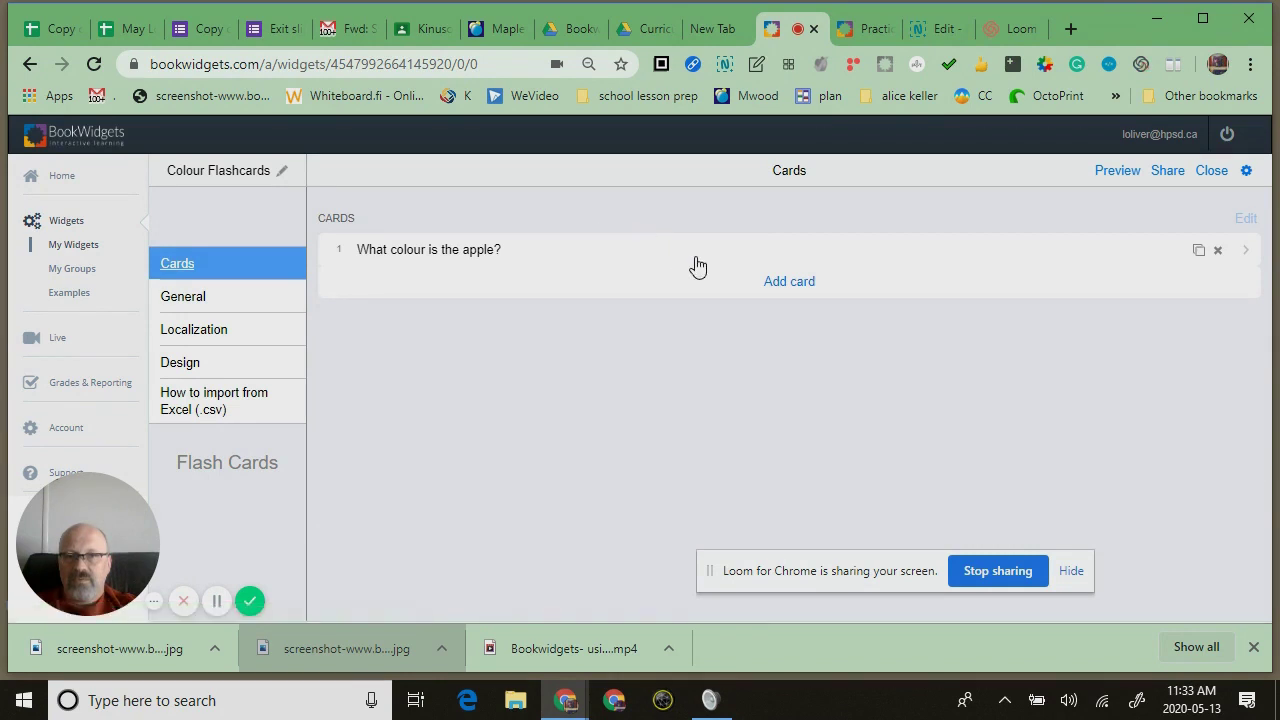
{"action": "left_click", "coordinate": [741, 252]}
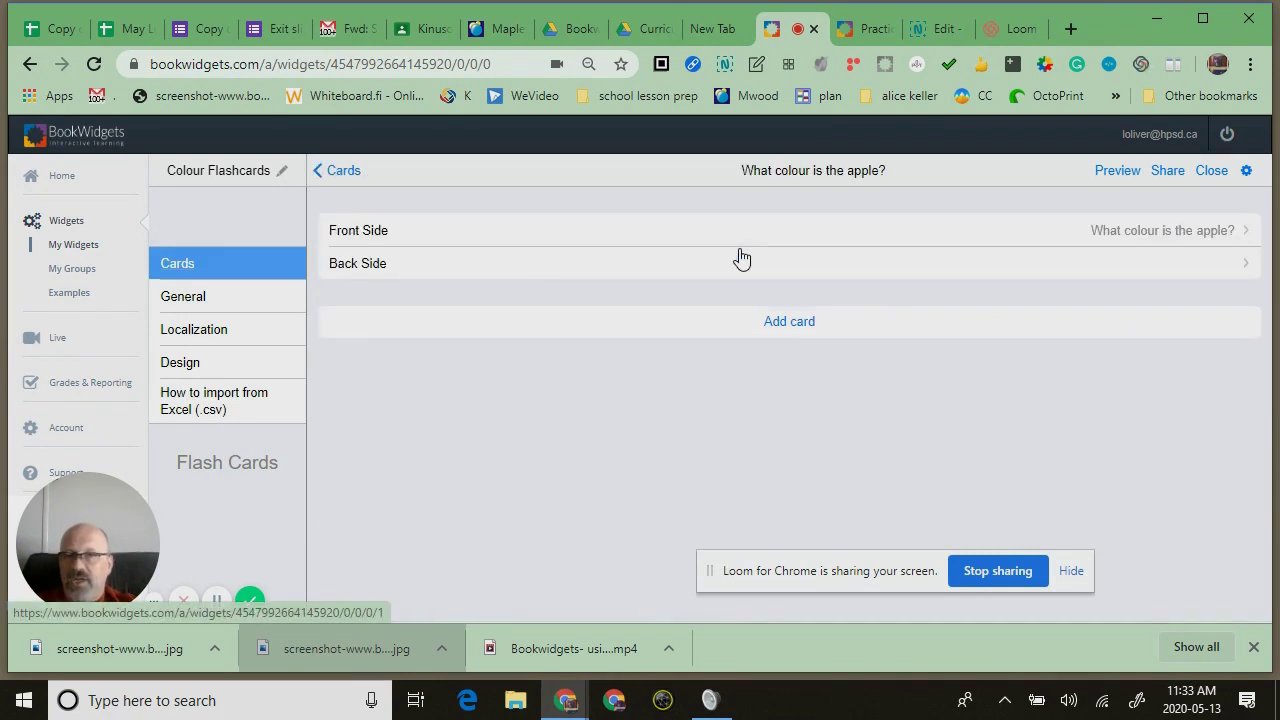
{"action": "left_click", "coordinate": [528, 270]}
{"action": "left_click", "coordinate": [830, 270]}
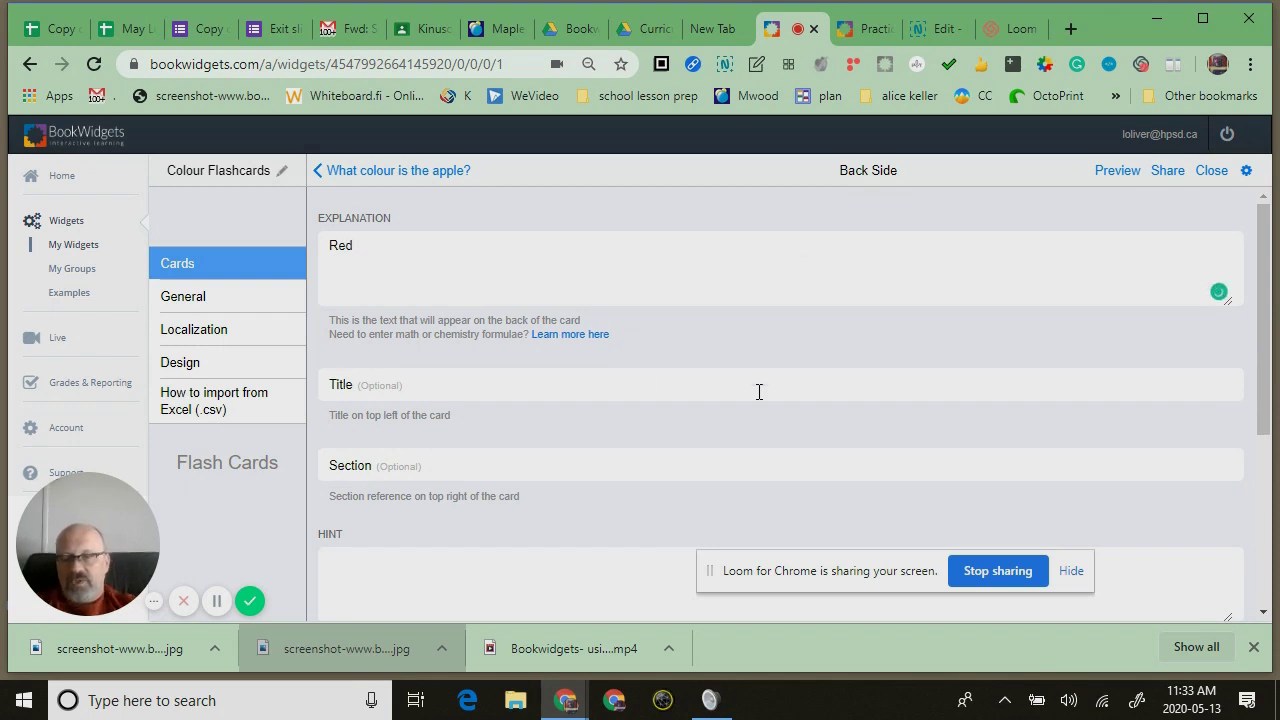
Give the apple card's back side the title "Red" and add another card to the flashcard set
{"action": "type", "text": "Red"}
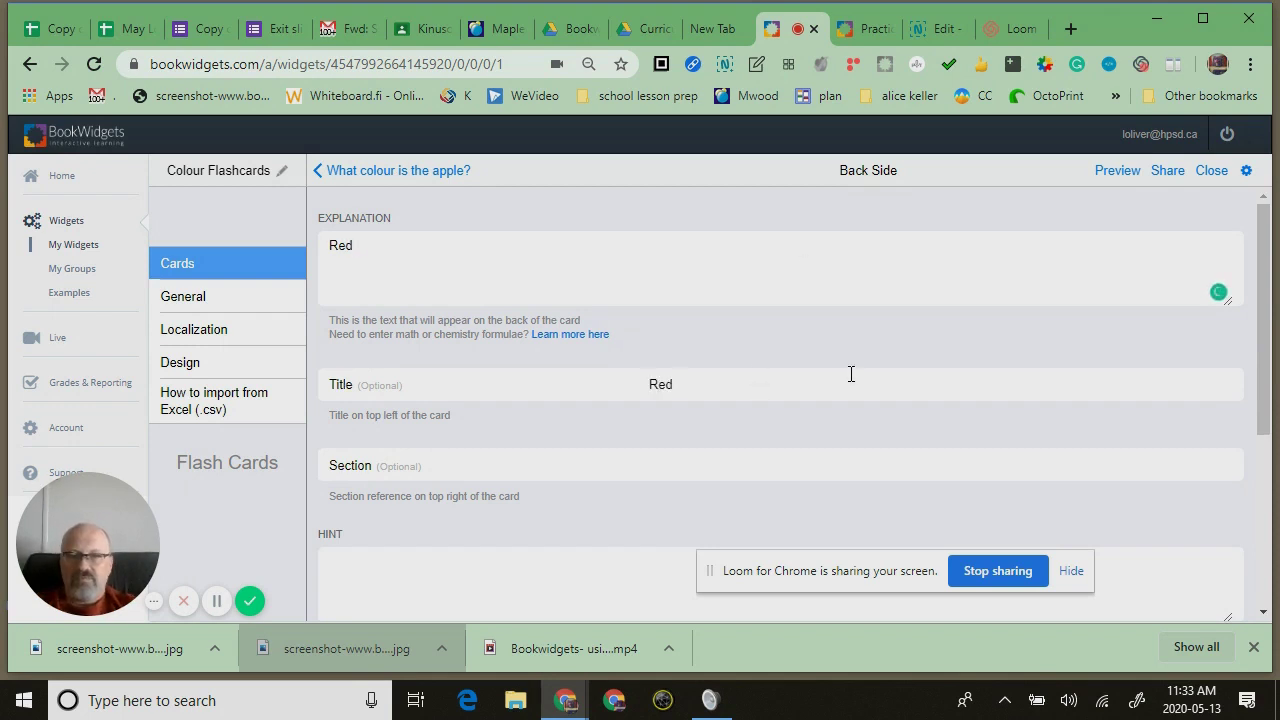
{"action": "scroll", "coordinate": [903, 331], "scroll_direction": "down", "scroll_amount": 3}
{"action": "scroll", "coordinate": [903, 331], "scroll_direction": "up", "scroll_amount": 3}
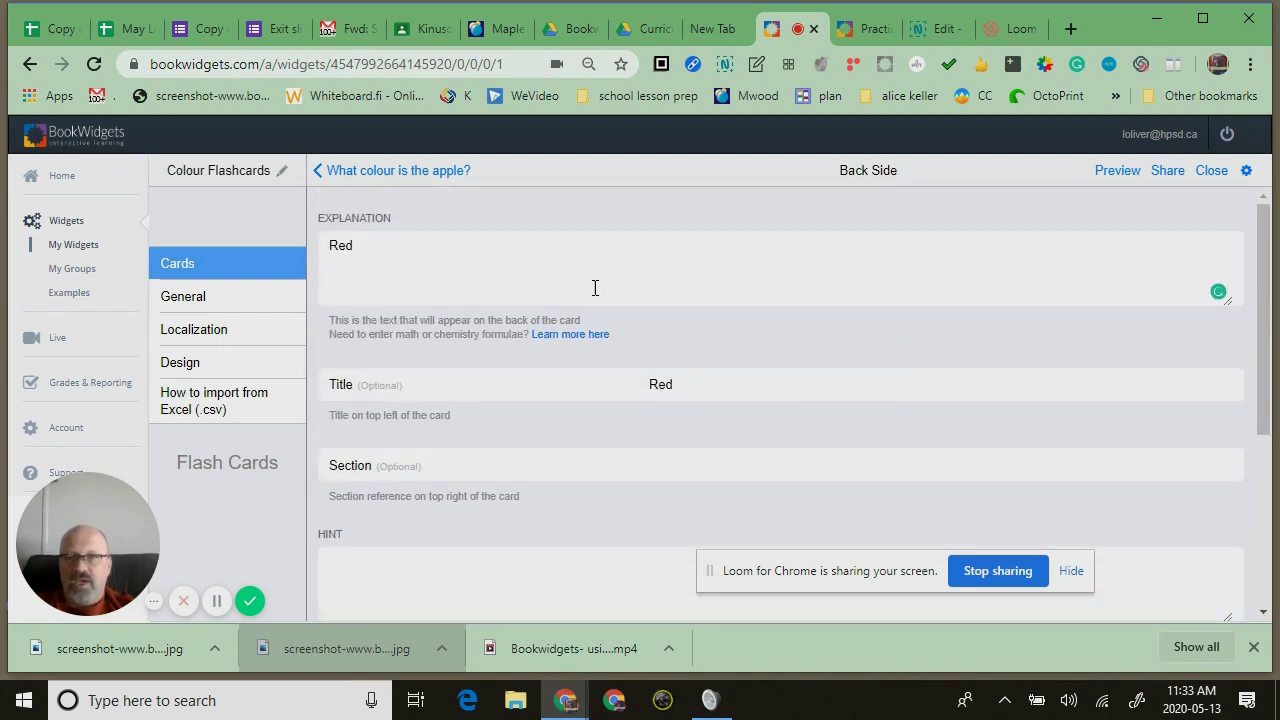
{"action": "left_click", "coordinate": [331, 172]}
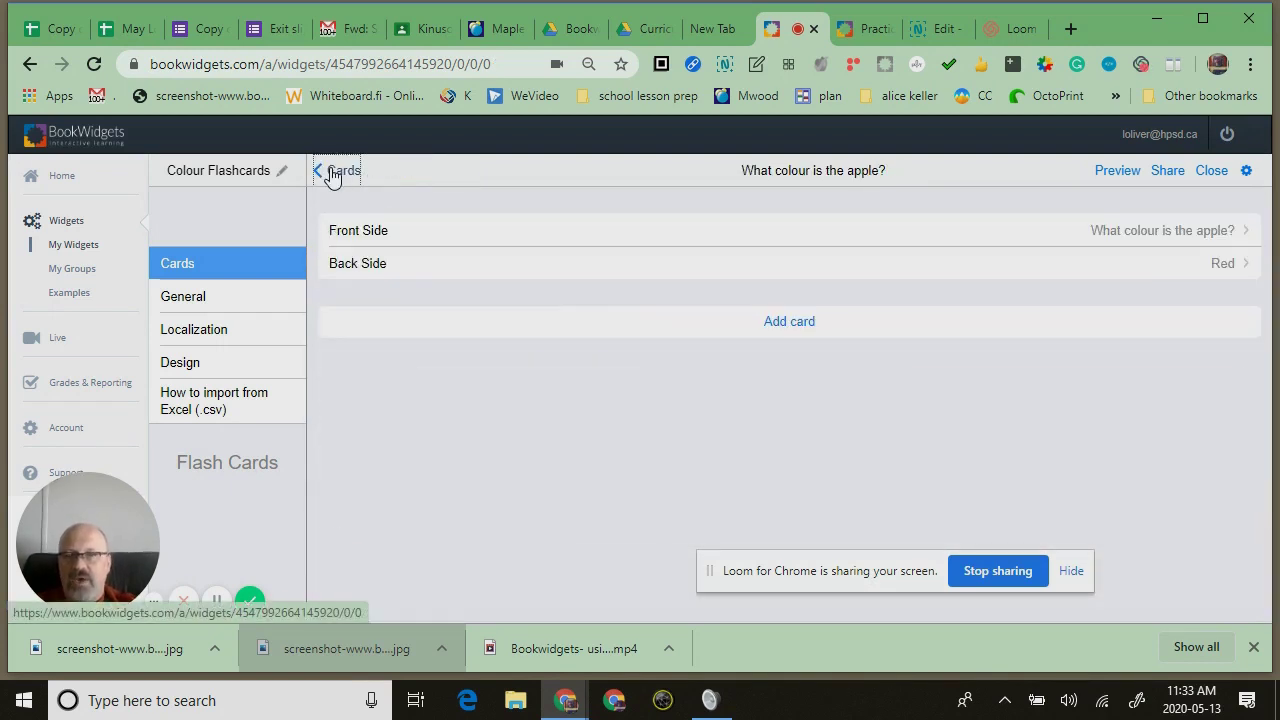
{"action": "left_click", "coordinate": [808, 323]}
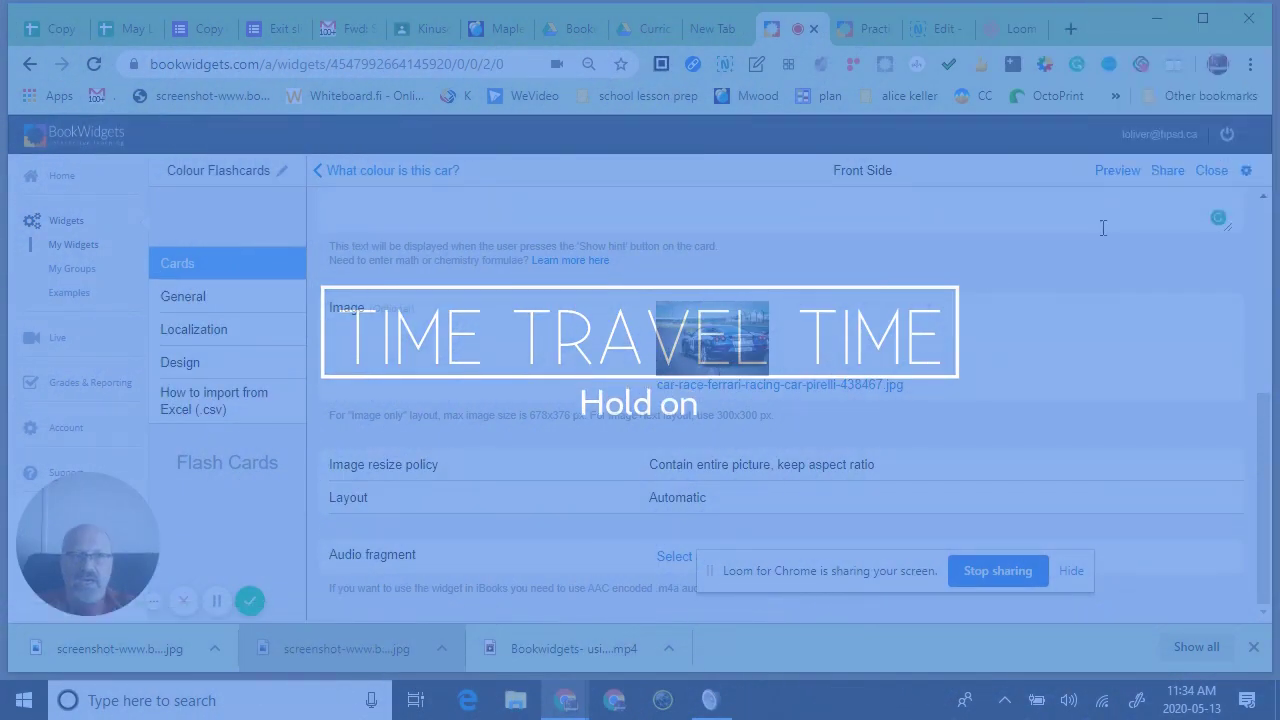
Preview the flashcards as a student, revealing the apple card's hint, flipping the card both ways and checking the car card
{"action": "left_click", "coordinate": [1117, 170]}
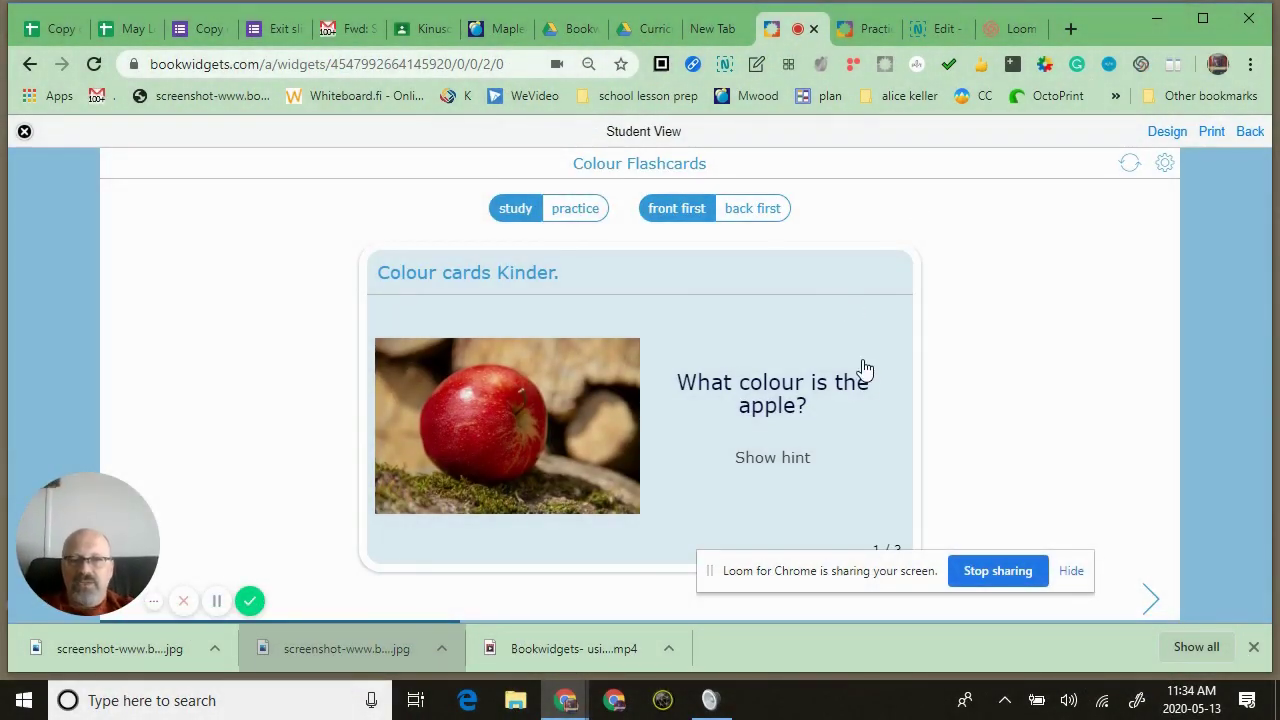
{"action": "left_click", "coordinate": [794, 462]}
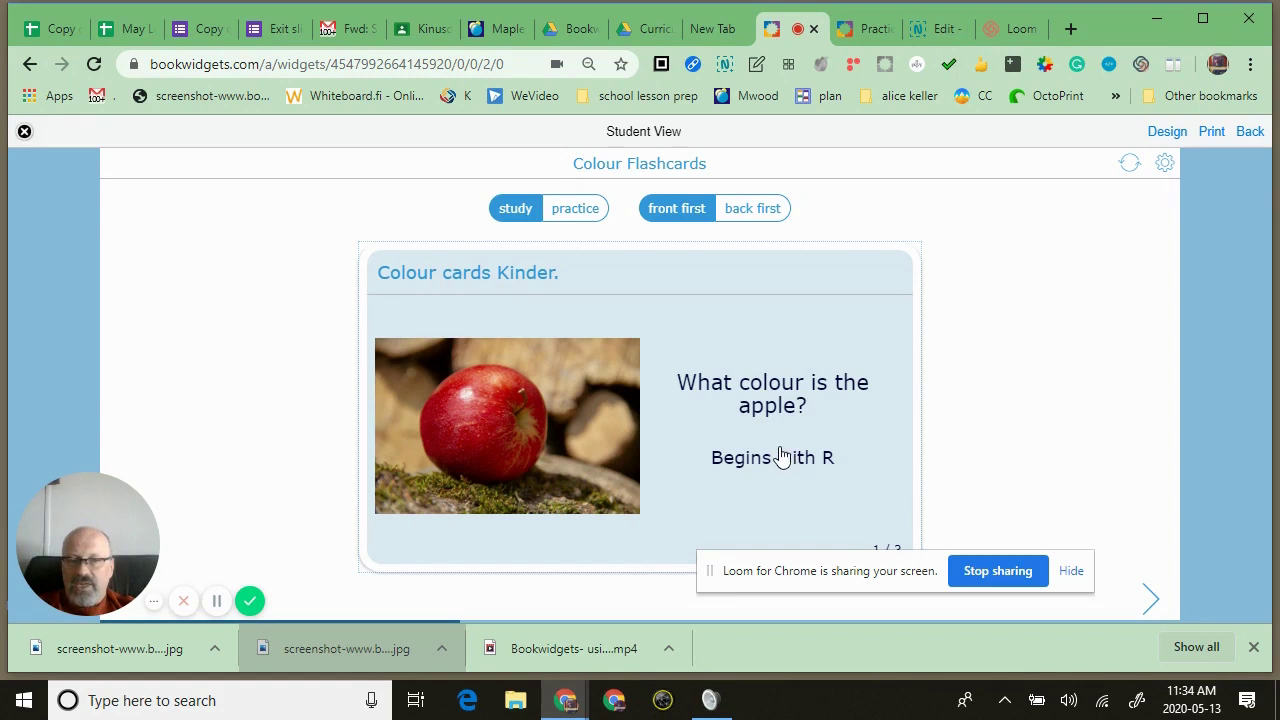
{"action": "left_click", "coordinate": [884, 375]}
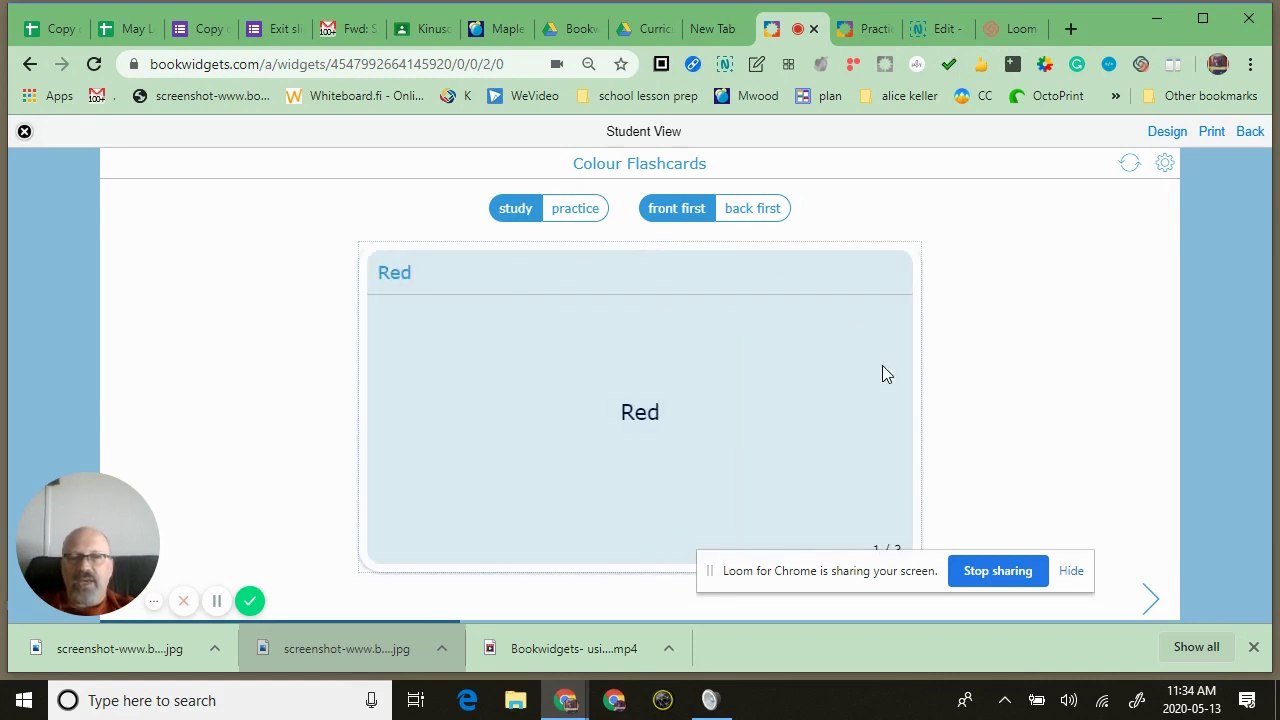
{"action": "left_click", "coordinate": [882, 366]}
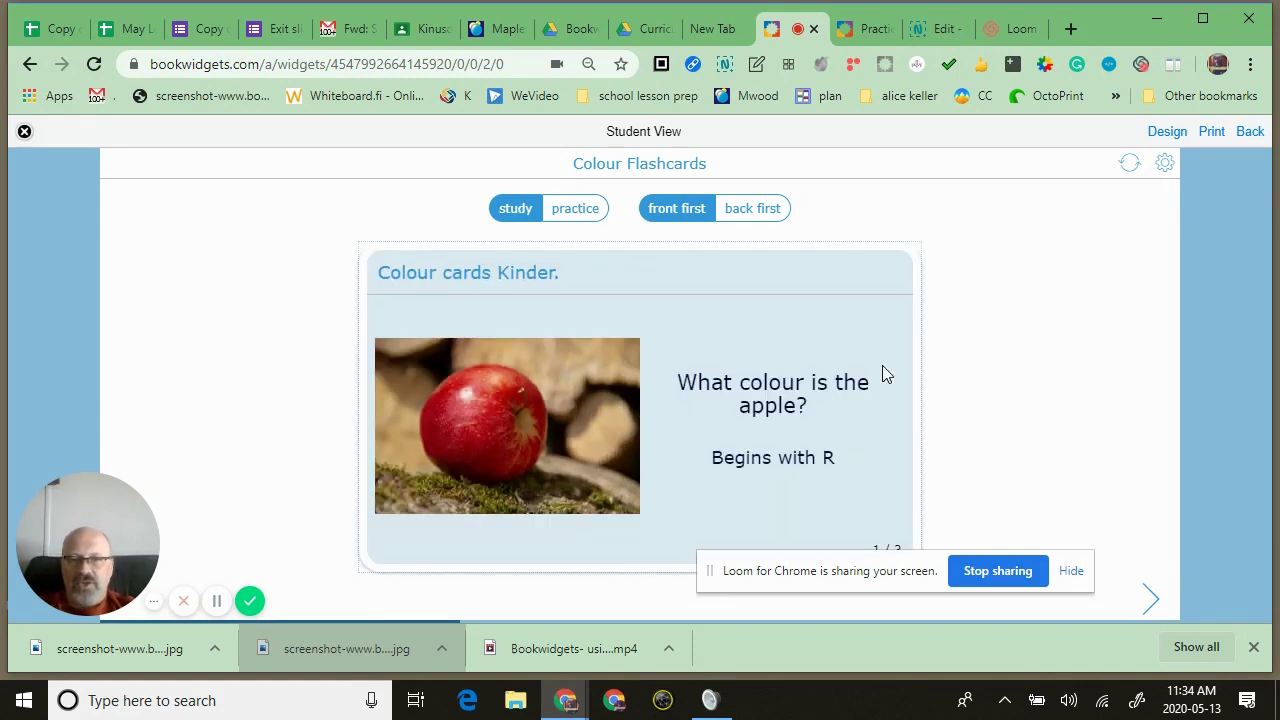
{"action": "left_click", "coordinate": [1147, 601]}
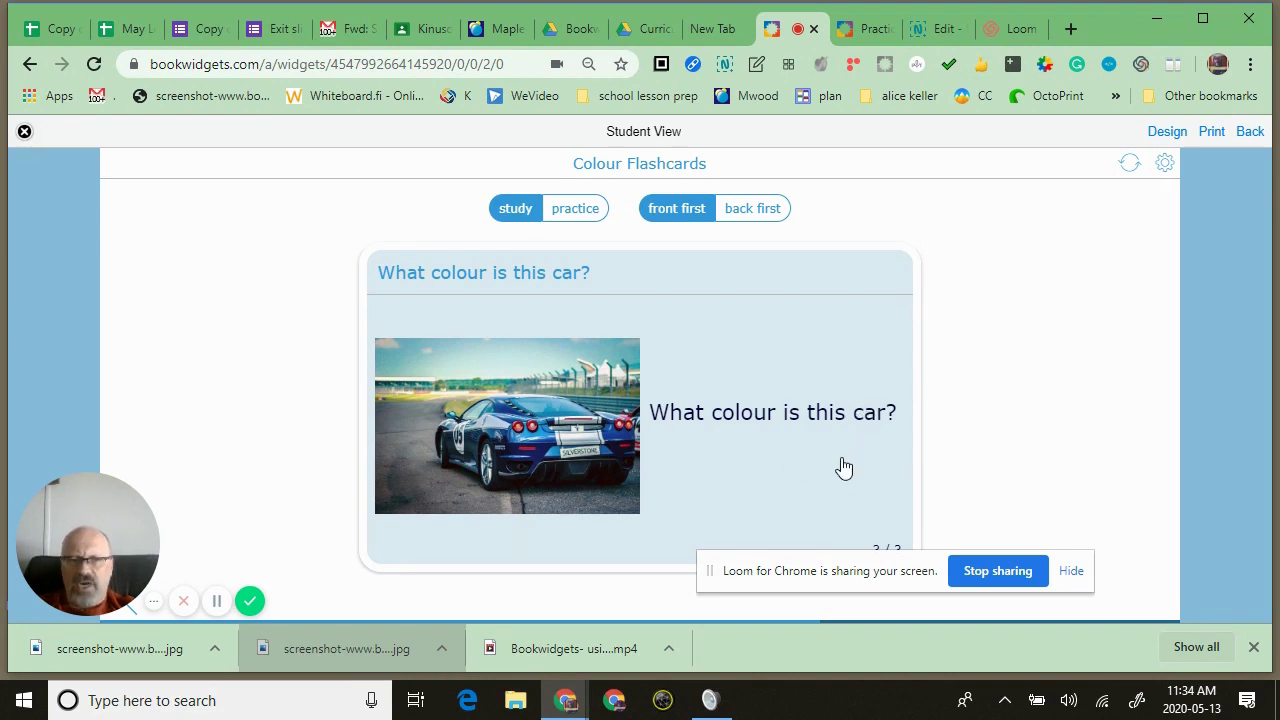
{"action": "left_click", "coordinate": [768, 422]}
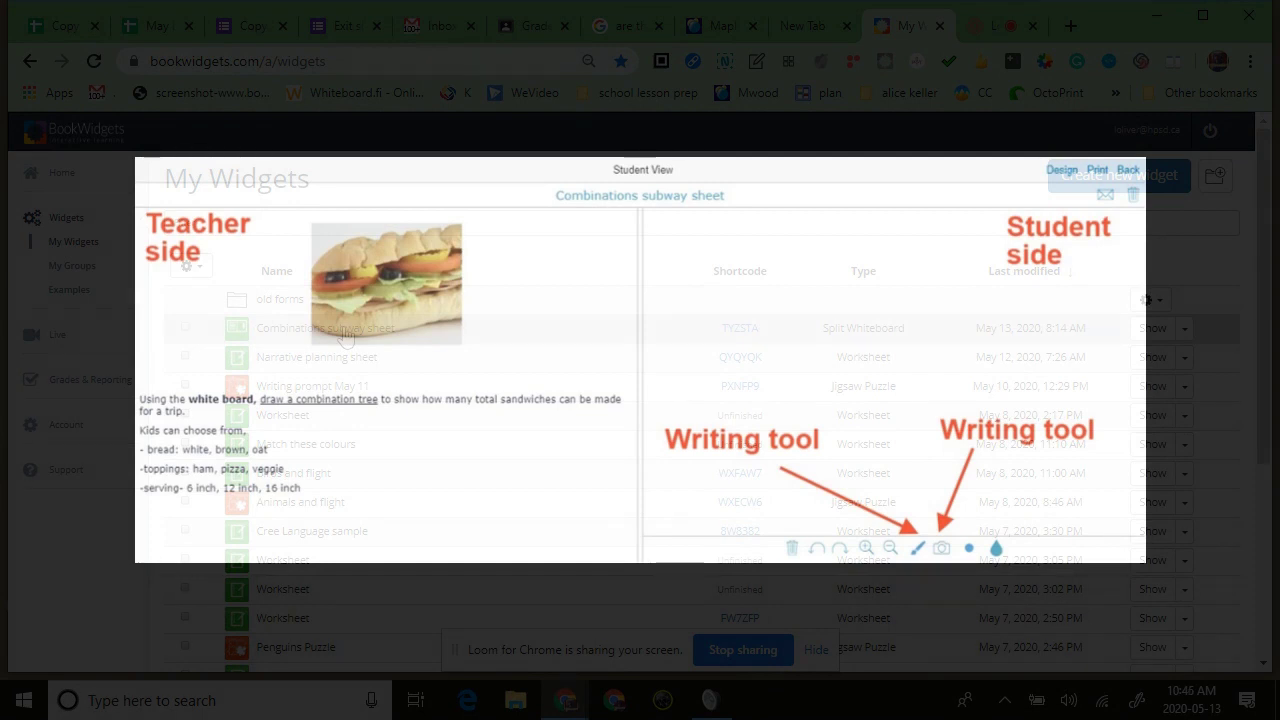
Preview the "Combinations subway sheet" widget as a student, test a freehand stroke on its whiteboard and clear the drawing
{"action": "left_click", "coordinate": [345, 337]}
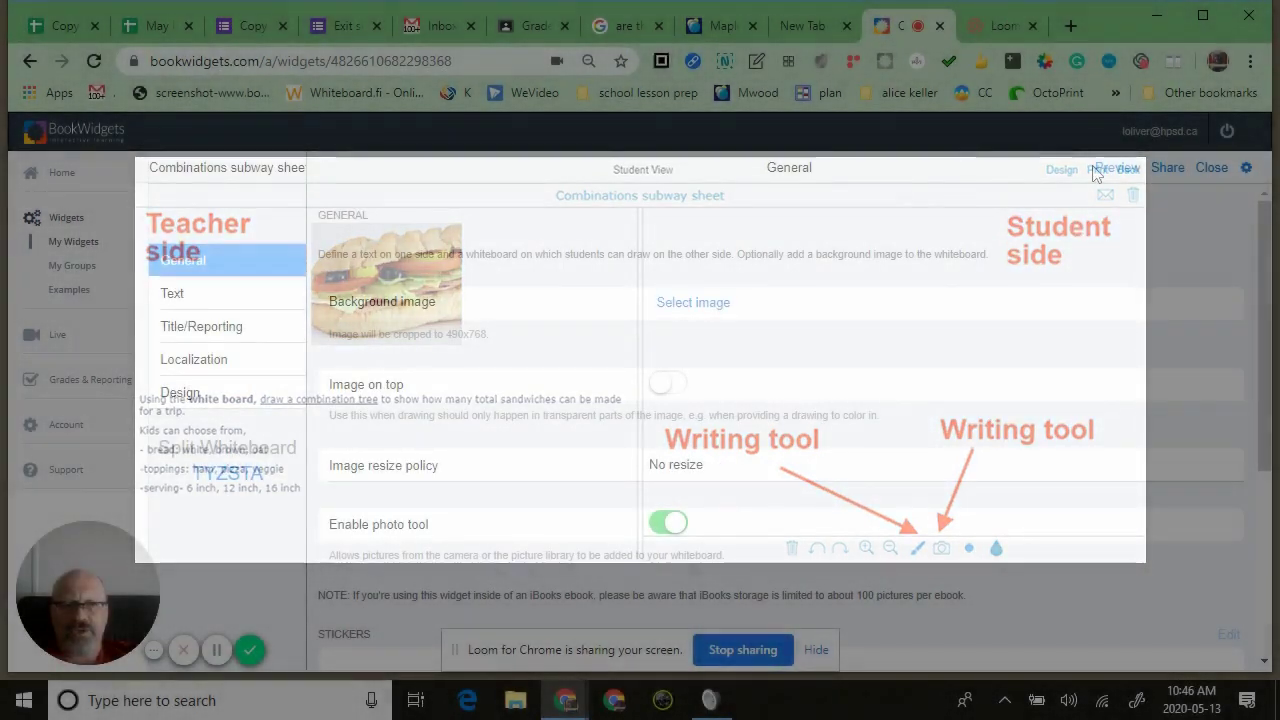
{"action": "left_click", "coordinate": [1102, 170]}
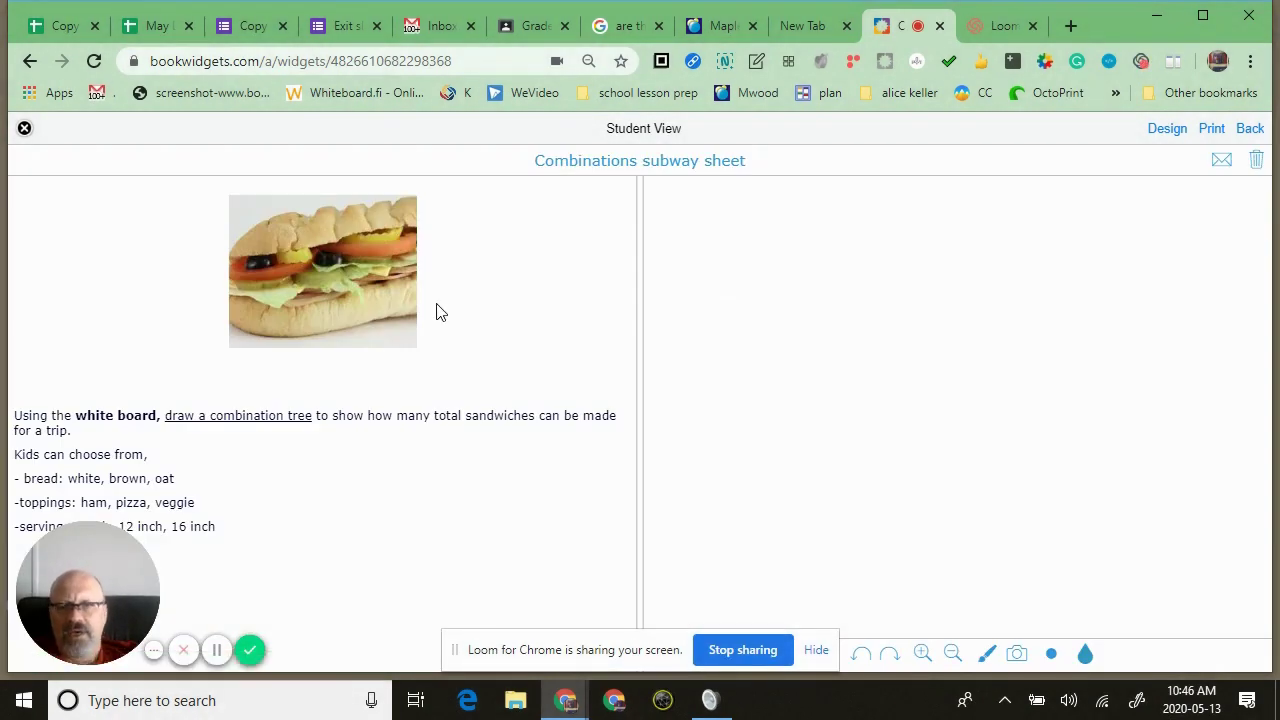
{"action": "mouse_move", "coordinate": [1010, 335]}
{"action": "left_mouse_down"}
{"action": "mouse_move", "coordinate": [778, 366]}
{"action": "mouse_move", "coordinate": [1114, 386]}
{"action": "mouse_move", "coordinate": [910, 324]}
{"action": "left_mouse_up"}
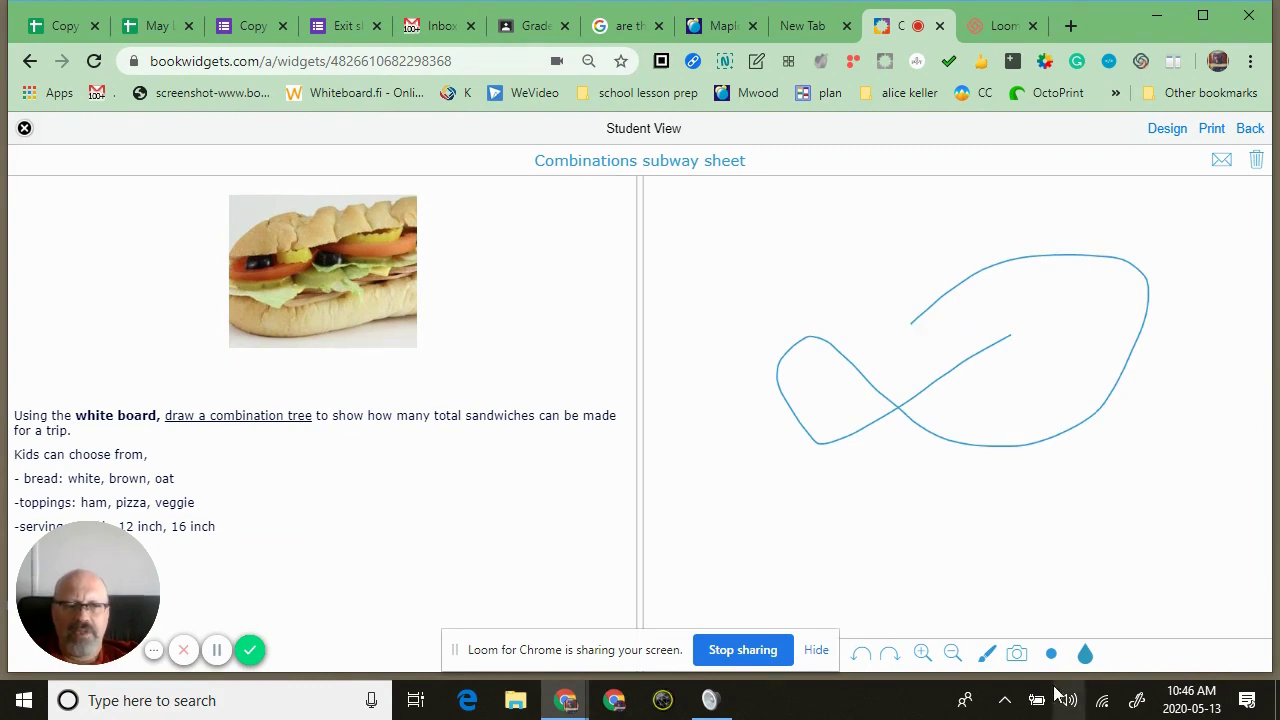
{"action": "left_click", "coordinate": [1257, 162]}
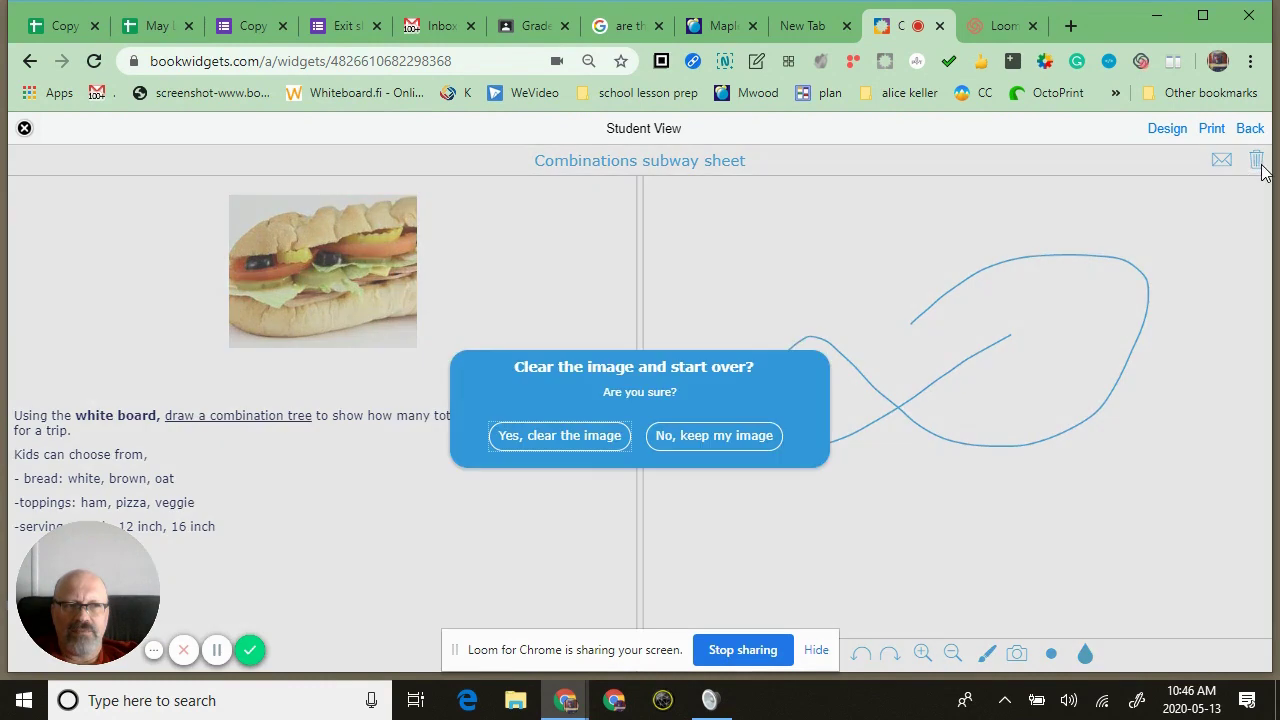
{"action": "left_click", "coordinate": [565, 452]}
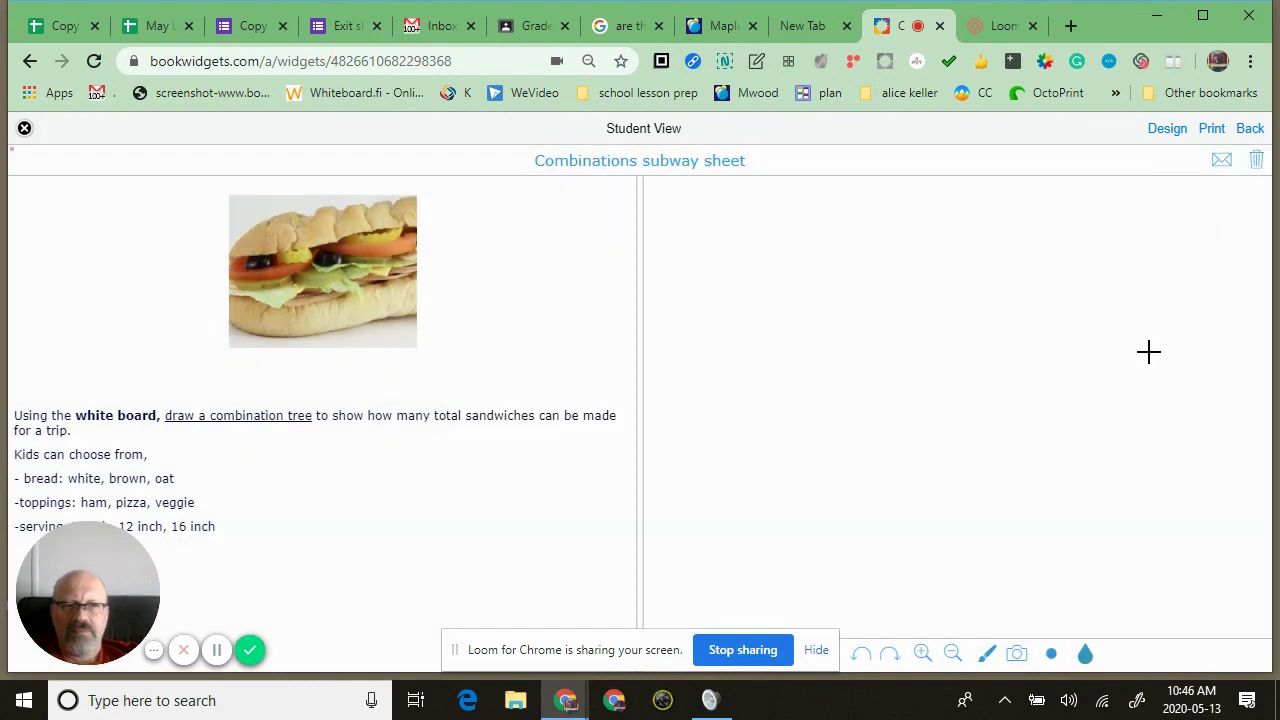
Try adding the picture "417xa7 (1)" from the CRABS folder to the whiteboard, discard it and leave the student preview
{"action": "left_click", "coordinate": [1020, 657]}
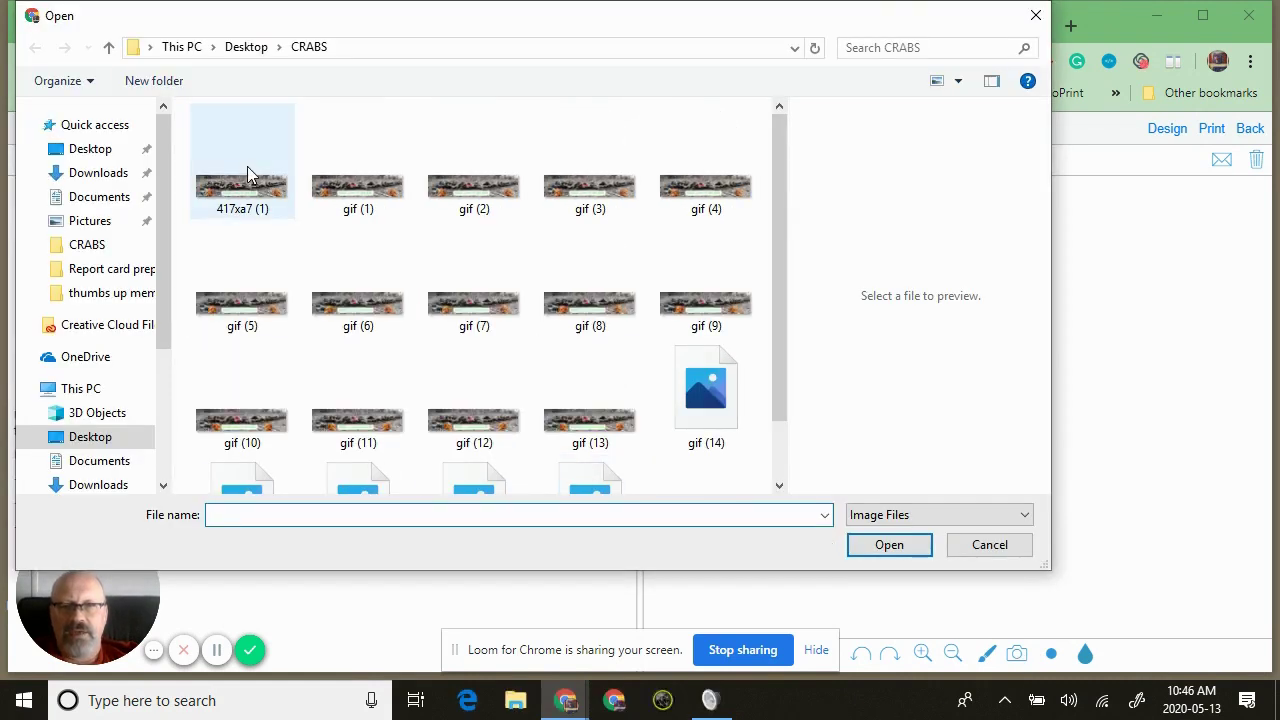
{"action": "scroll", "coordinate": [288, 347], "scroll_direction": "down", "scroll_amount": 1}
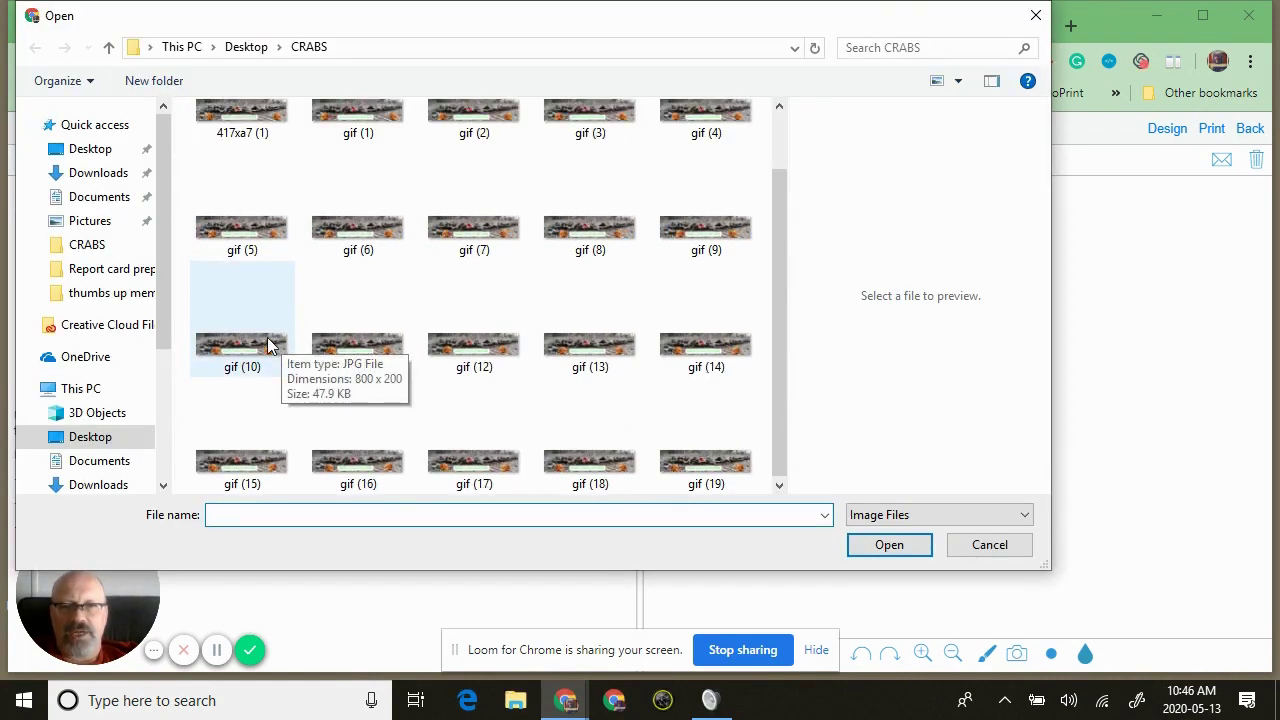
{"action": "scroll", "coordinate": [236, 195], "scroll_direction": "up", "scroll_amount": 1}
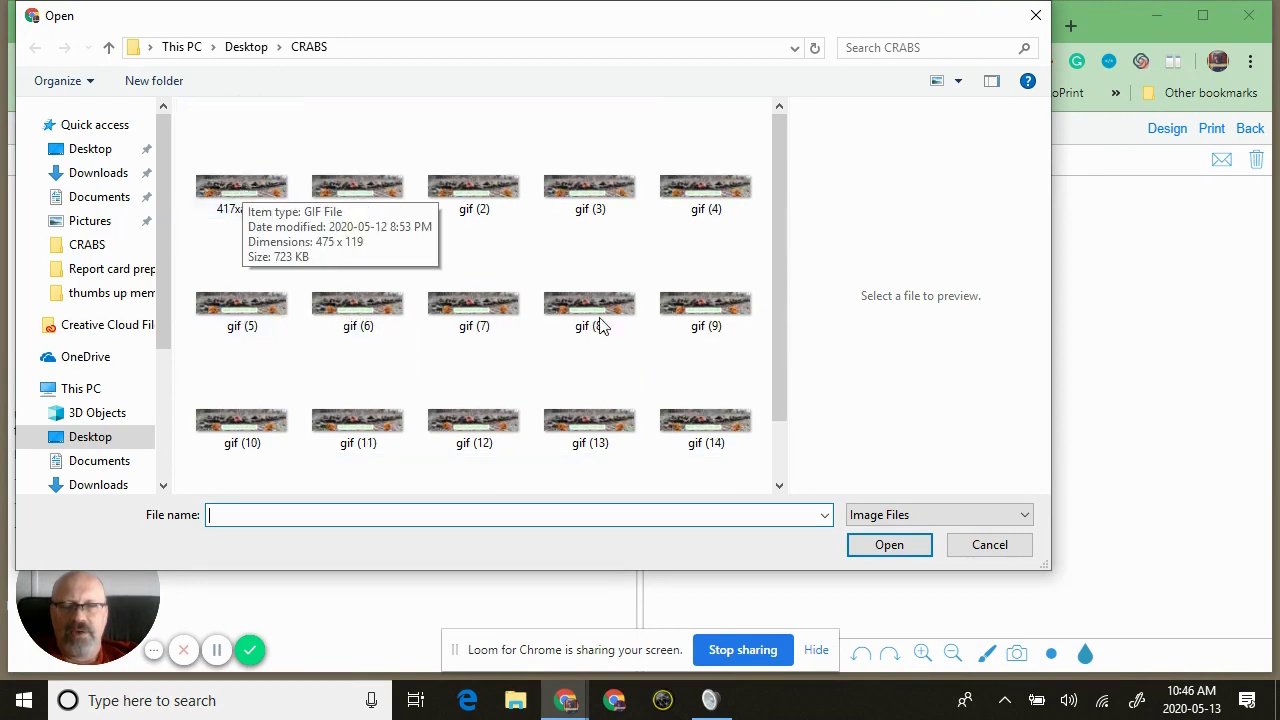
{"action": "left_click", "coordinate": [262, 192]}
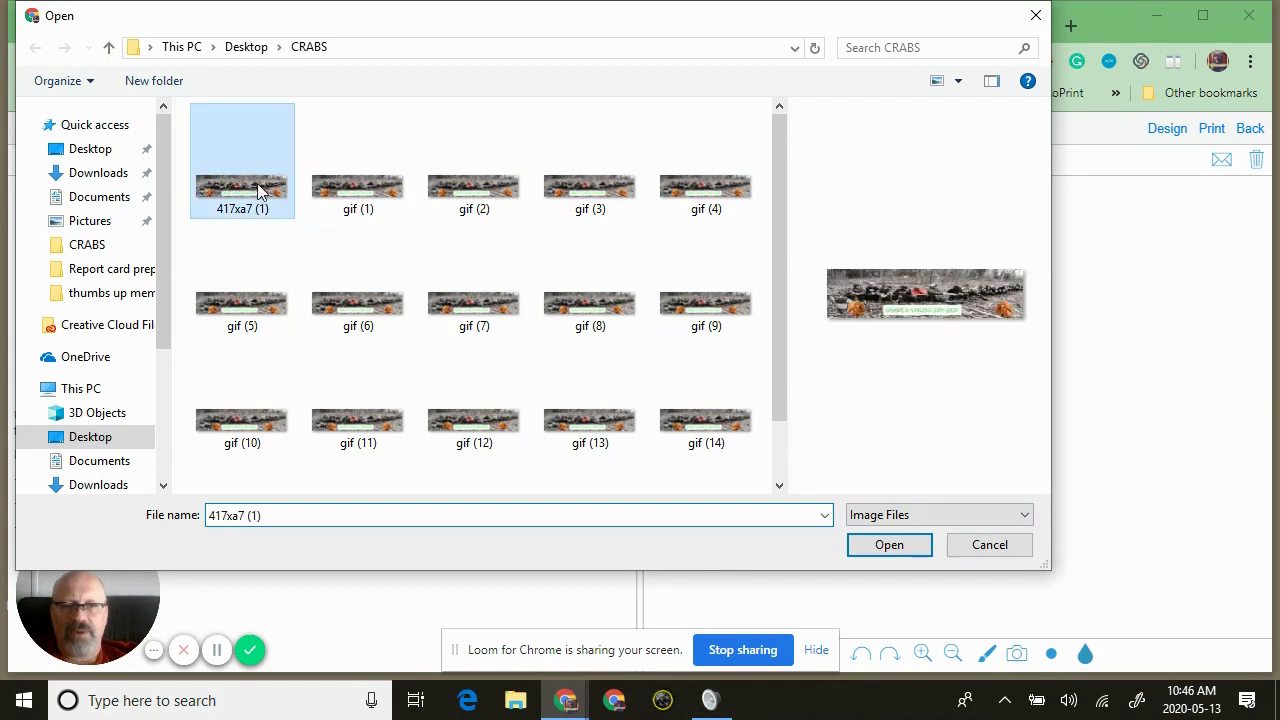
{"action": "left_click", "coordinate": [884, 546]}
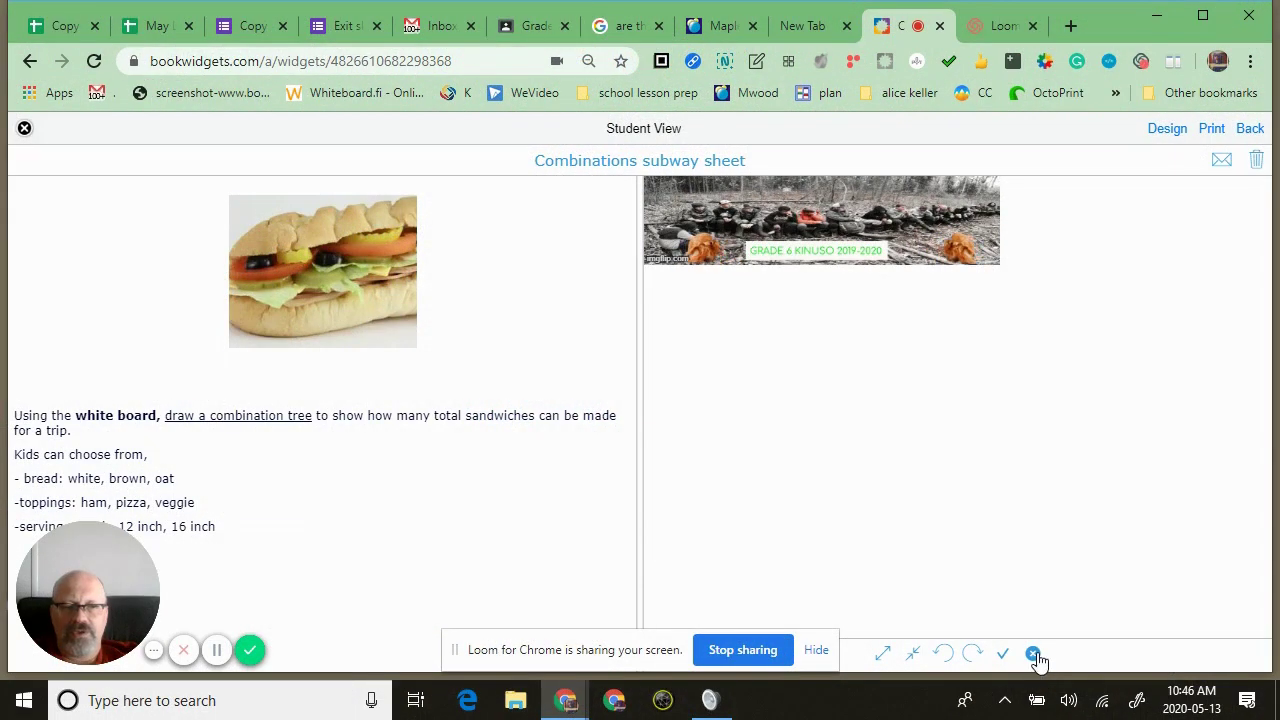
{"action": "left_click", "coordinate": [1035, 656]}
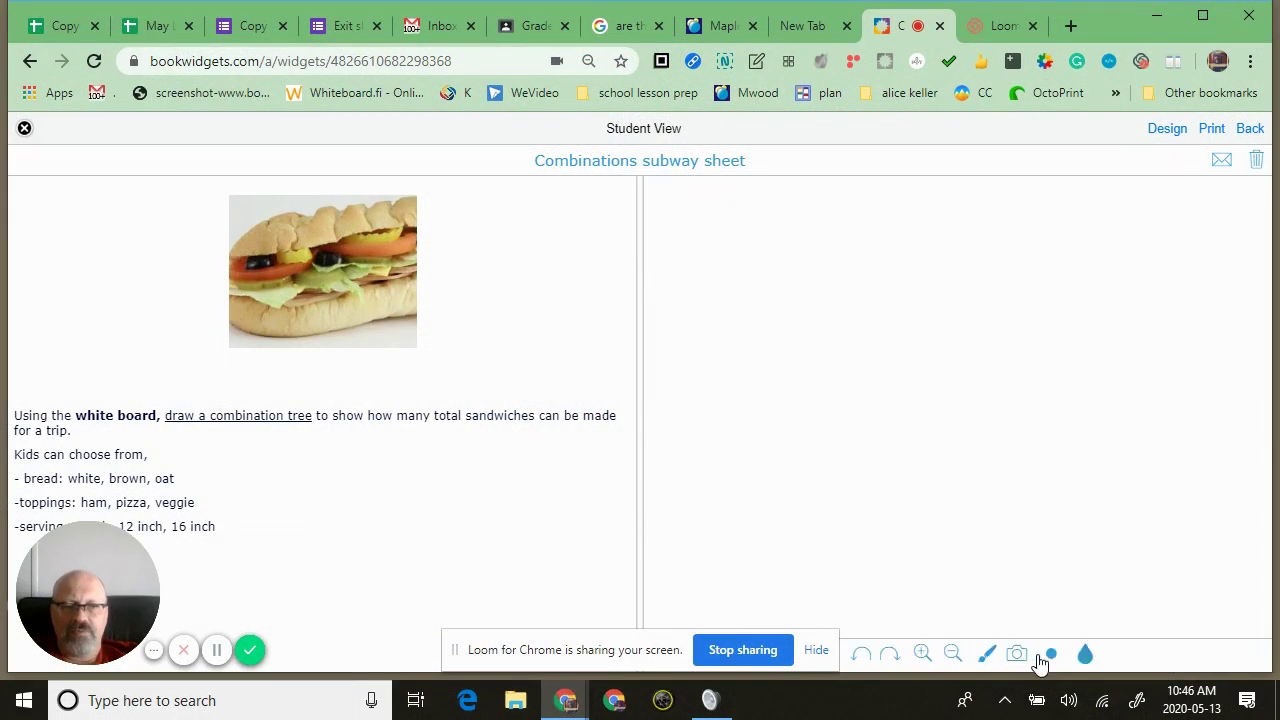
{"action": "left_click", "coordinate": [24, 129]}
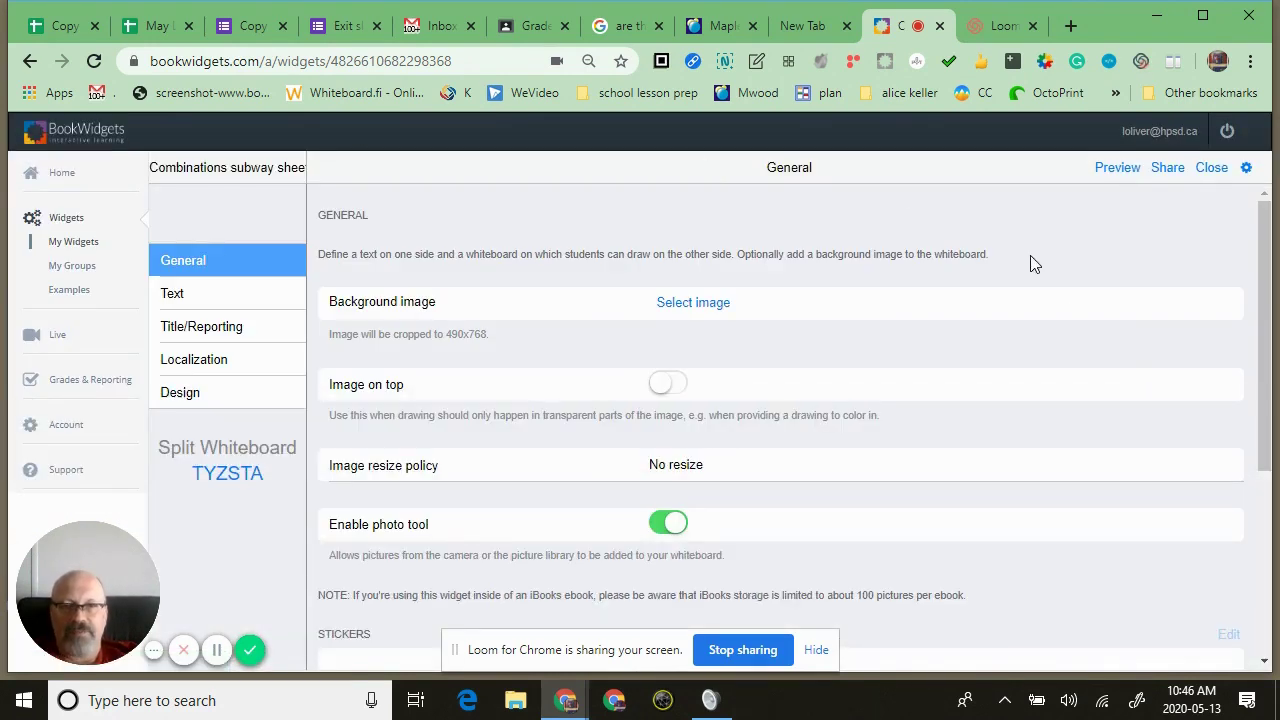
Create a new Split Whiteboard widget named "Things beginning with R"
{"action": "left_click", "coordinate": [76, 218]}
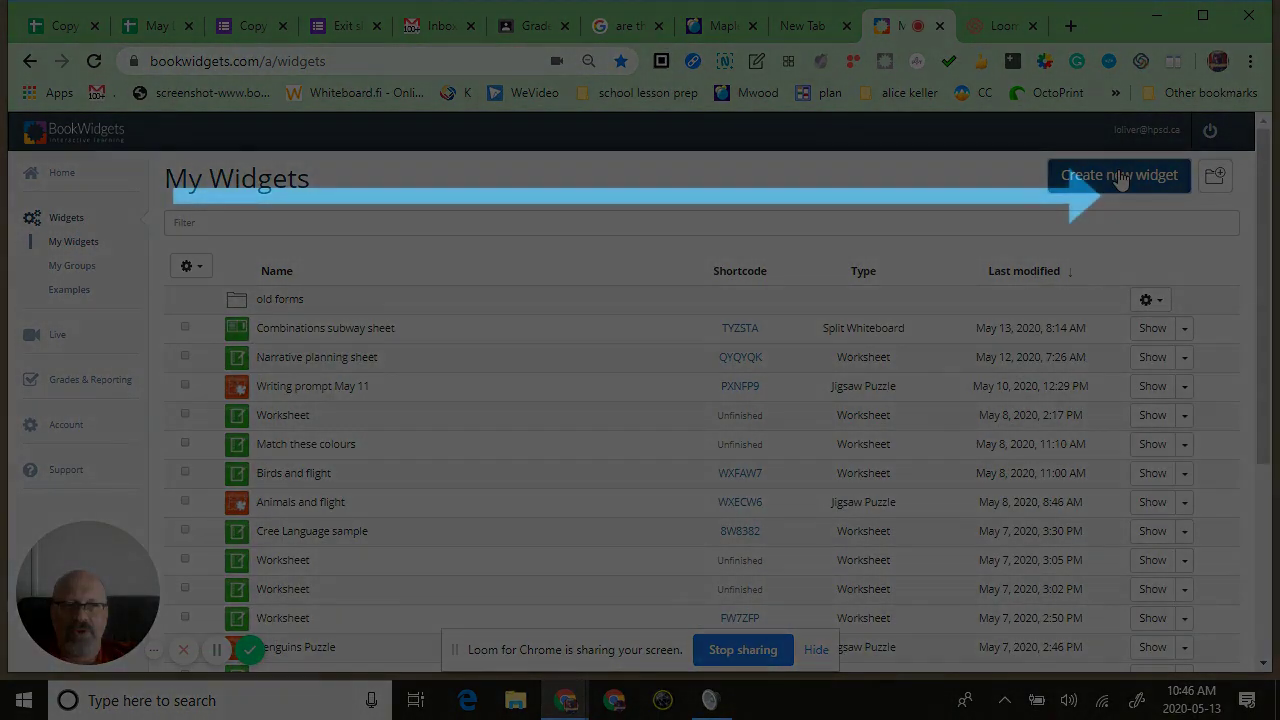
{"action": "left_click", "coordinate": [1120, 177]}
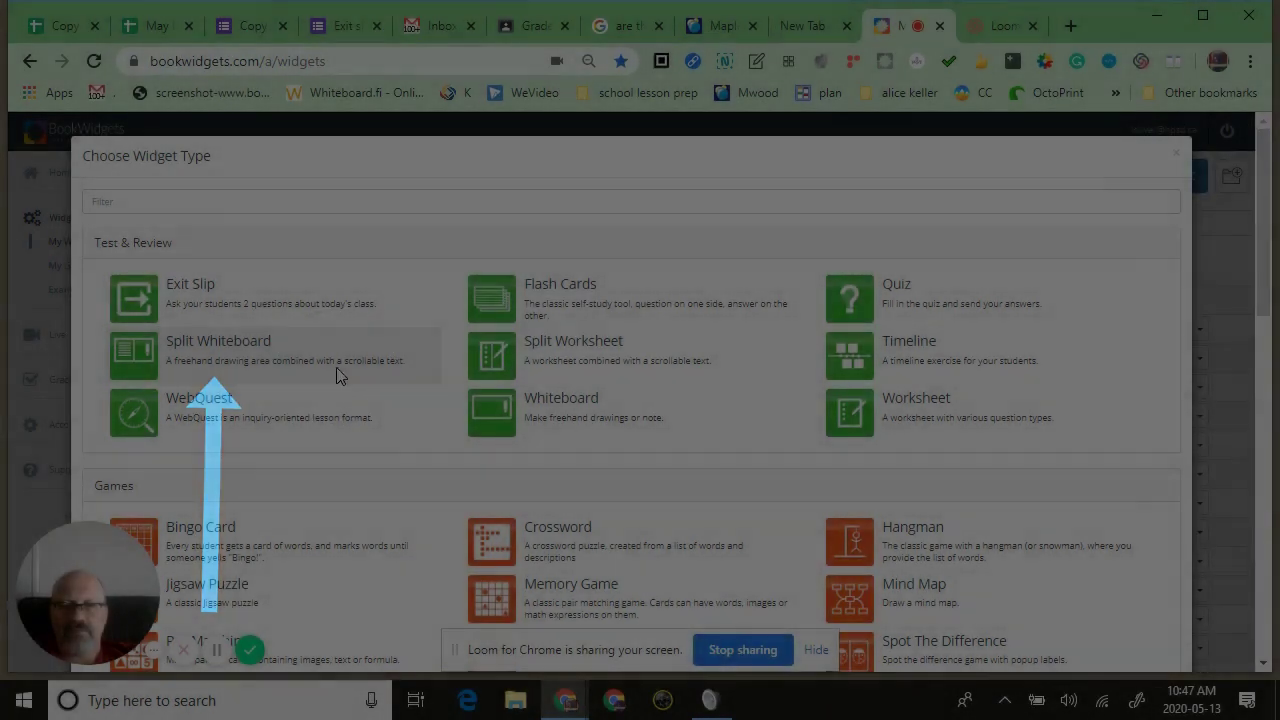
{"action": "left_click", "coordinate": [337, 369]}
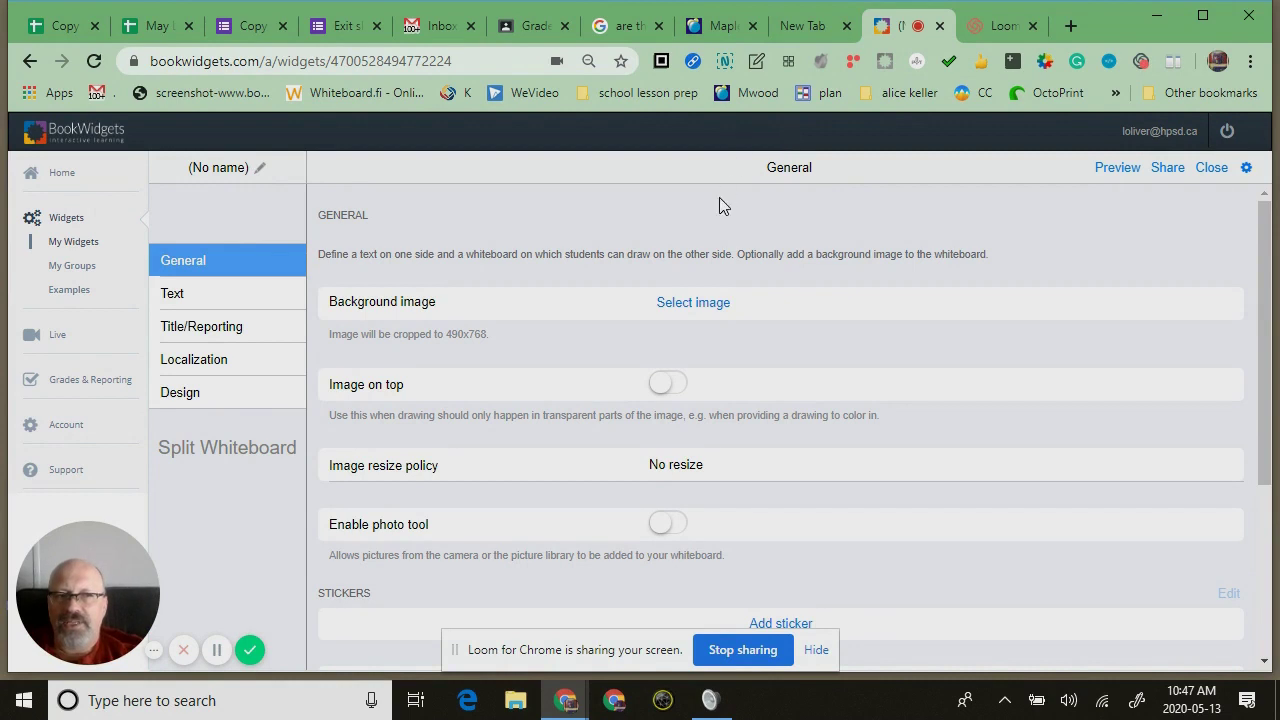
{"action": "left_click", "coordinate": [232, 169]}
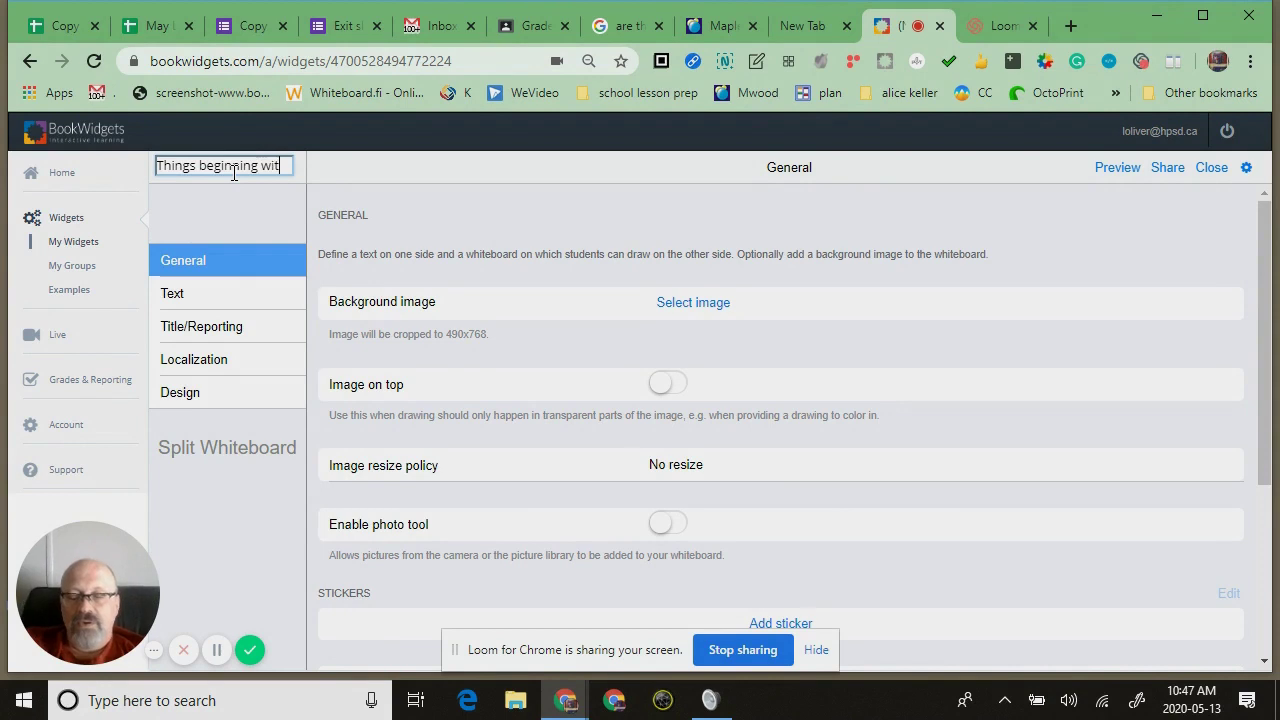
{"action": "type", "text": "R"}
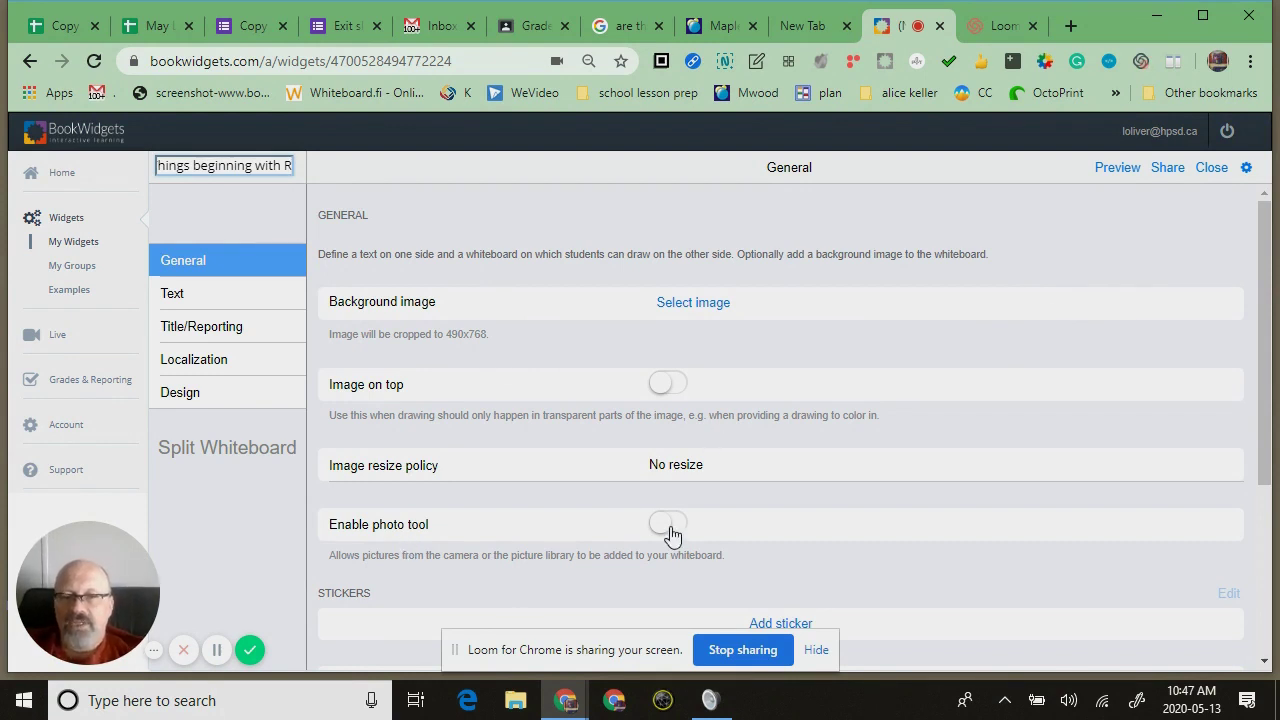
Enable the photo tool in the whiteboard widget's general settings
{"action": "key", "text": "ctrl"}
{"action": "key", "text": "ctrl"}
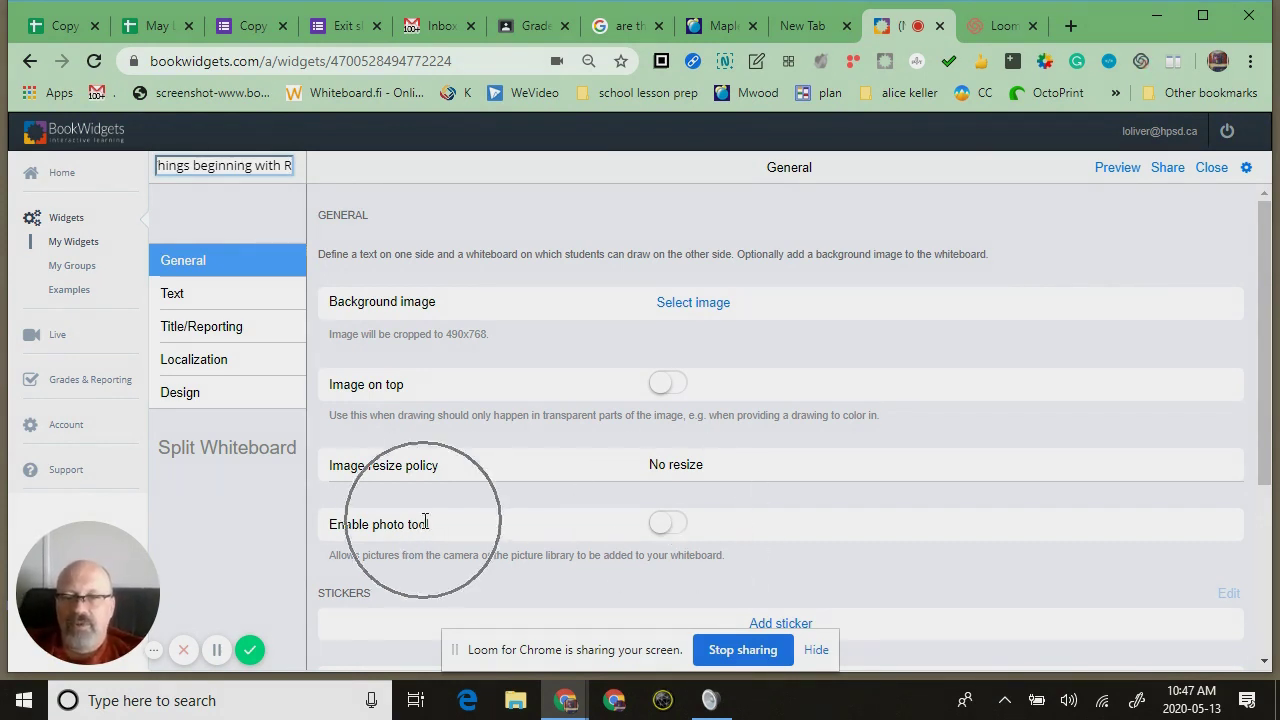
{"action": "left_click", "coordinate": [672, 537]}
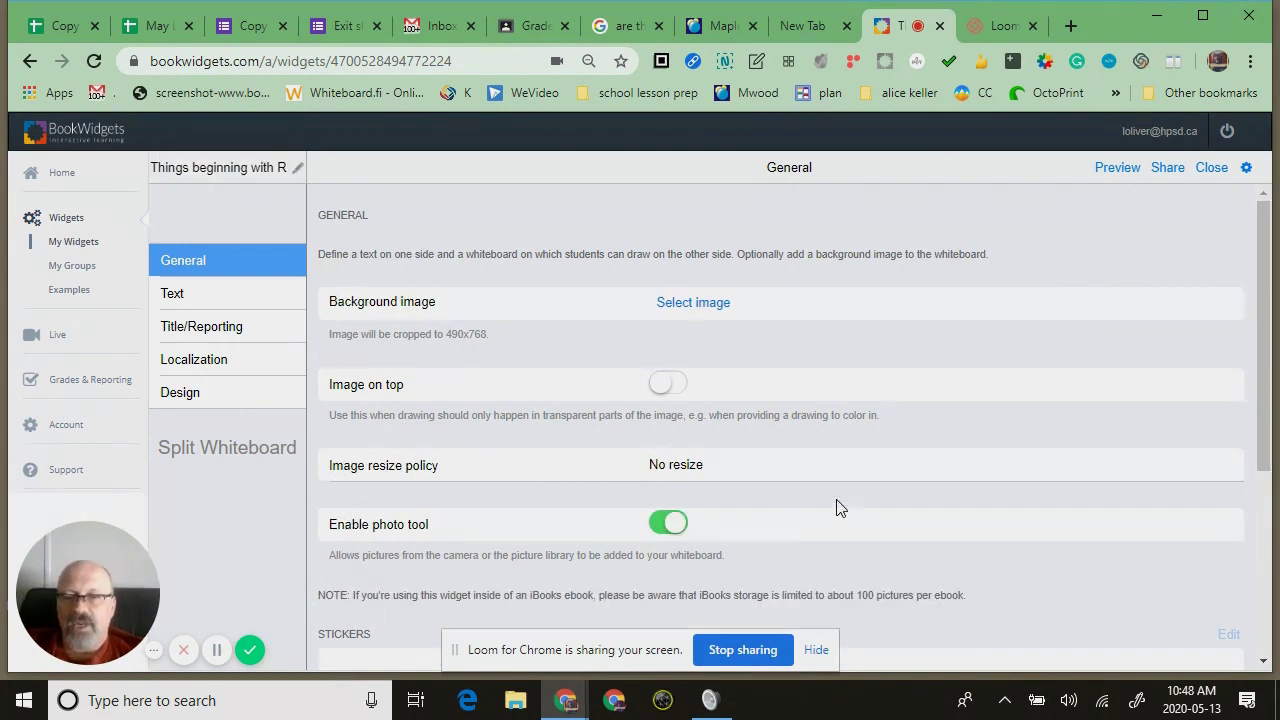
{"action": "key", "text": "ctrl"}
{"action": "key", "text": "ctrl"}
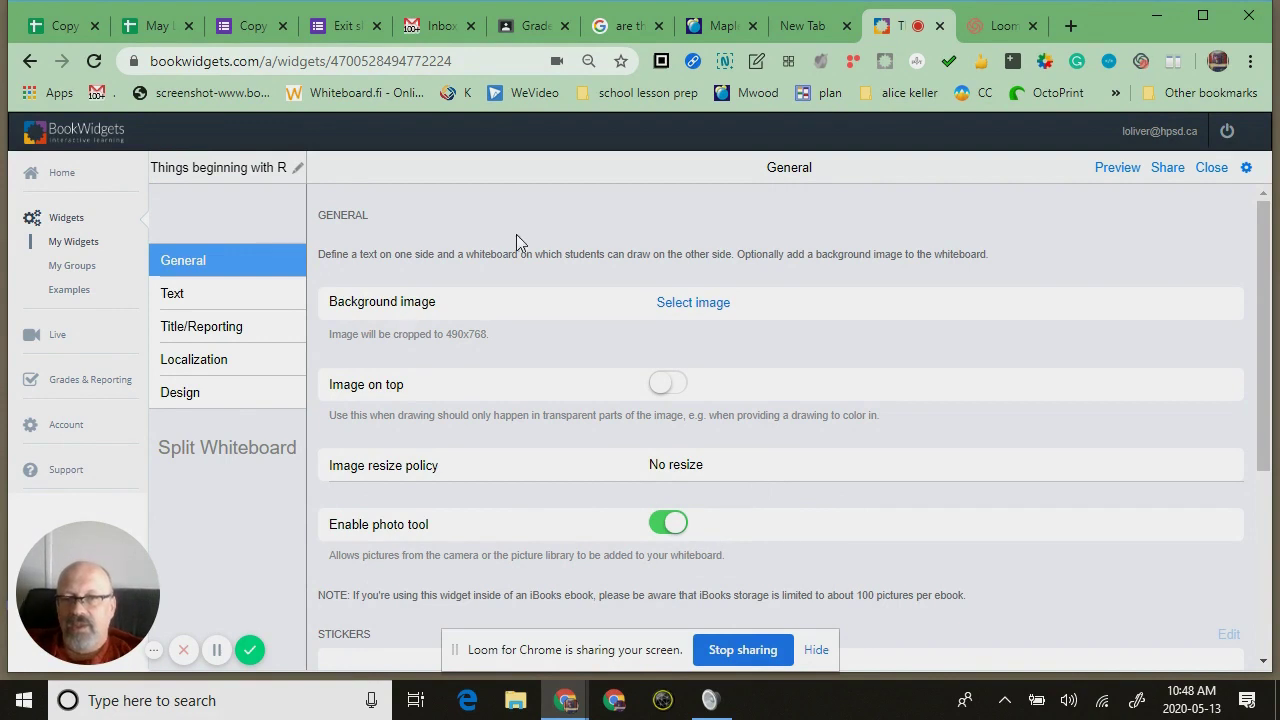
Enter the centred text "Please find things that start with the letter R and insert a picture or draw the picture. Please write the word."
{"action": "left_click", "coordinate": [172, 298]}
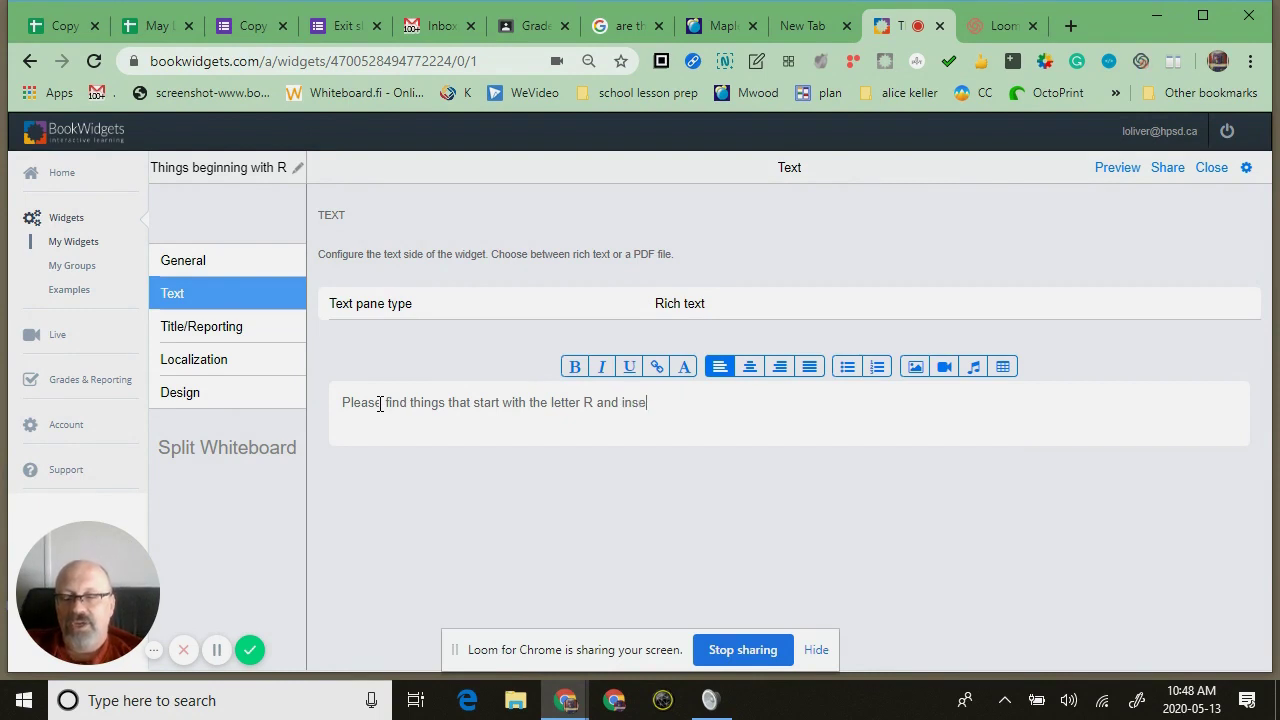
{"action": "type", "text": "ure or draw the picture"}
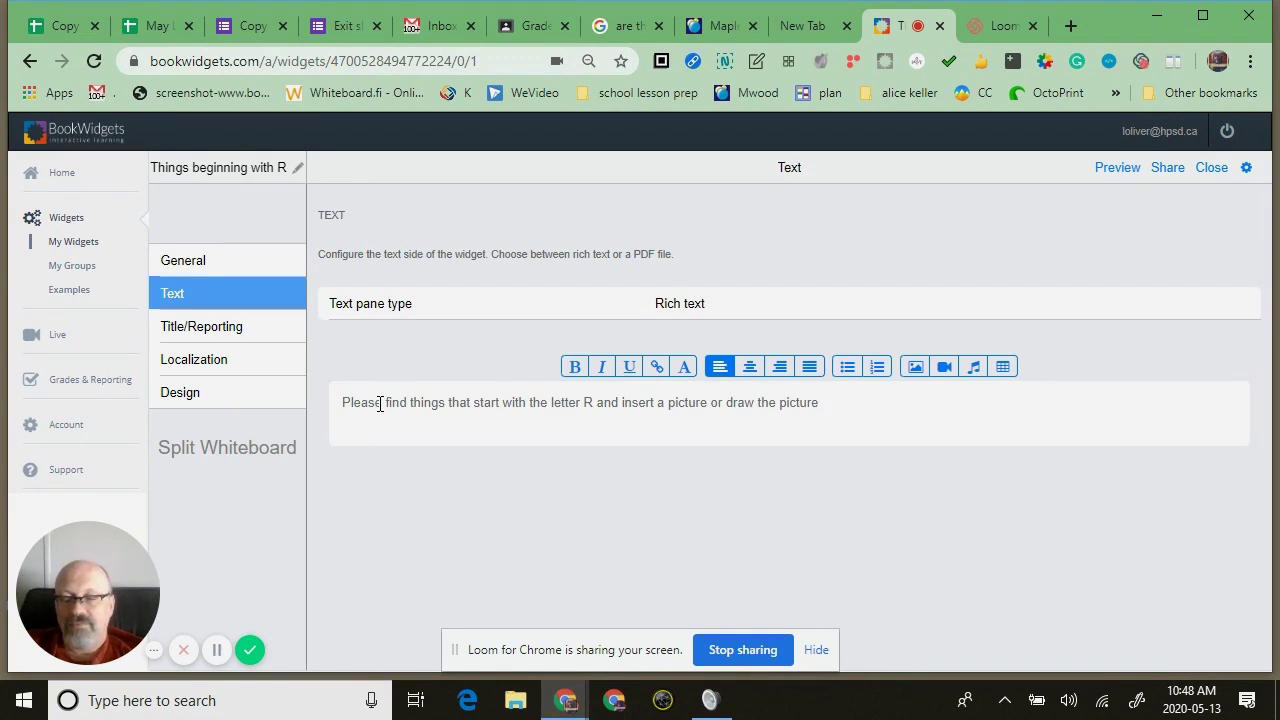
{"action": "type", "text": ".  Please w"}
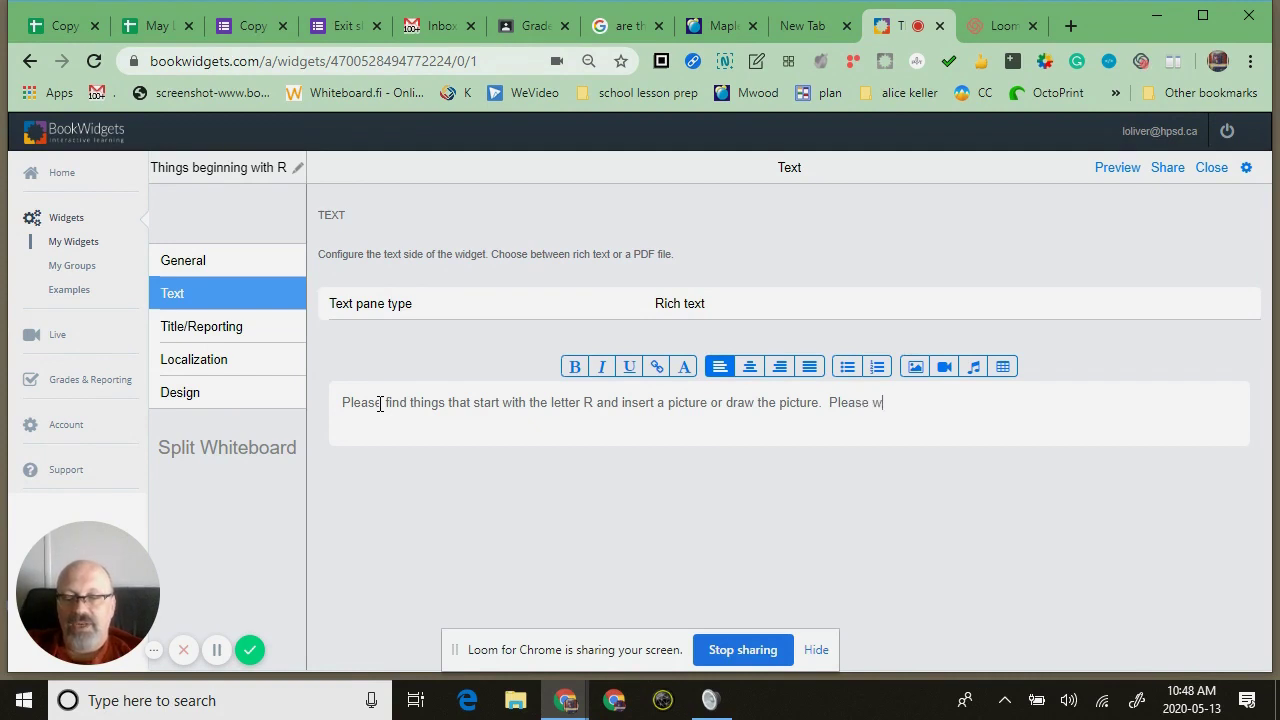
{"action": "type", "text": "rite the word."}
{"action": "left_click", "coordinate": [750, 367]}
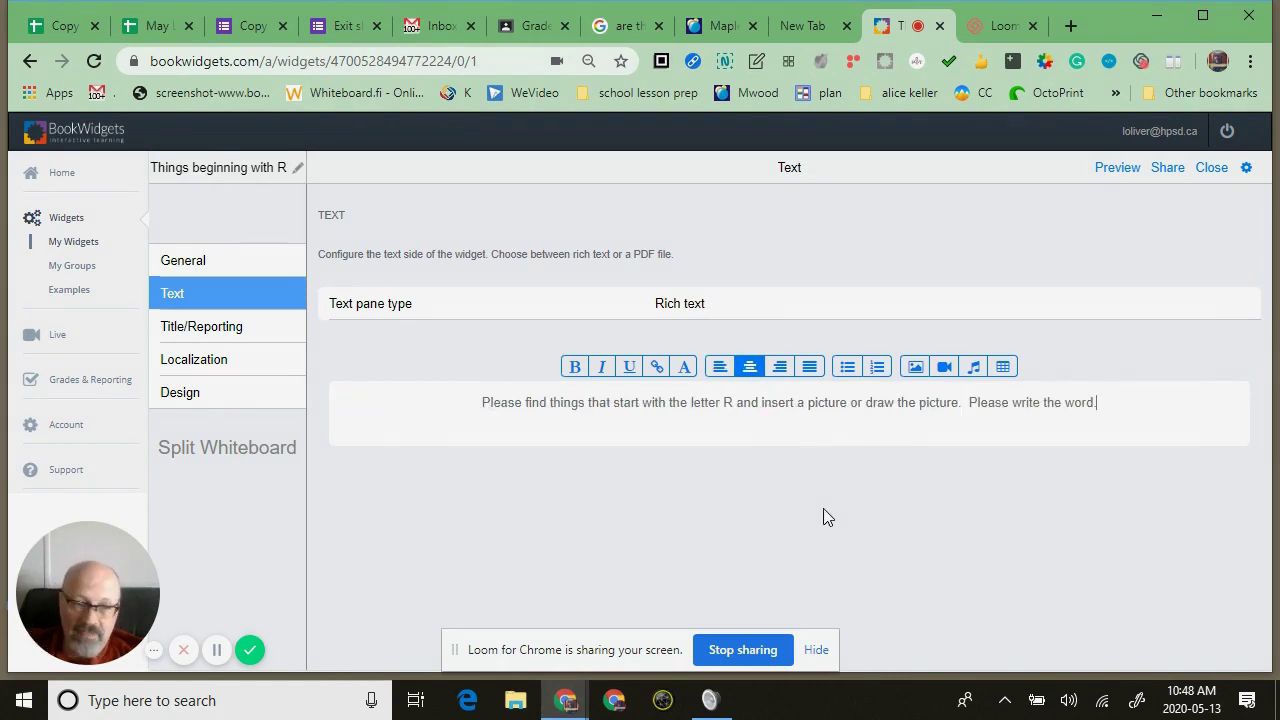
Search online images for "letter r", insert the white capital R on black below the instructions, and centre it
{"action": "left_click", "coordinate": [915, 367]}
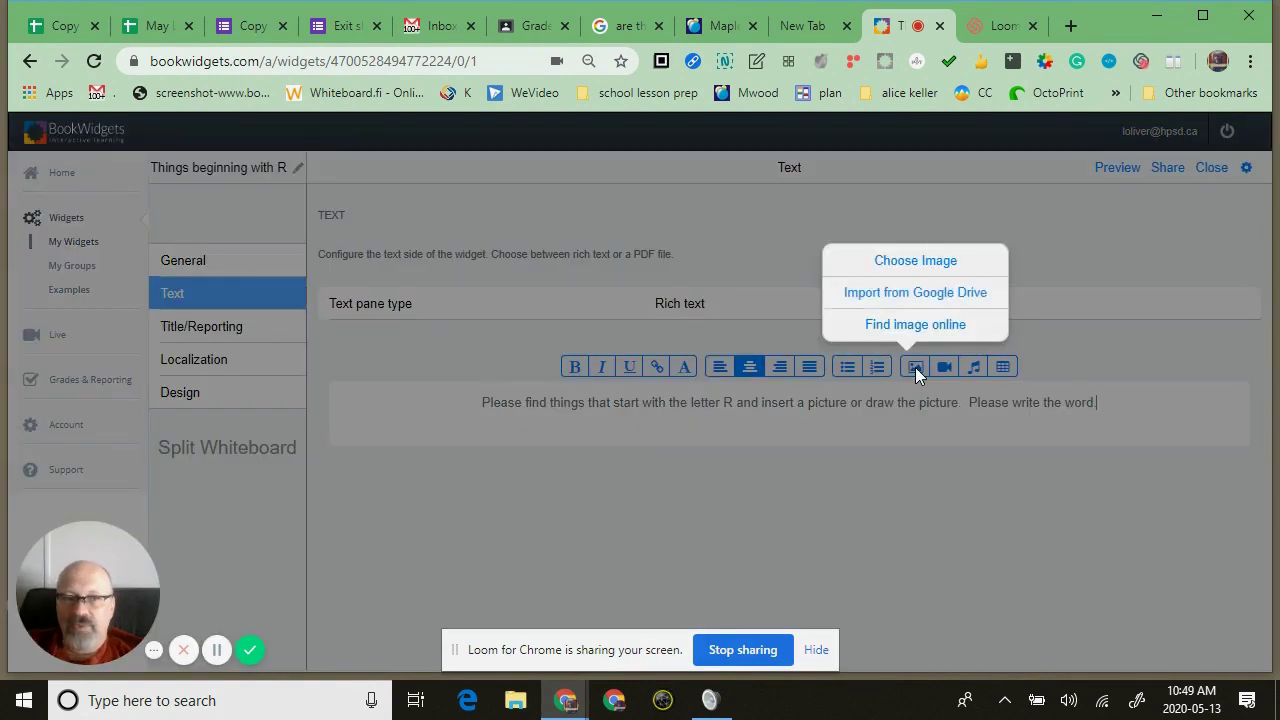
{"action": "left_click", "coordinate": [915, 326]}
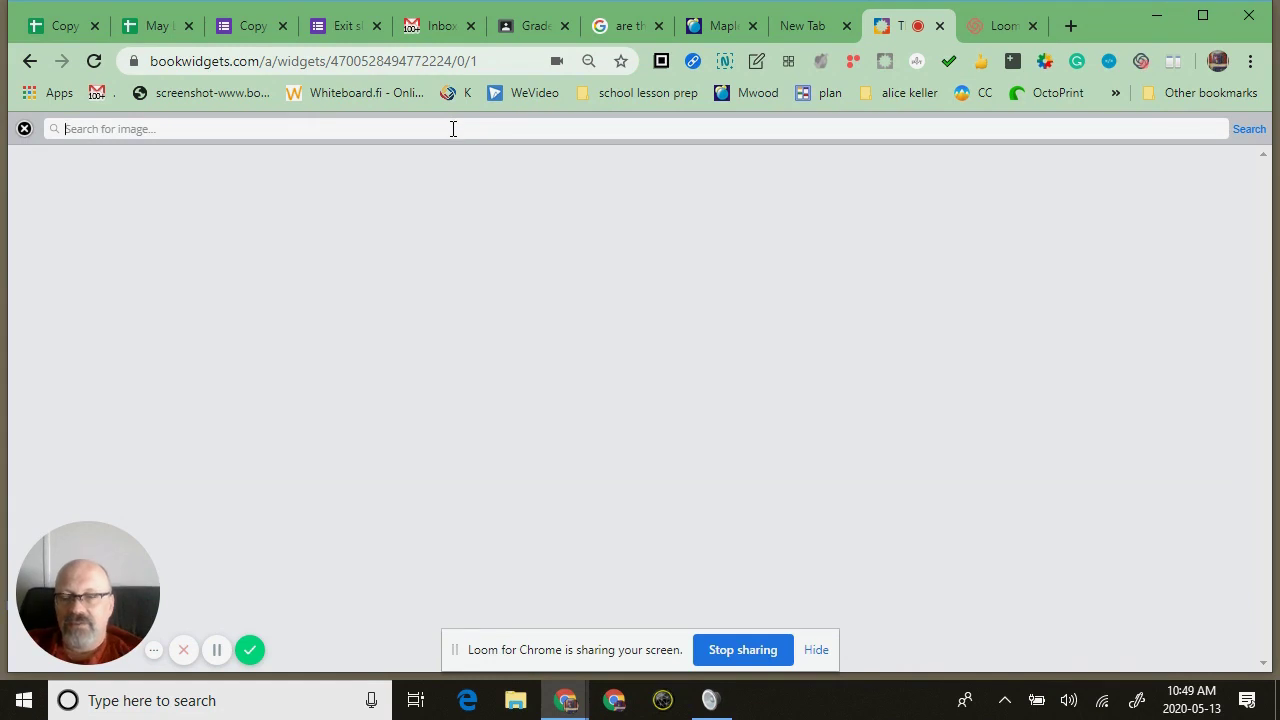
{"action": "type", "text": "letter"}
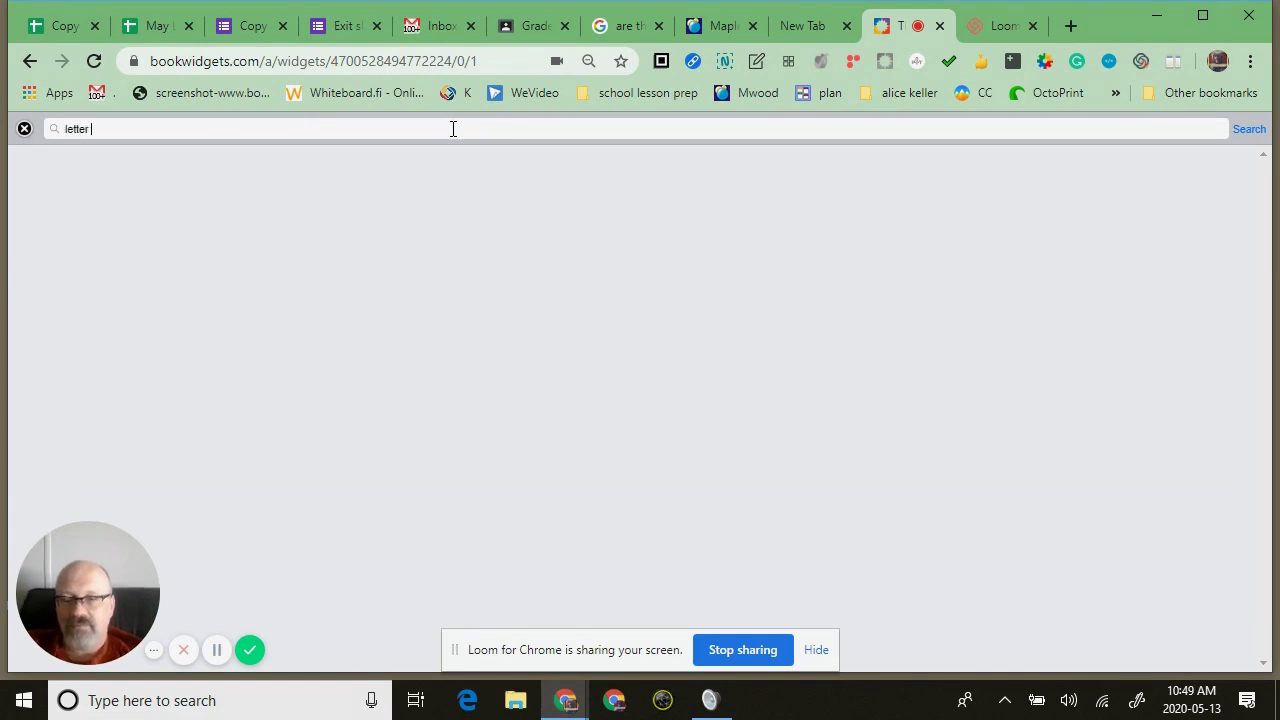
{"action": "type", "text": " r"}
{"action": "key", "text": "Return"}
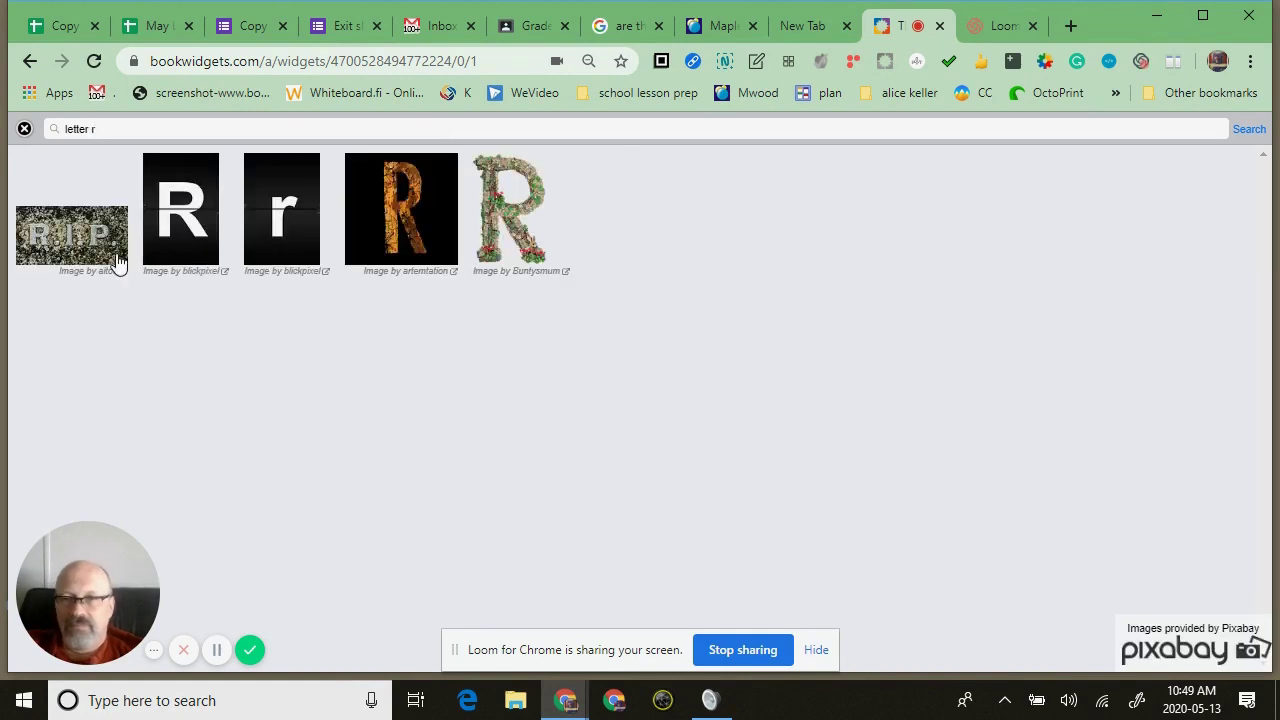
{"action": "left_click", "coordinate": [190, 212]}
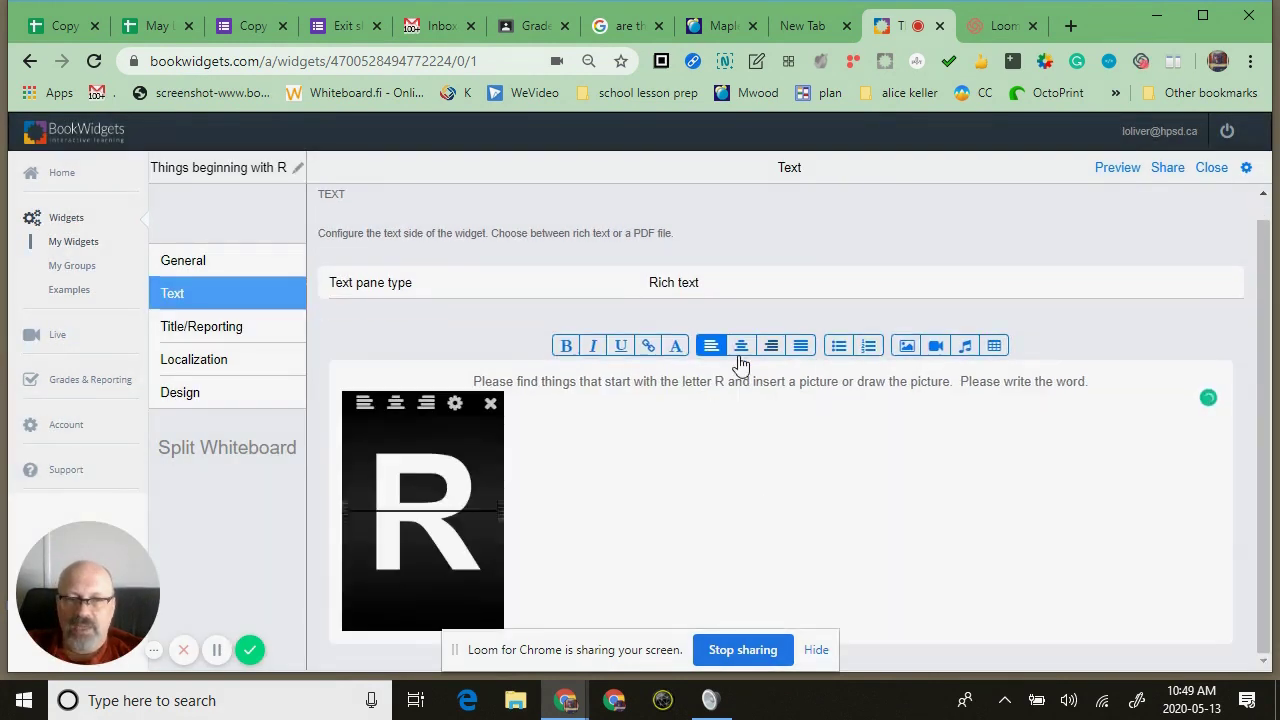
{"action": "left_click", "coordinate": [396, 403]}
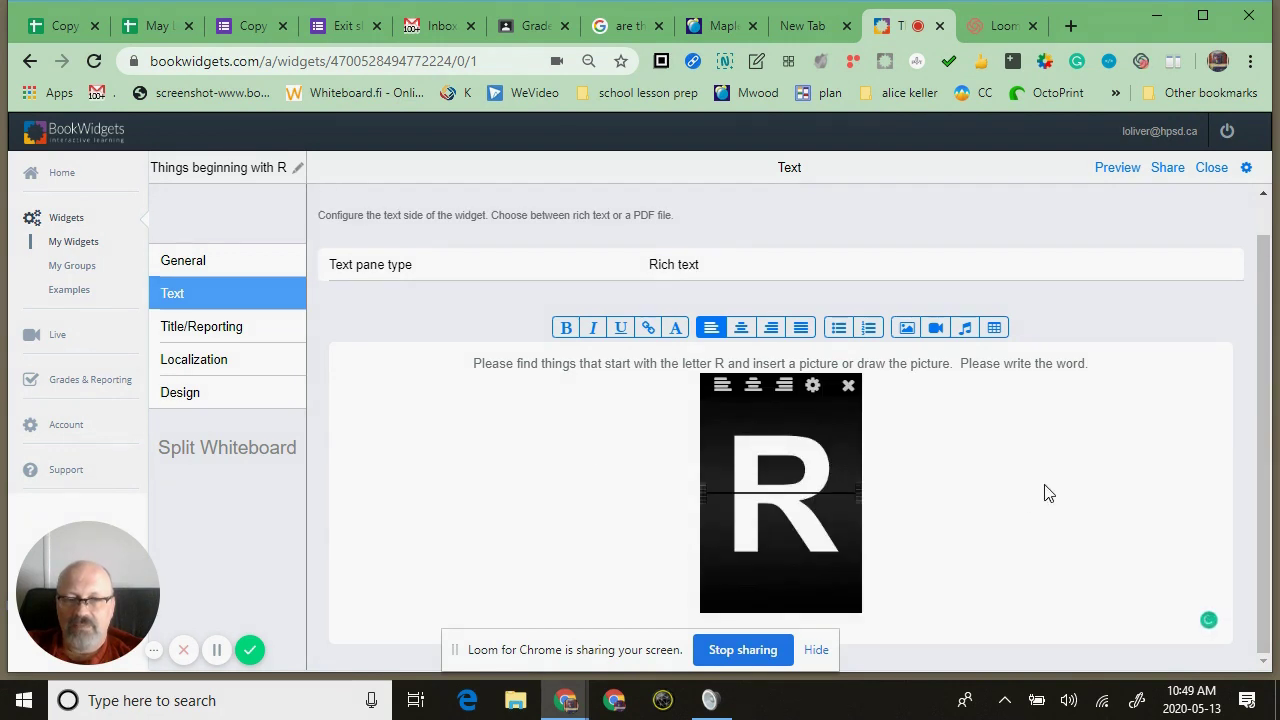
Review the whiteboard identification settings under Title/Reporting and open the student preview of the widget
{"action": "left_click", "coordinate": [209, 332]}
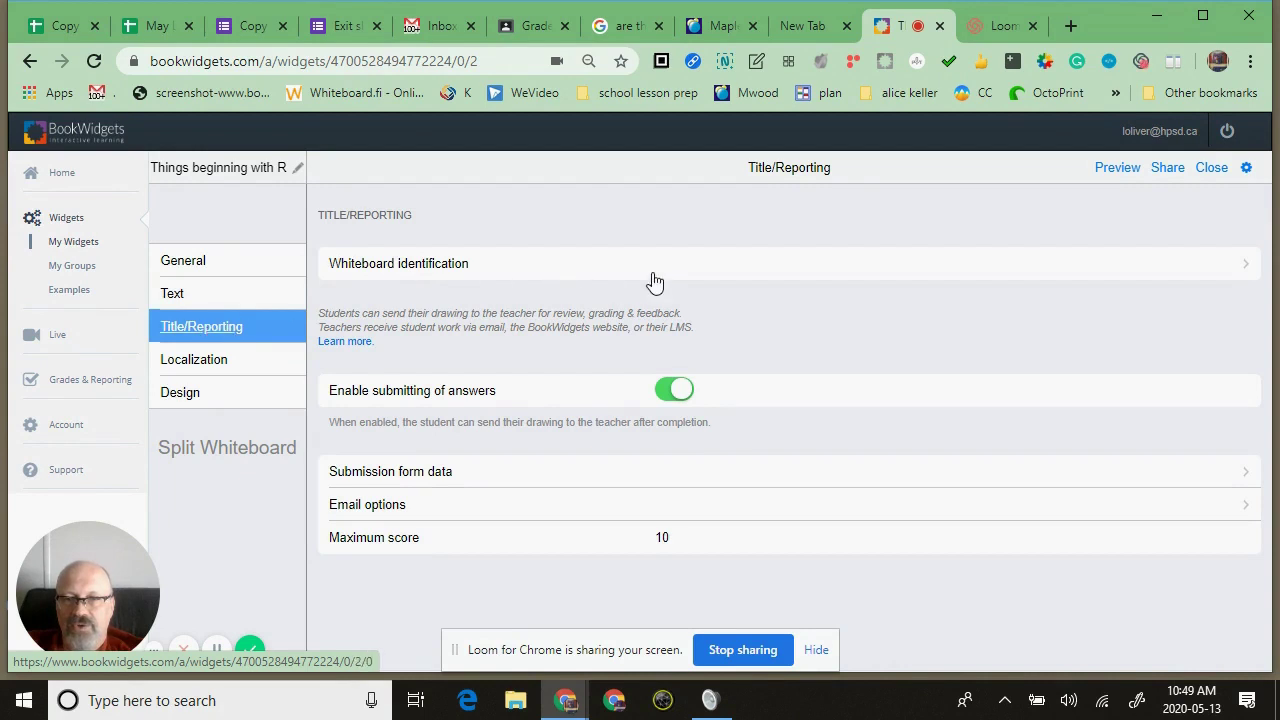
{"action": "left_click", "coordinate": [653, 279]}
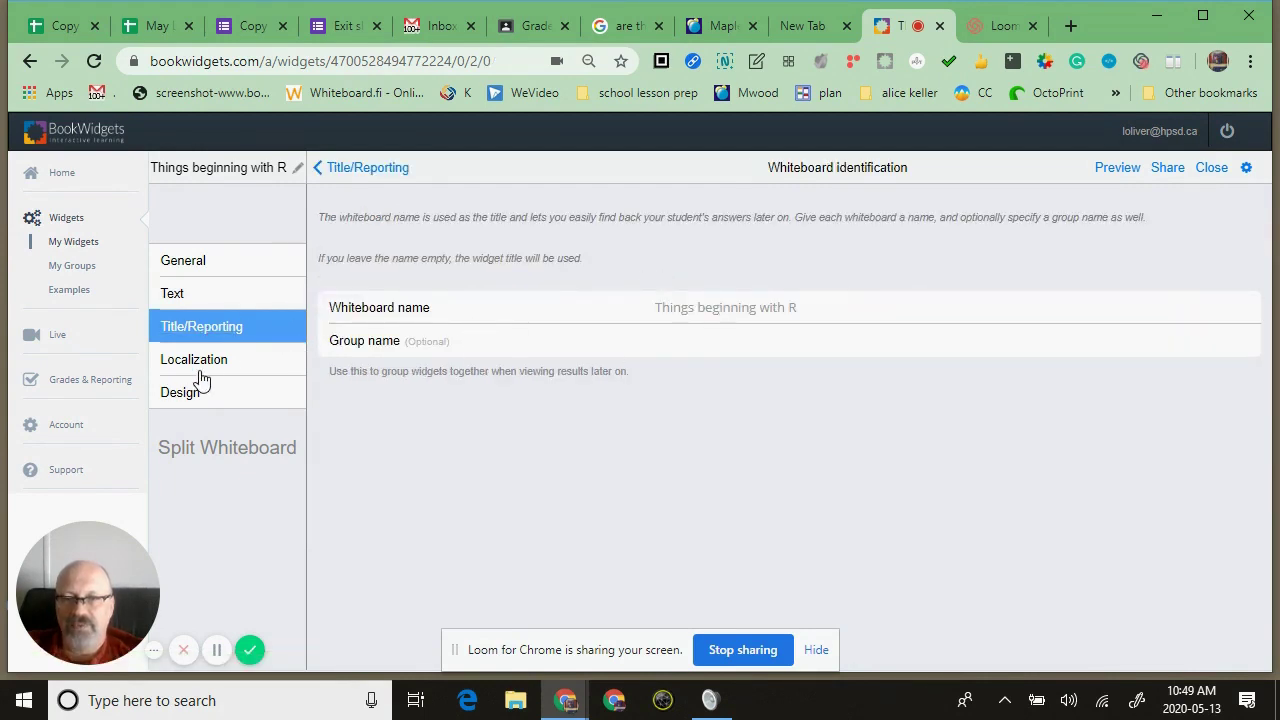
{"action": "left_click", "coordinate": [1113, 172]}
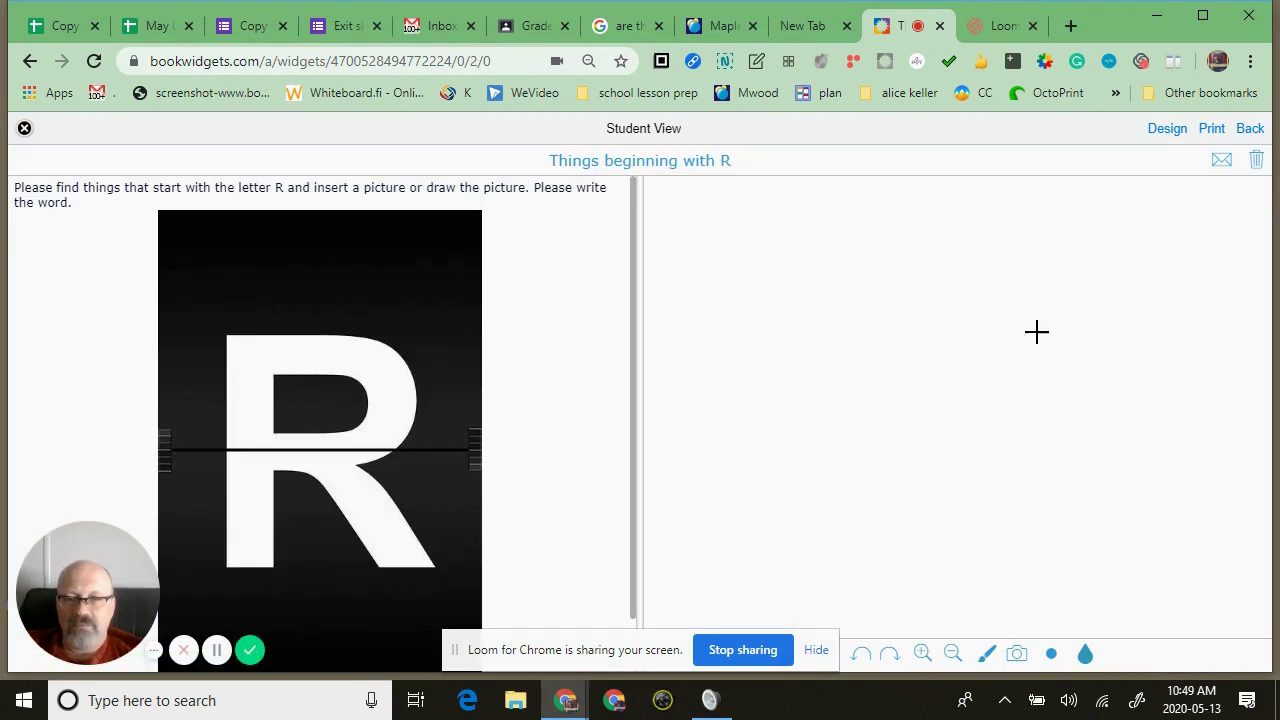
Try drawing a letter R, a simple rat and the word "RAT" on the preview whiteboard, and clear the drawing
{"action": "mouse_move", "coordinate": [754, 289]}
{"action": "left_mouse_down"}
{"action": "mouse_move", "coordinate": [740, 354]}
{"action": "mouse_move", "coordinate": [801, 294]}
{"action": "mouse_move", "coordinate": [769, 374]}
{"action": "mouse_move", "coordinate": [825, 457]}
{"action": "left_mouse_up"}
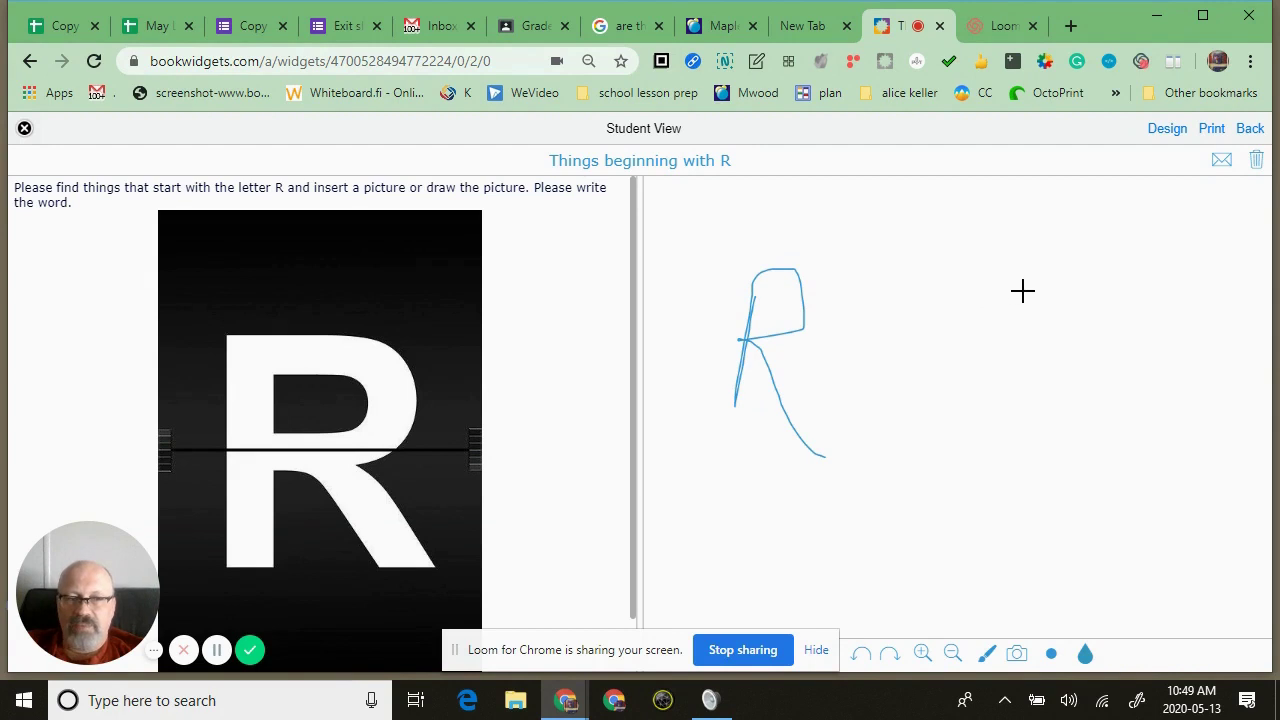
{"action": "mouse_move", "coordinate": [1155, 327]}
{"action": "left_mouse_down"}
{"action": "mouse_move", "coordinate": [1026, 391]}
{"action": "mouse_move", "coordinate": [1117, 314]}
{"action": "left_mouse_up"}
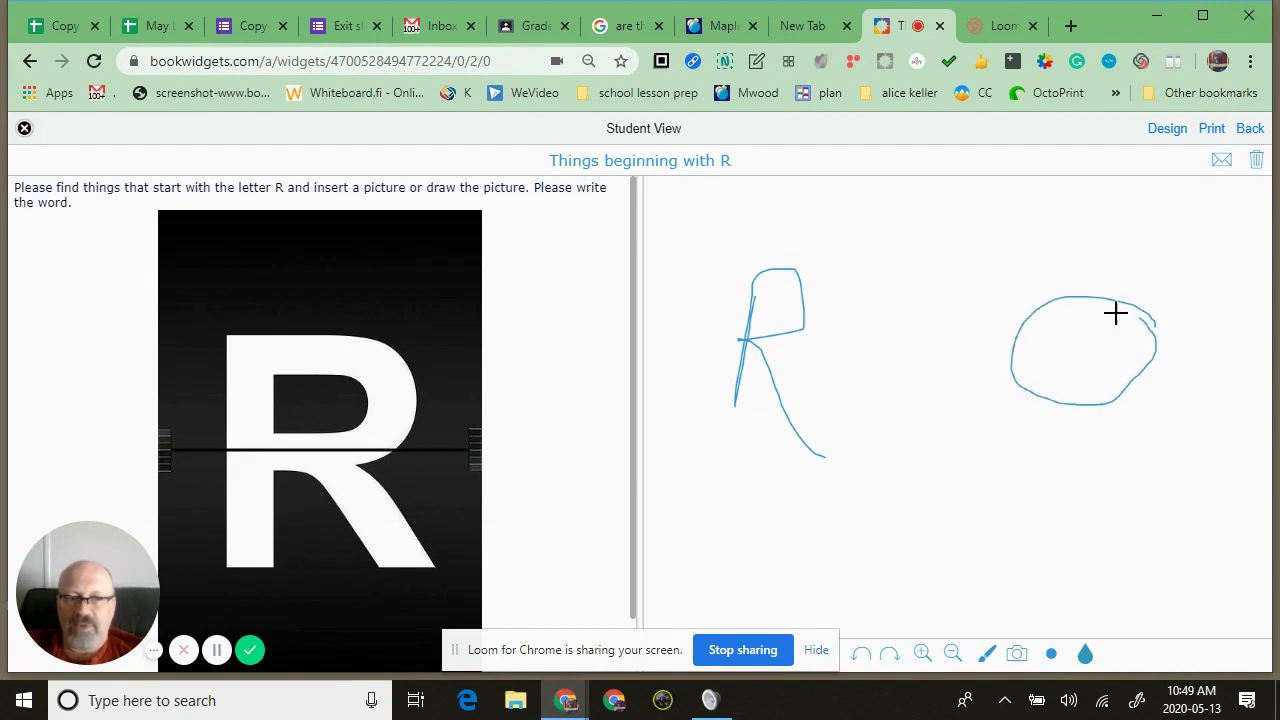
{"action": "mouse_move", "coordinate": [1020, 334]}
{"action": "left_mouse_down"}
{"action": "mouse_move", "coordinate": [1021, 378]}
{"action": "mouse_move", "coordinate": [986, 340]}
{"action": "mouse_move", "coordinate": [997, 323]}
{"action": "mouse_move", "coordinate": [1012, 342]}
{"action": "left_mouse_up"}
{"action": "left_click_drag", "start_coordinate": [1146, 326], "coordinate": [1215, 310]}
{"action": "mouse_move", "coordinate": [848, 508]}
{"action": "left_mouse_down"}
{"action": "mouse_move", "coordinate": [831, 566]}
{"action": "mouse_move", "coordinate": [854, 506]}
{"action": "mouse_move", "coordinate": [863, 563]}
{"action": "mouse_move", "coordinate": [889, 497]}
{"action": "mouse_move", "coordinate": [913, 558]}
{"action": "mouse_move", "coordinate": [933, 520]}
{"action": "mouse_move", "coordinate": [985, 481]}
{"action": "mouse_move", "coordinate": [963, 550]}
{"action": "left_mouse_up"}
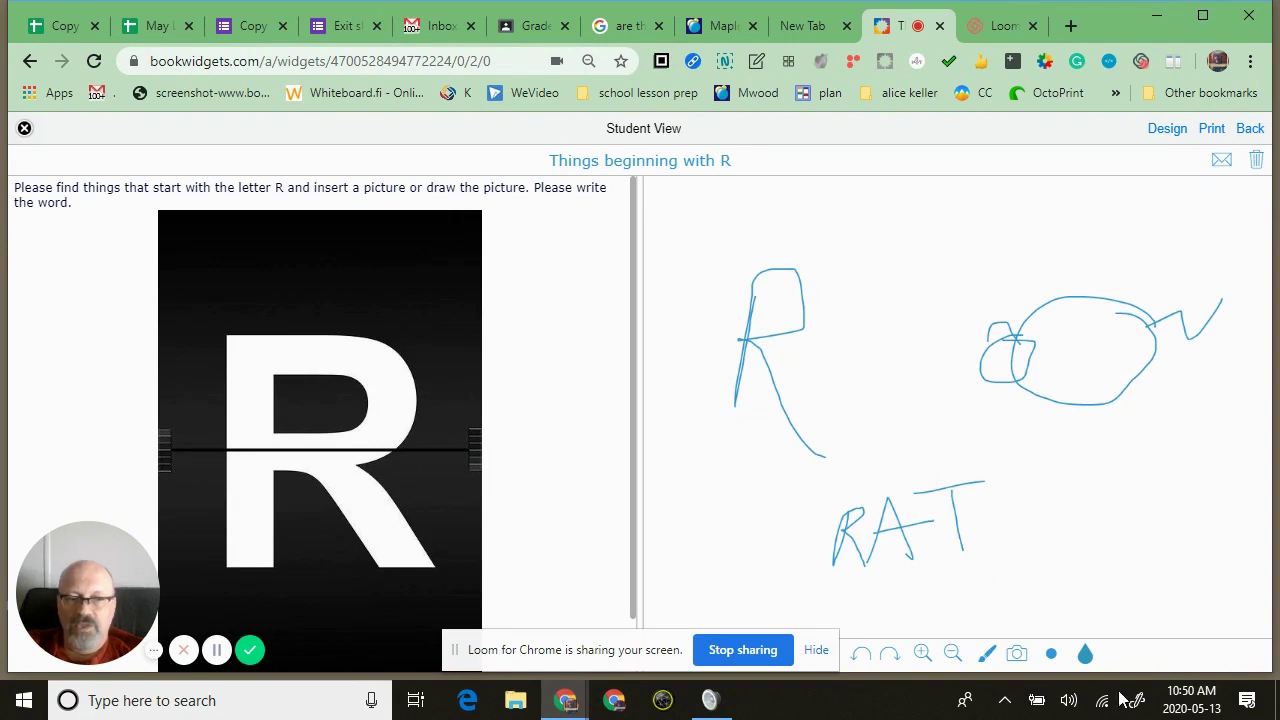
{"action": "left_click", "coordinate": [1257, 162]}
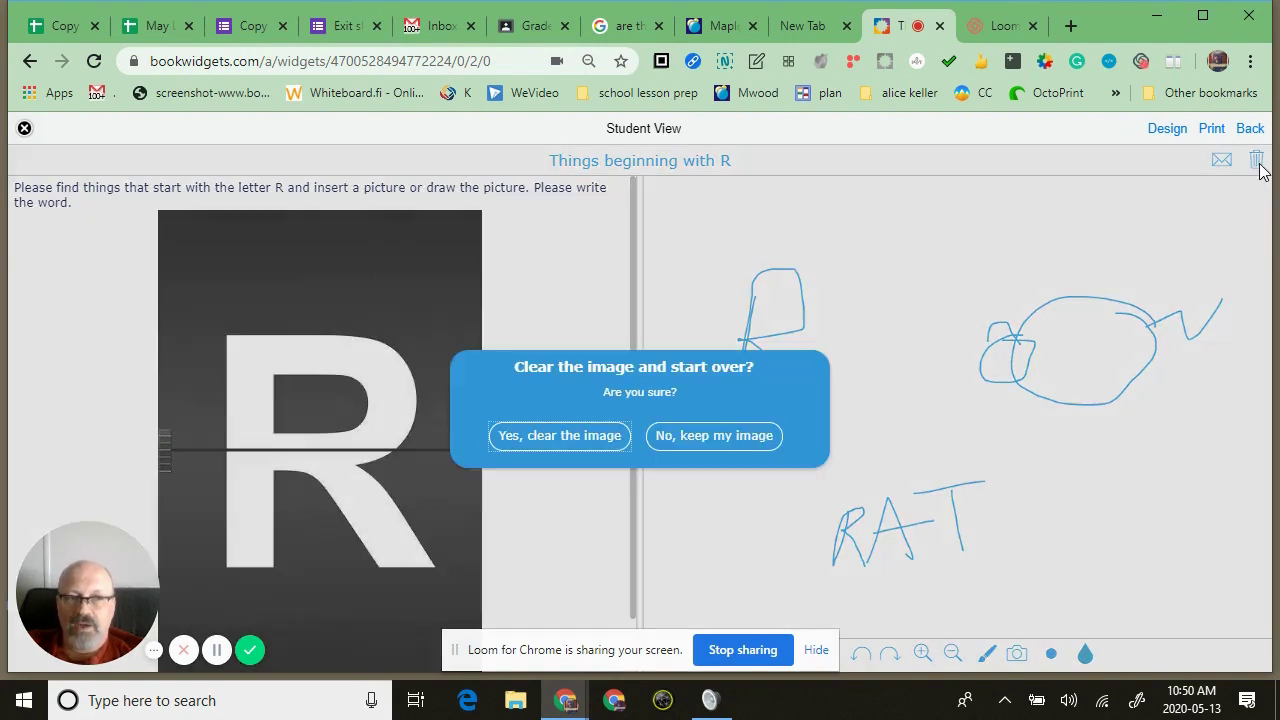
{"action": "left_click", "coordinate": [581, 441]}
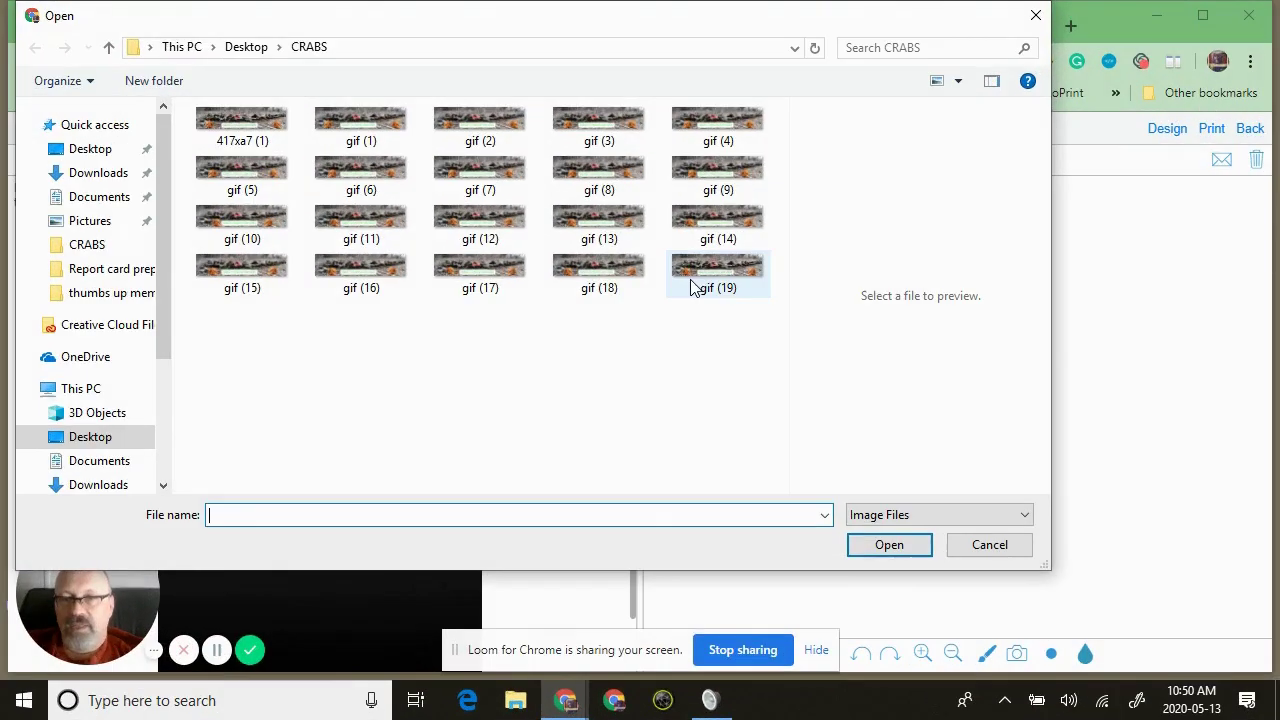
Add the picture "gif (19)" from the CRABS folder to the whiteboard and handwrite "rat" beneath it
{"action": "left_click", "coordinate": [700, 282]}
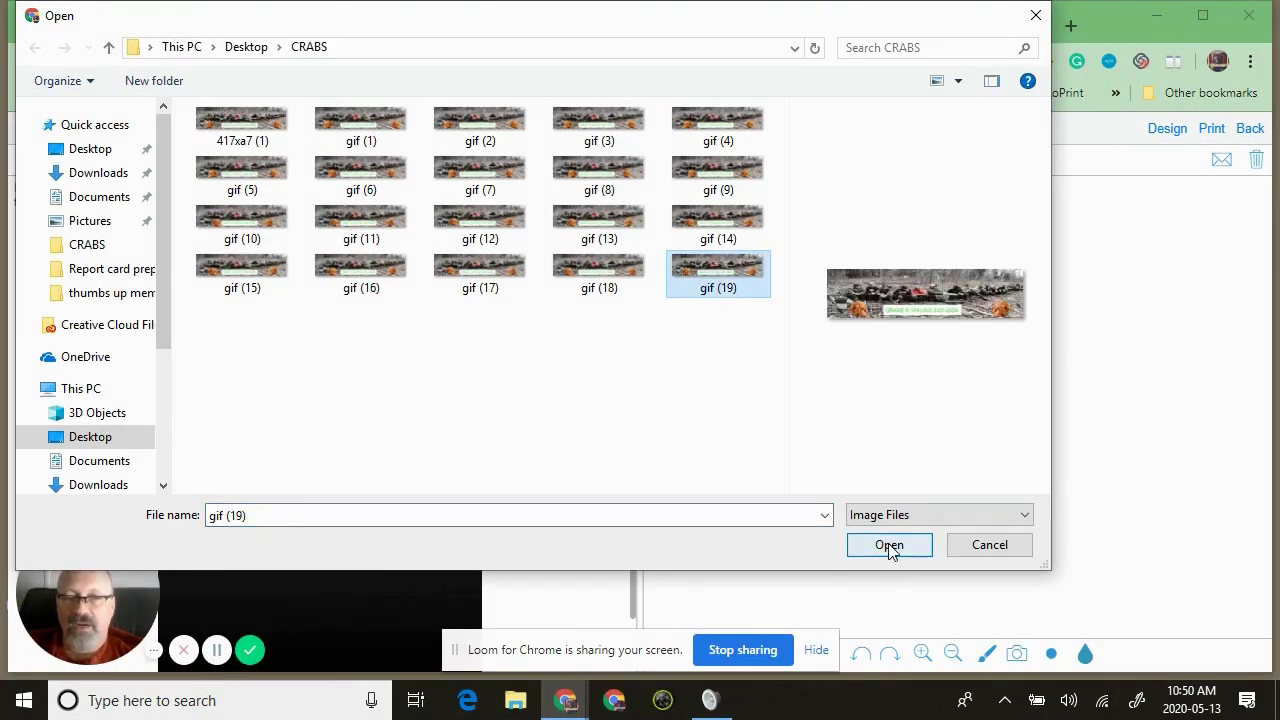
{"action": "left_click", "coordinate": [889, 544]}
{"action": "mouse_move", "coordinate": [709, 403]}
{"action": "left_mouse_down"}
{"action": "mouse_move", "coordinate": [704, 460]}
{"action": "mouse_move", "coordinate": [743, 404]}
{"action": "mouse_move", "coordinate": [777, 463]}
{"action": "mouse_move", "coordinate": [789, 423]}
{"action": "mouse_move", "coordinate": [822, 466]}
{"action": "left_mouse_up"}
{"action": "left_click_drag", "start_coordinate": [875, 380], "coordinate": [883, 472]}
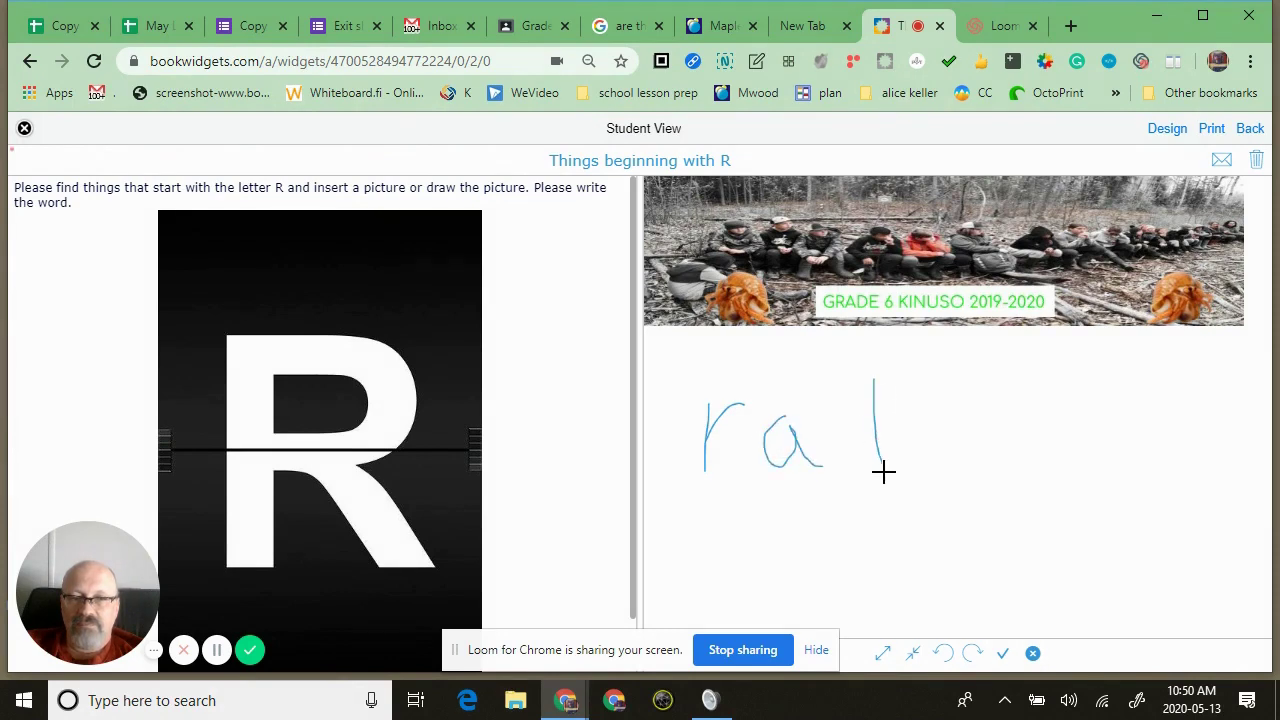
{"action": "left_click_drag", "start_coordinate": [843, 420], "coordinate": [935, 420]}
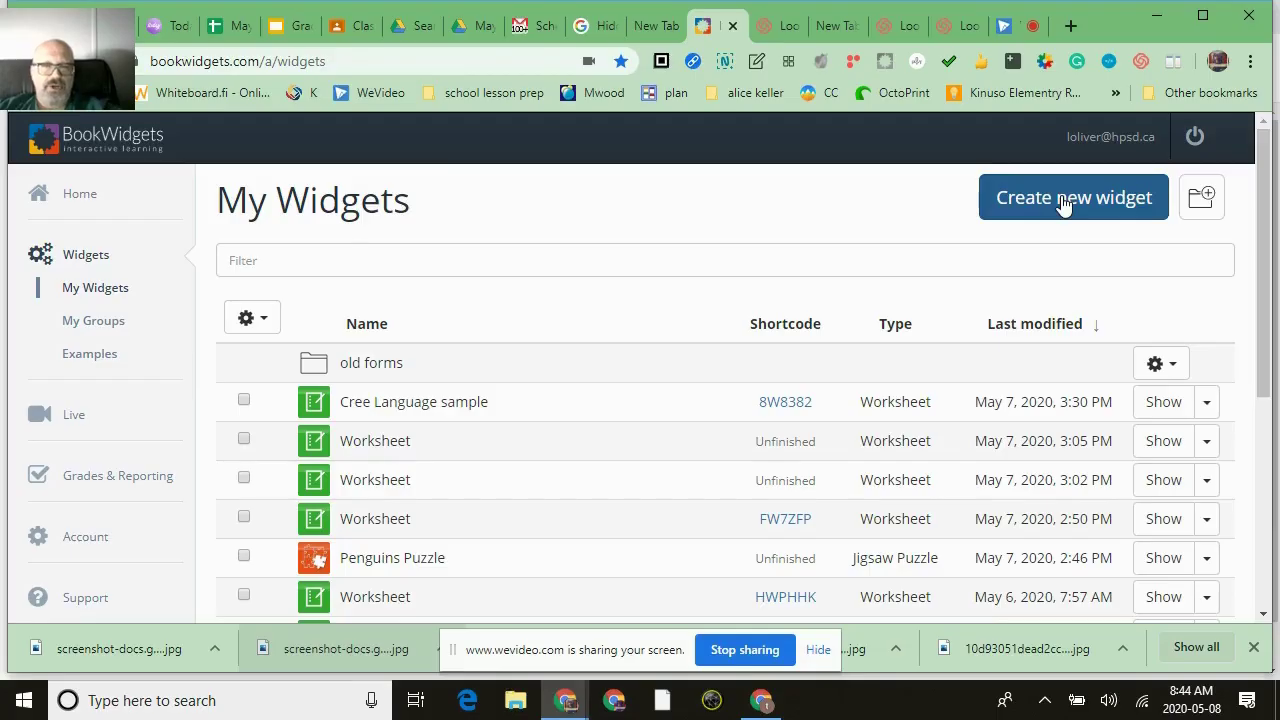
Create a new Jigsaw Puzzle widget named "Animals and flight"
{"action": "left_click", "coordinate": [1066, 201]}
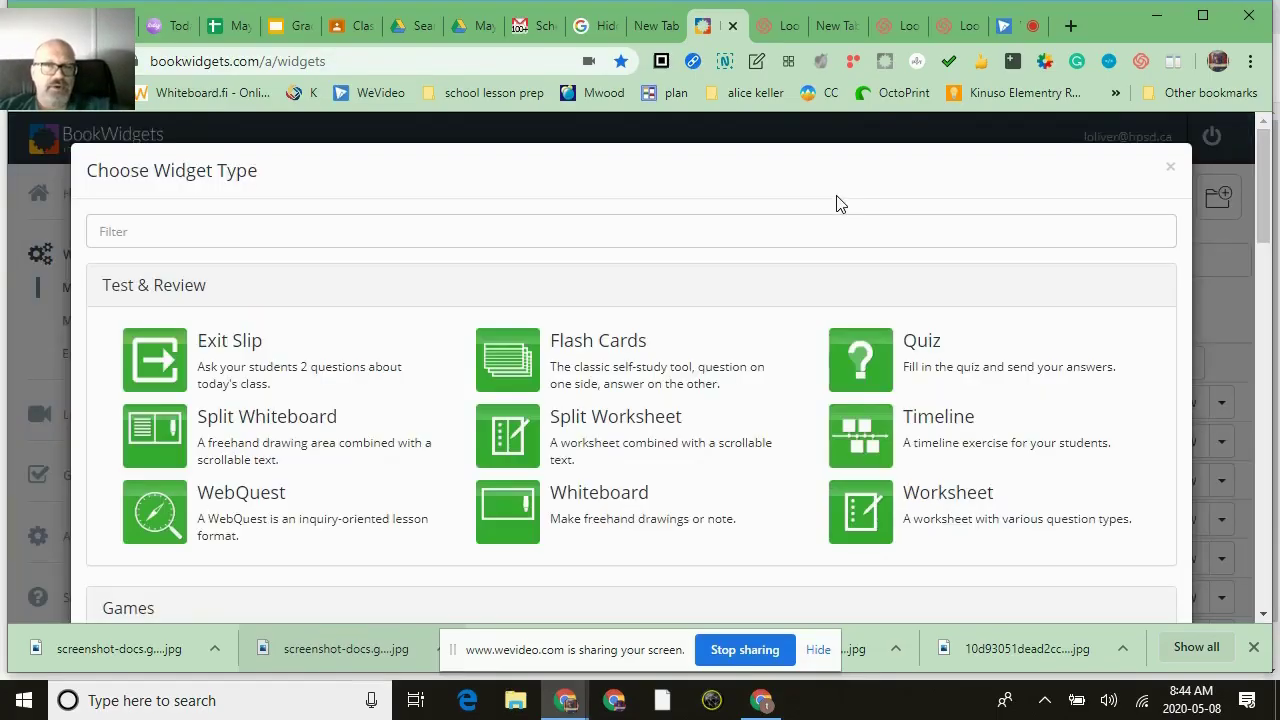
{"action": "scroll", "coordinate": [688, 338], "scroll_direction": "down", "scroll_amount": 2}
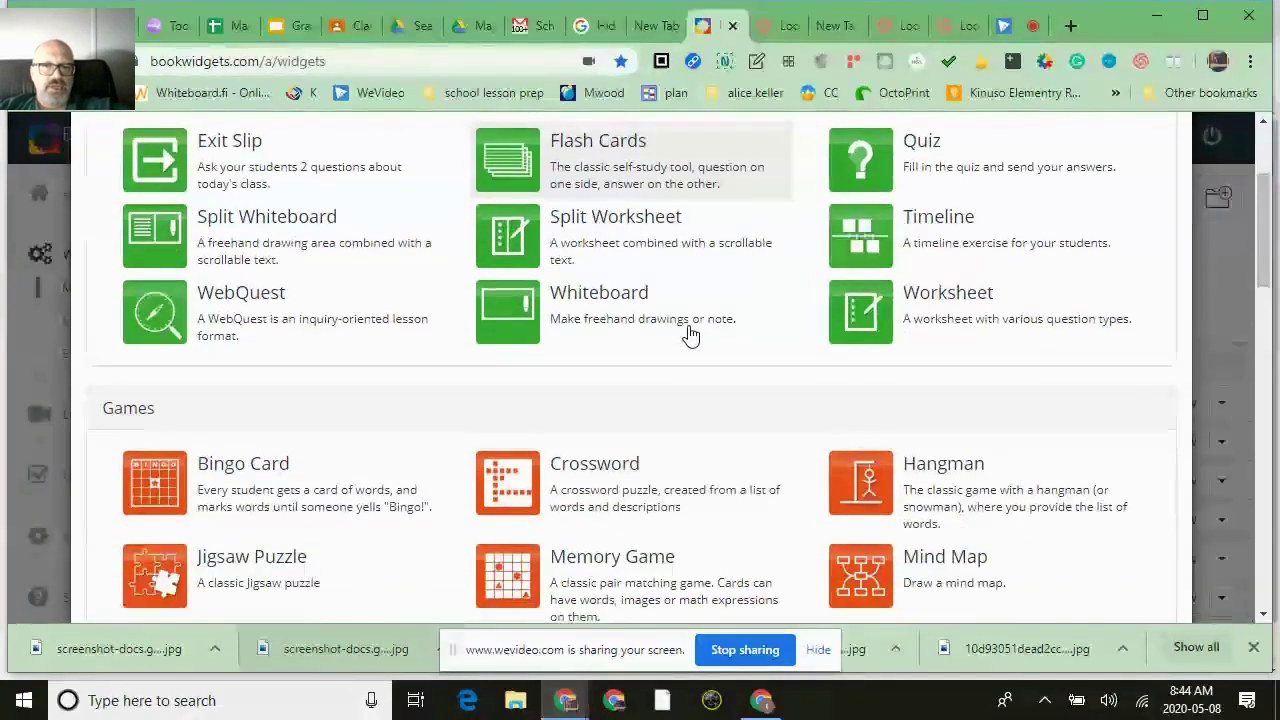
{"action": "scroll", "coordinate": [688, 338], "scroll_direction": "down", "scroll_amount": 2}
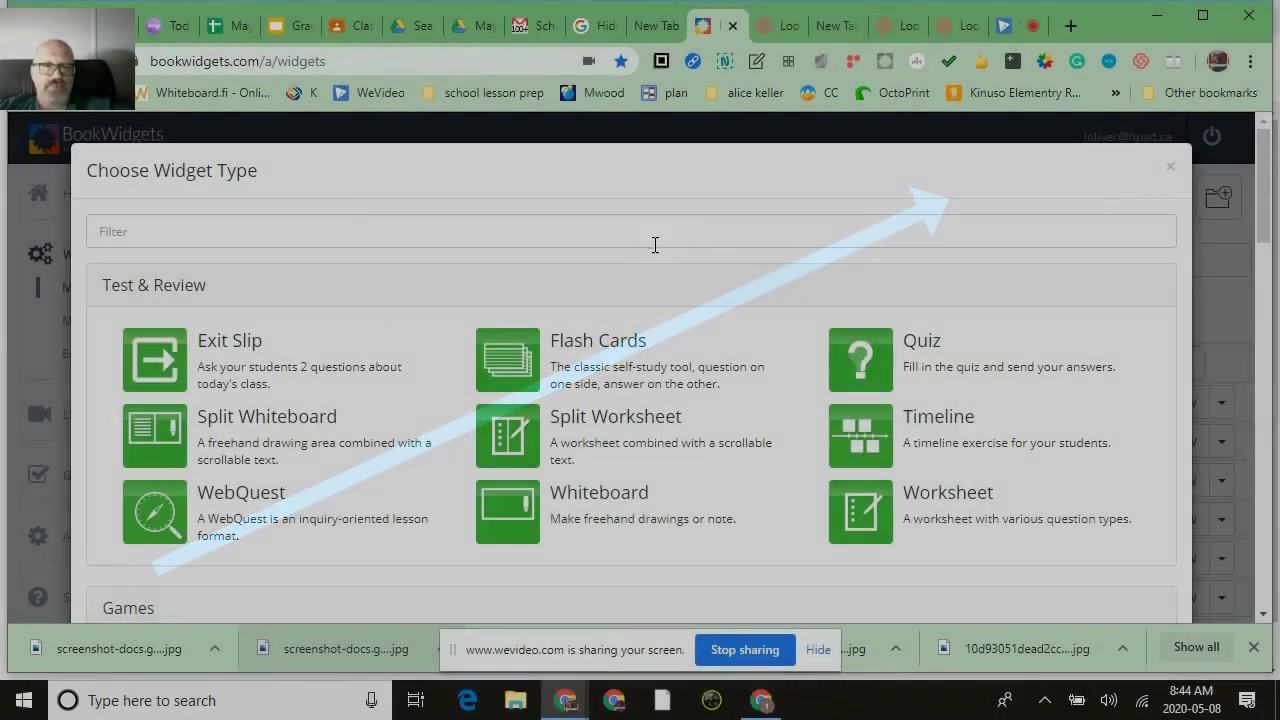
{"action": "scroll", "coordinate": [677, 305], "scroll_direction": "down", "scroll_amount": 2}
{"action": "scroll", "coordinate": [677, 305], "scroll_direction": "down", "scroll_amount": 2}
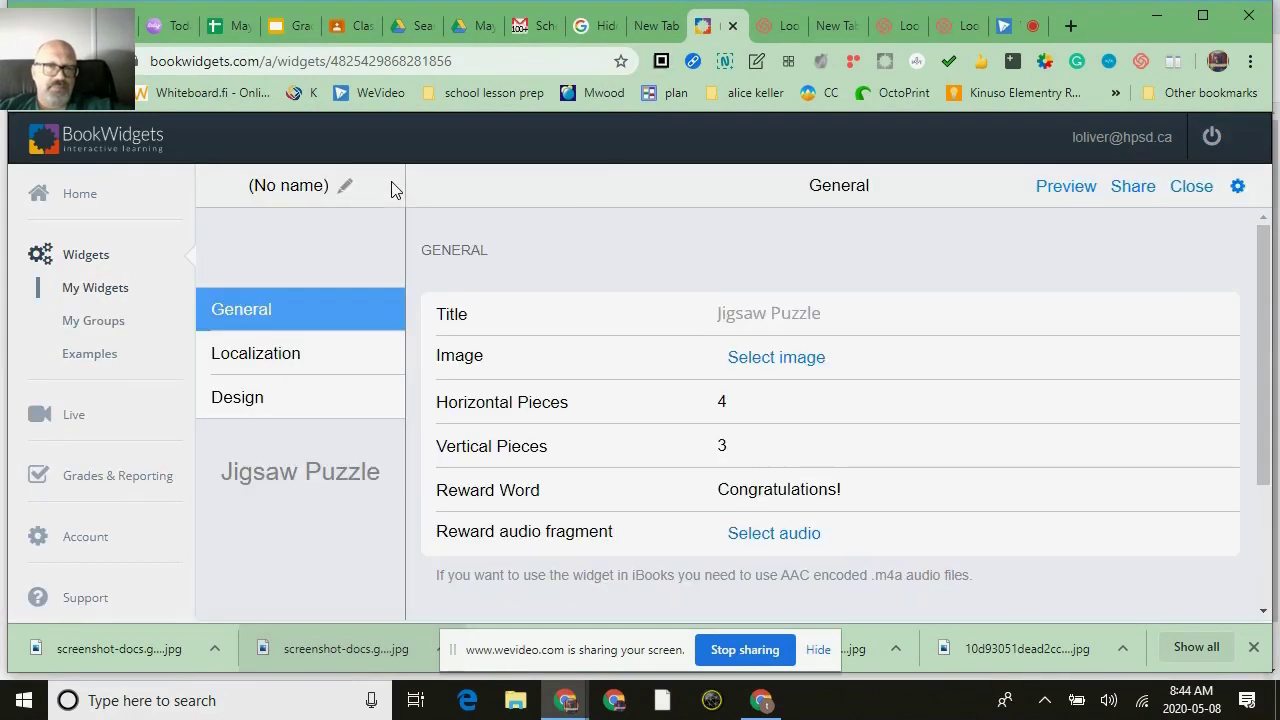
{"action": "left_click", "coordinate": [292, 185]}
{"action": "type", "text": "Animals and flight"}
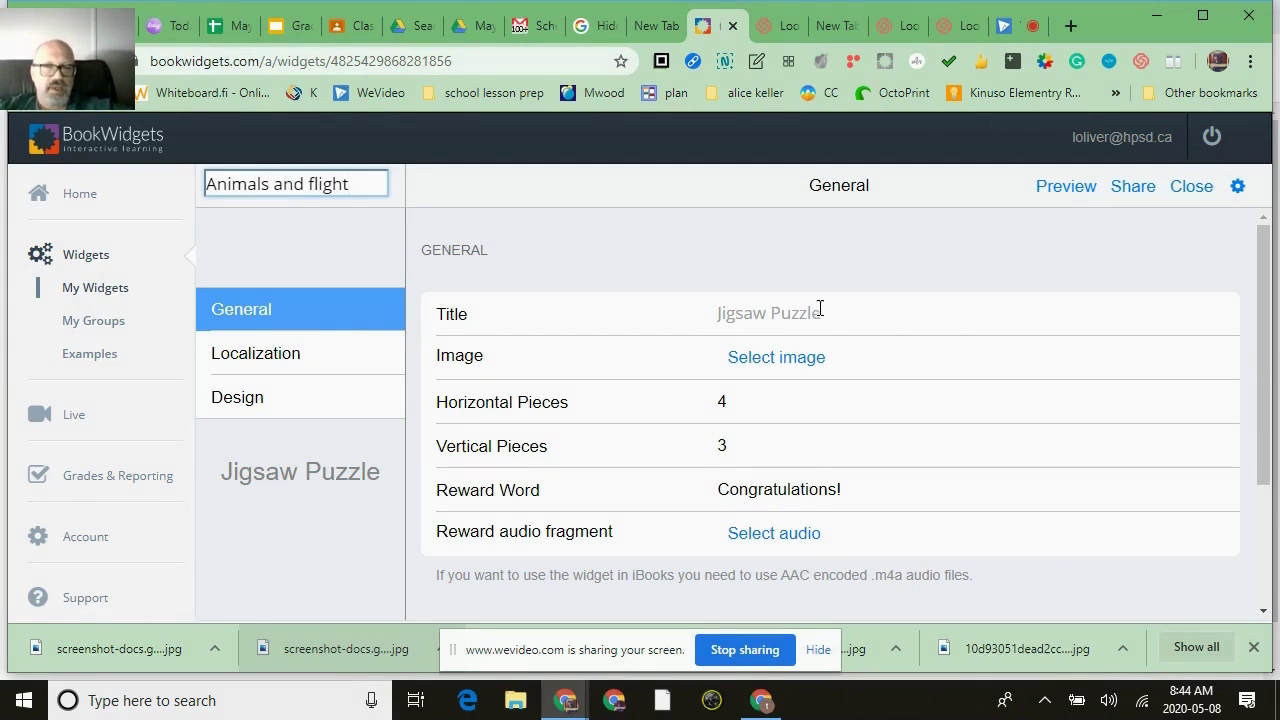
{"action": "left_click", "coordinate": [754, 315]}
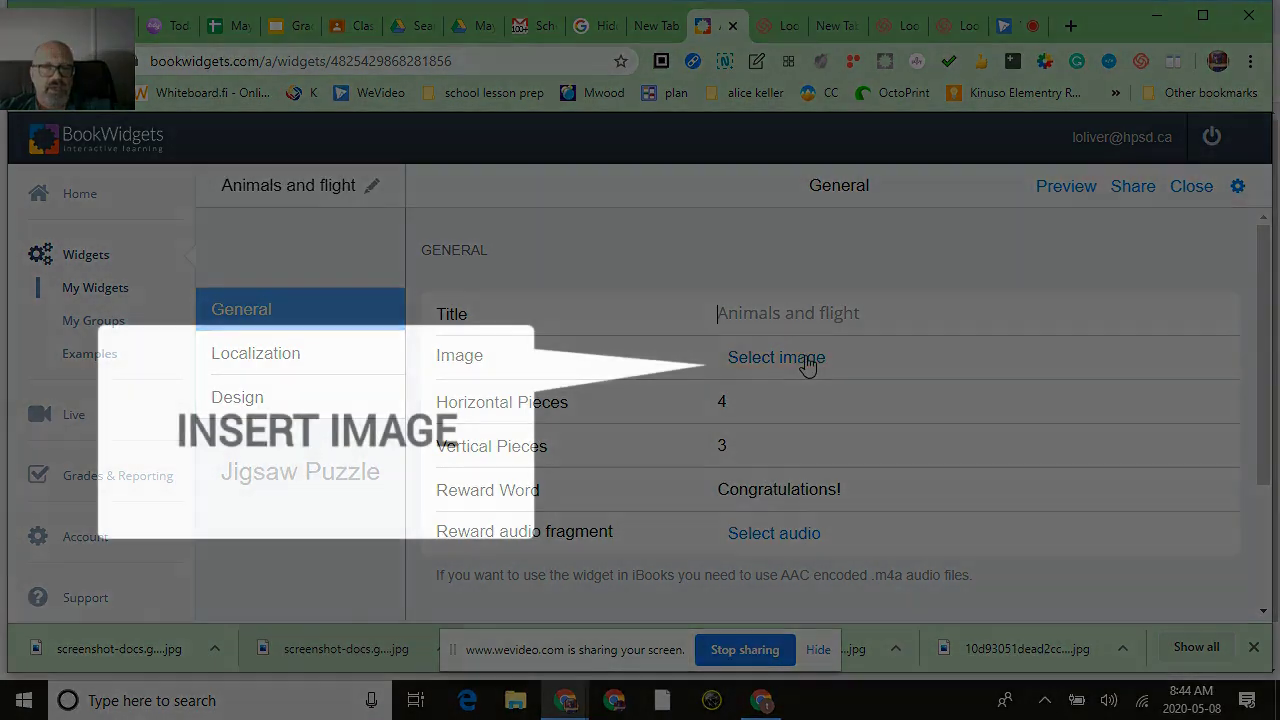
Search online images for "flying animals" and use the flock of gulls against a blue sky as the puzzle image
{"action": "left_click", "coordinate": [800, 358]}
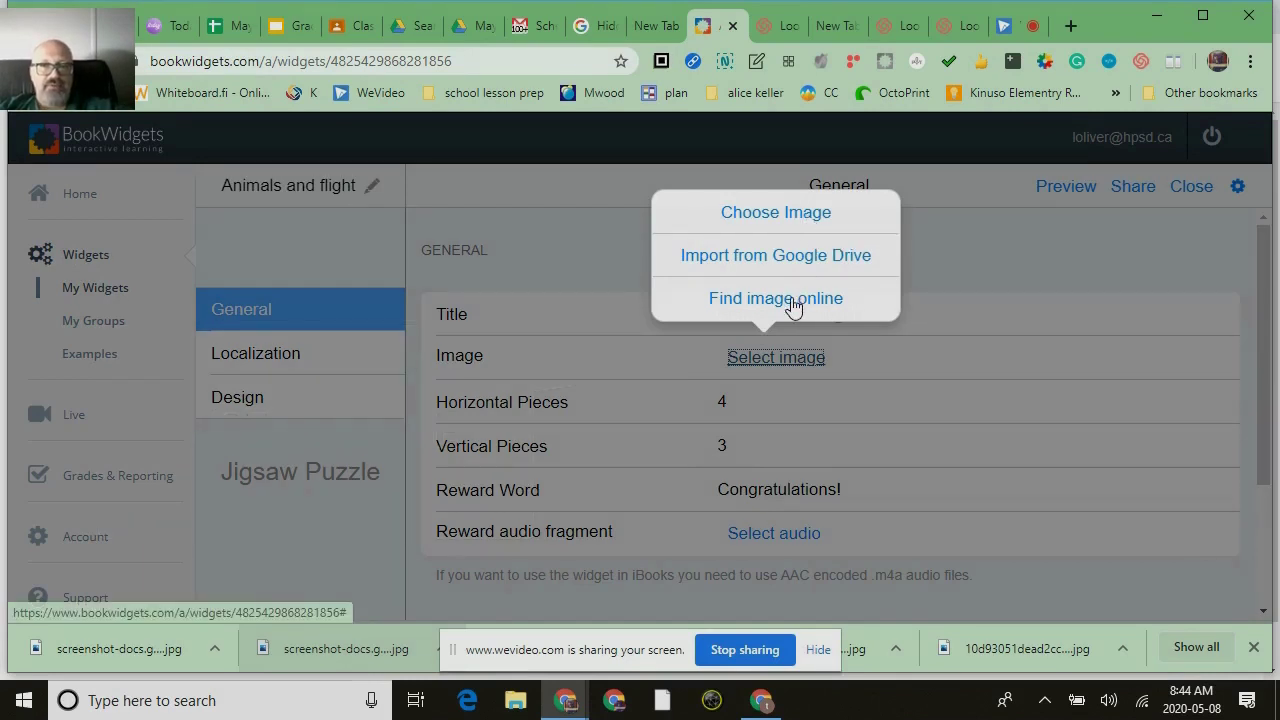
{"action": "left_click", "coordinate": [793, 300]}
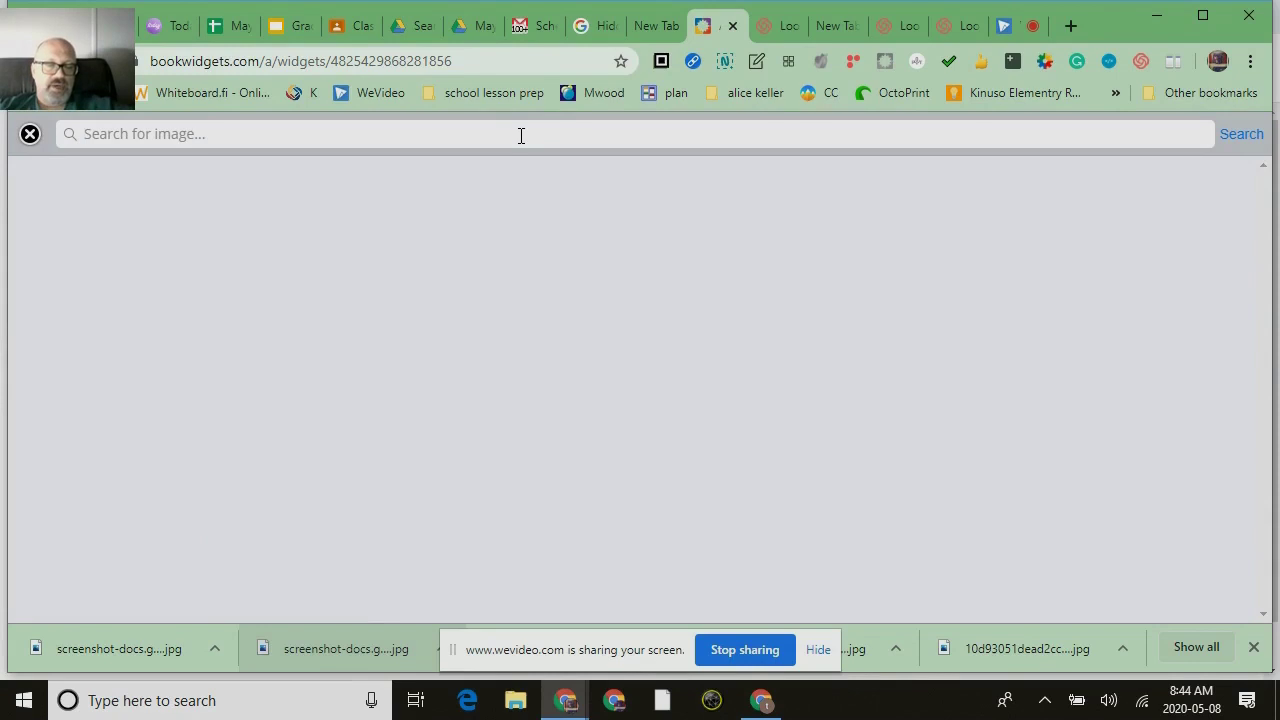
{"action": "type", "text": "fl"}
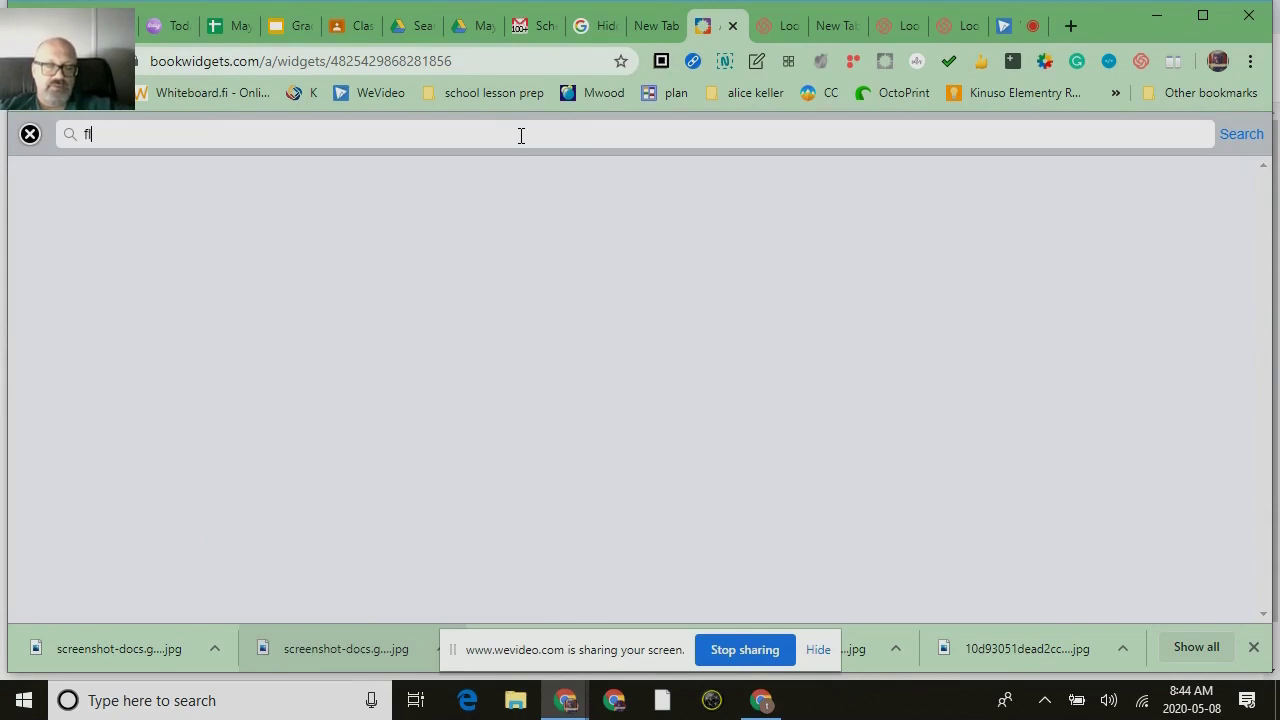
{"action": "type", "text": "ying animals"}
{"action": "key", "text": "Return"}
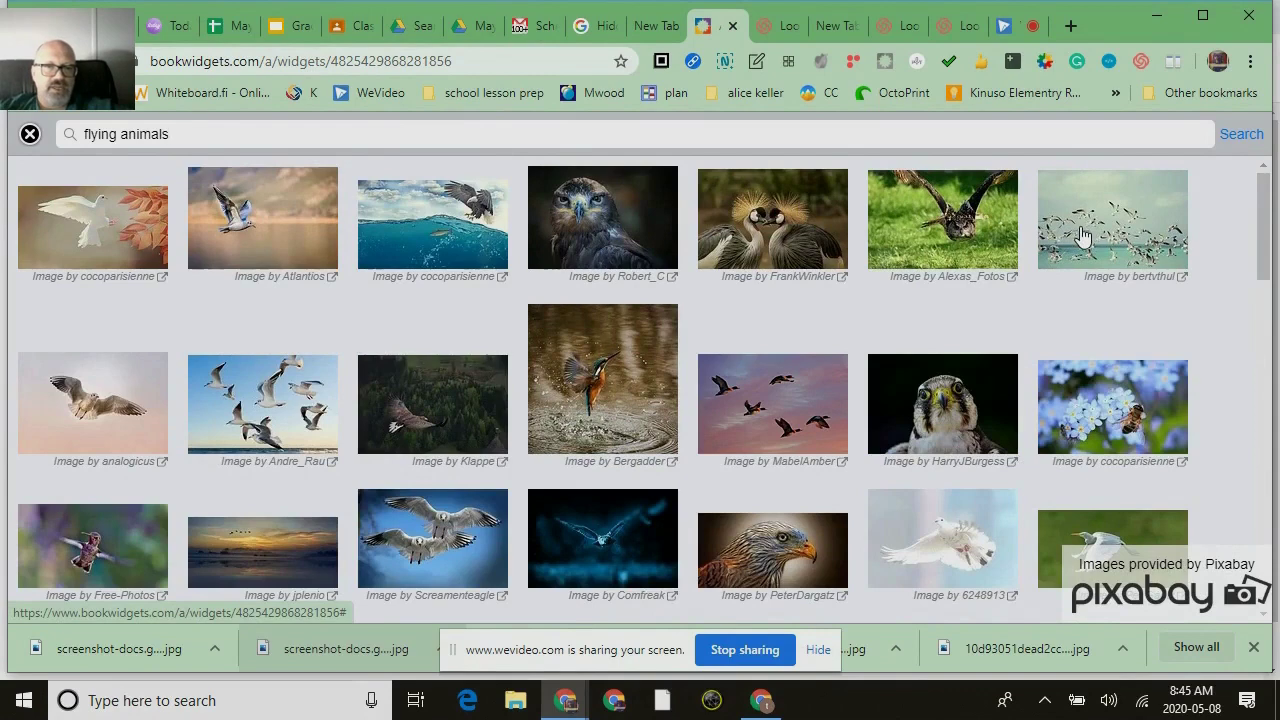
{"action": "left_click", "coordinate": [276, 418]}
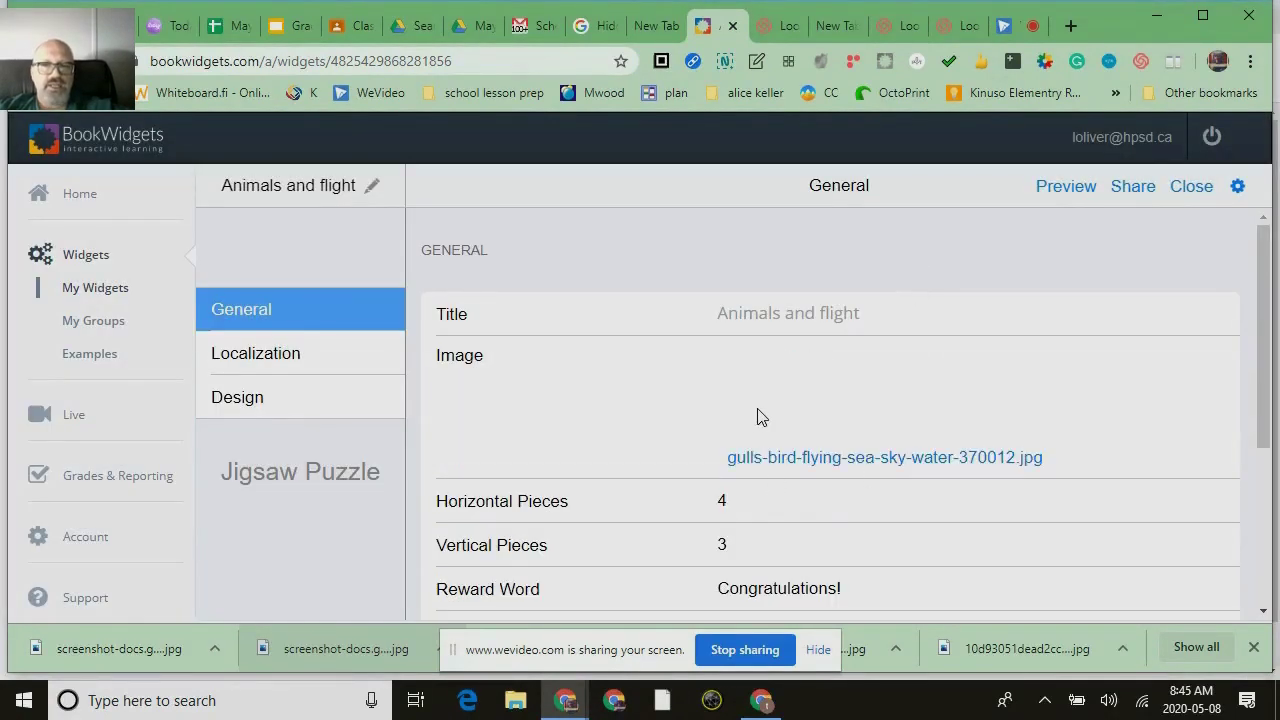
Set the puzzle to 8 horizontal and 5 vertical pieces and open its student preview
{"action": "scroll", "coordinate": [837, 440], "scroll_direction": "down", "scroll_amount": 2}
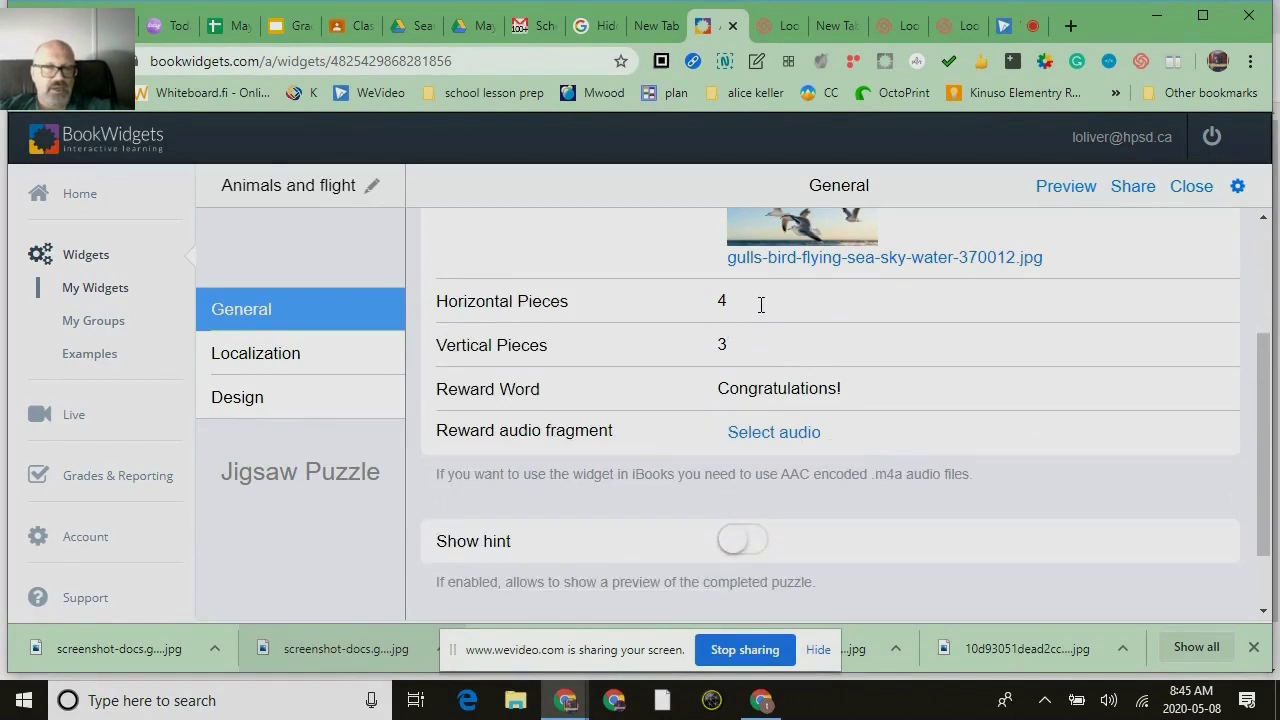
{"action": "left_click_drag", "start_coordinate": [763, 304], "coordinate": [675, 311]}
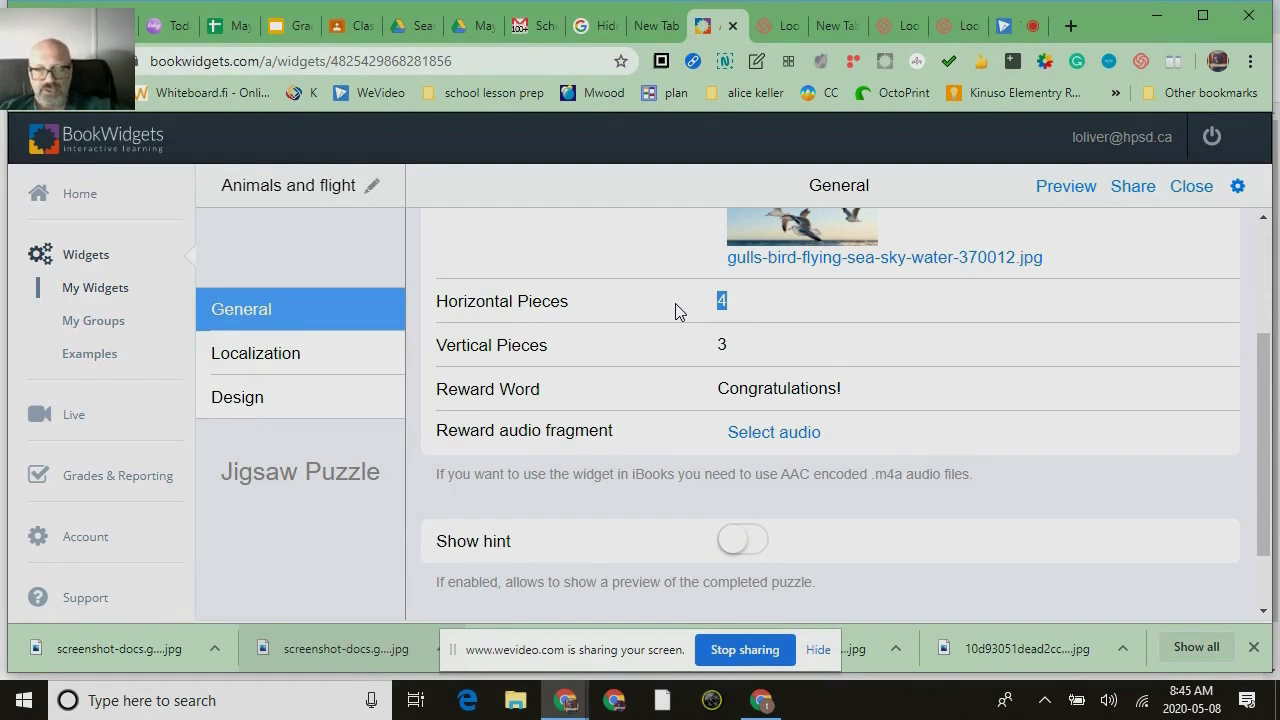
{"action": "type", "text": "8"}
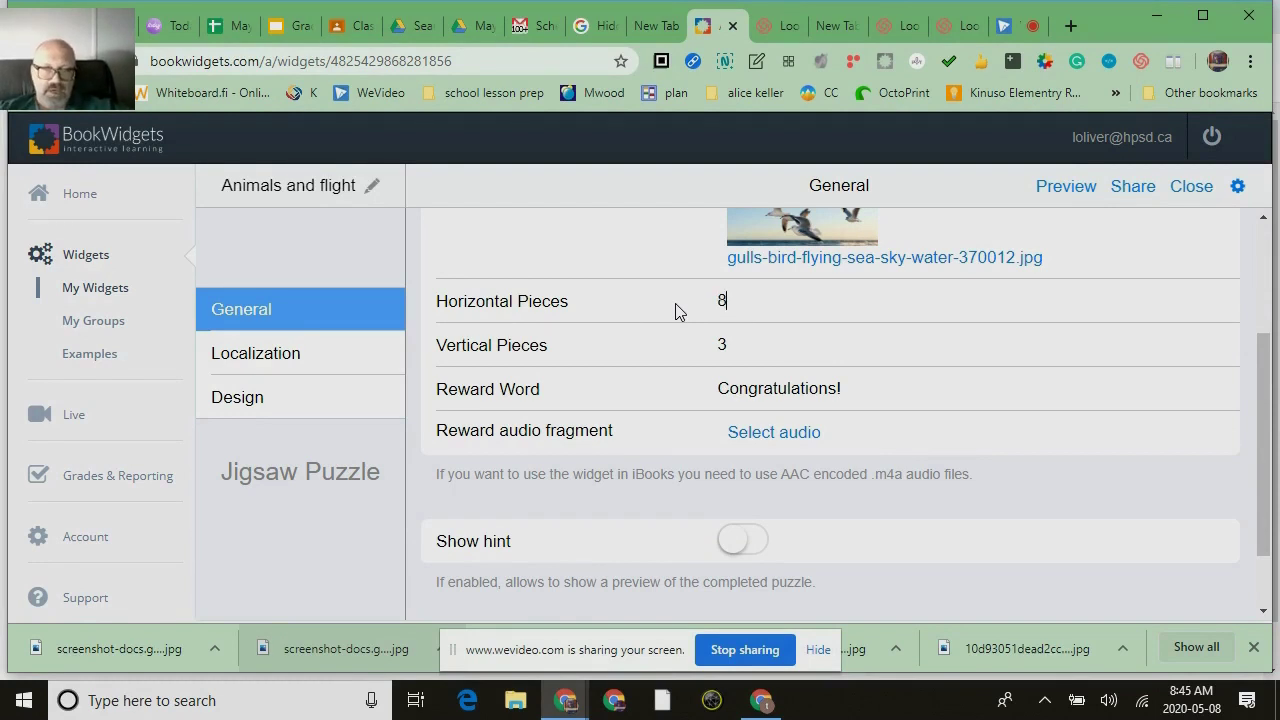
{"action": "left_click_drag", "start_coordinate": [724, 344], "coordinate": [712, 350]}
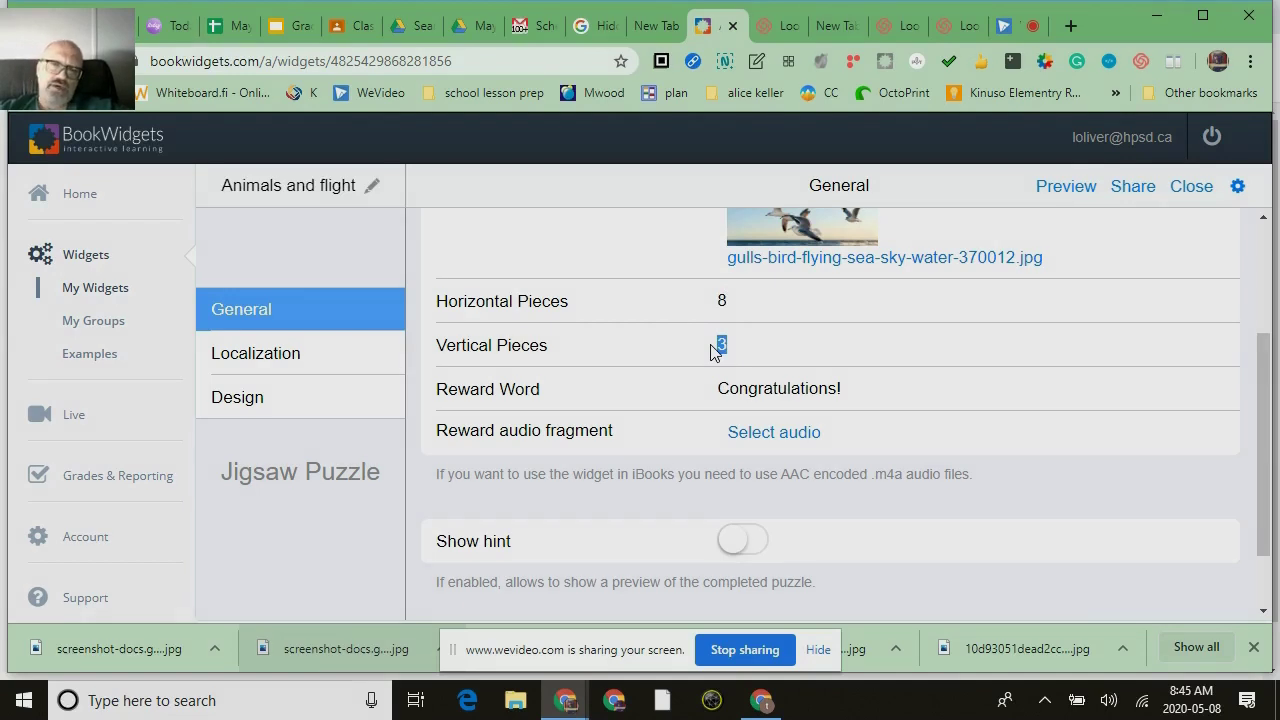
{"action": "type", "text": "5"}
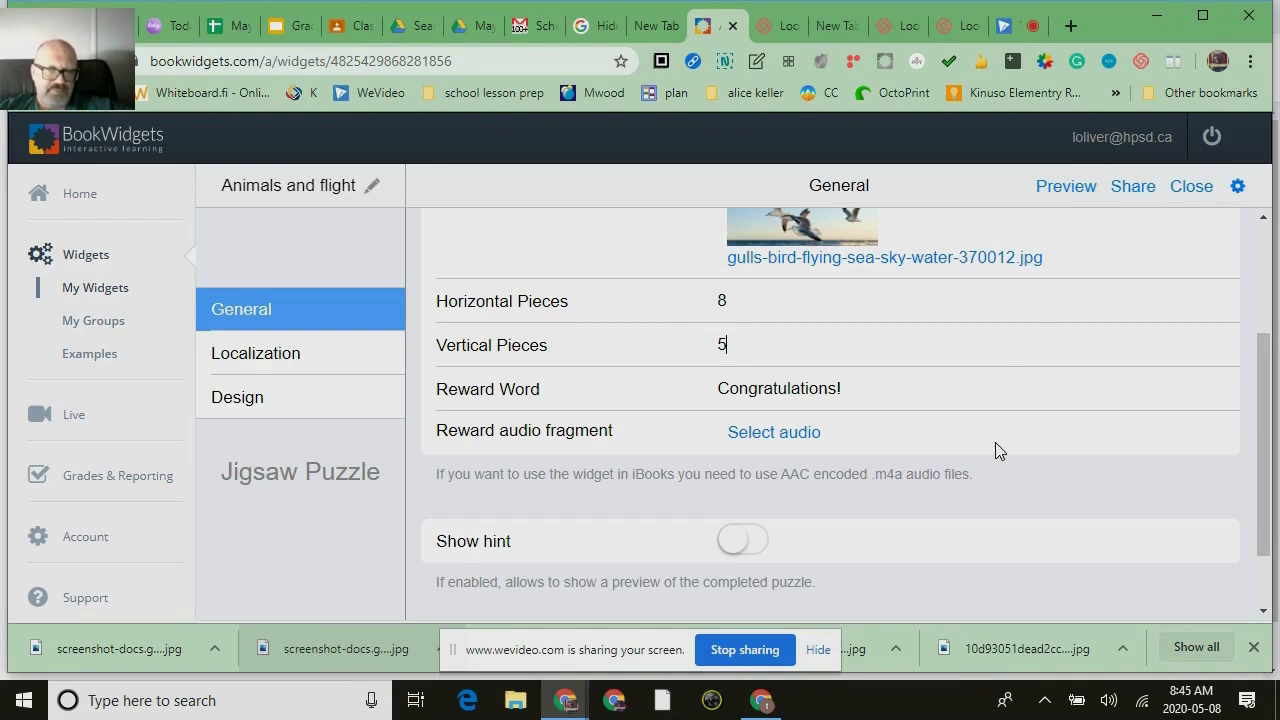
{"action": "scroll", "coordinate": [886, 371], "scroll_direction": "up", "scroll_amount": 2}
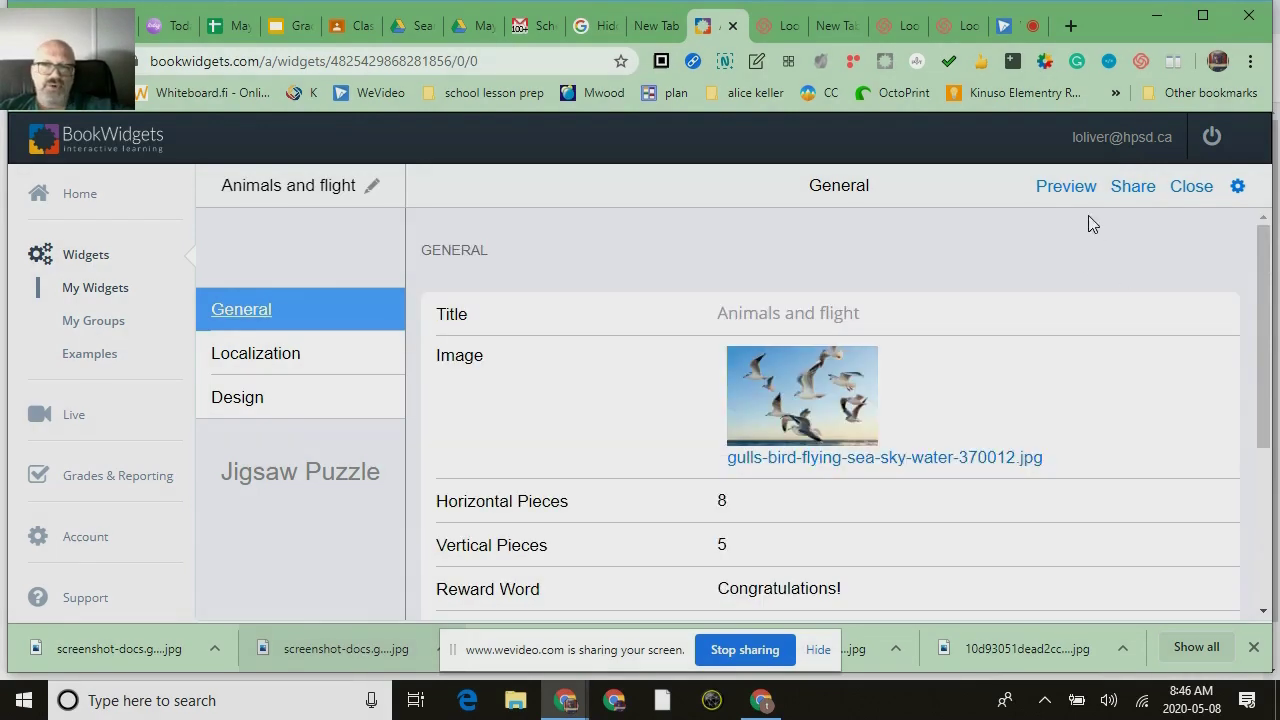
{"action": "left_click", "coordinate": [1066, 186]}
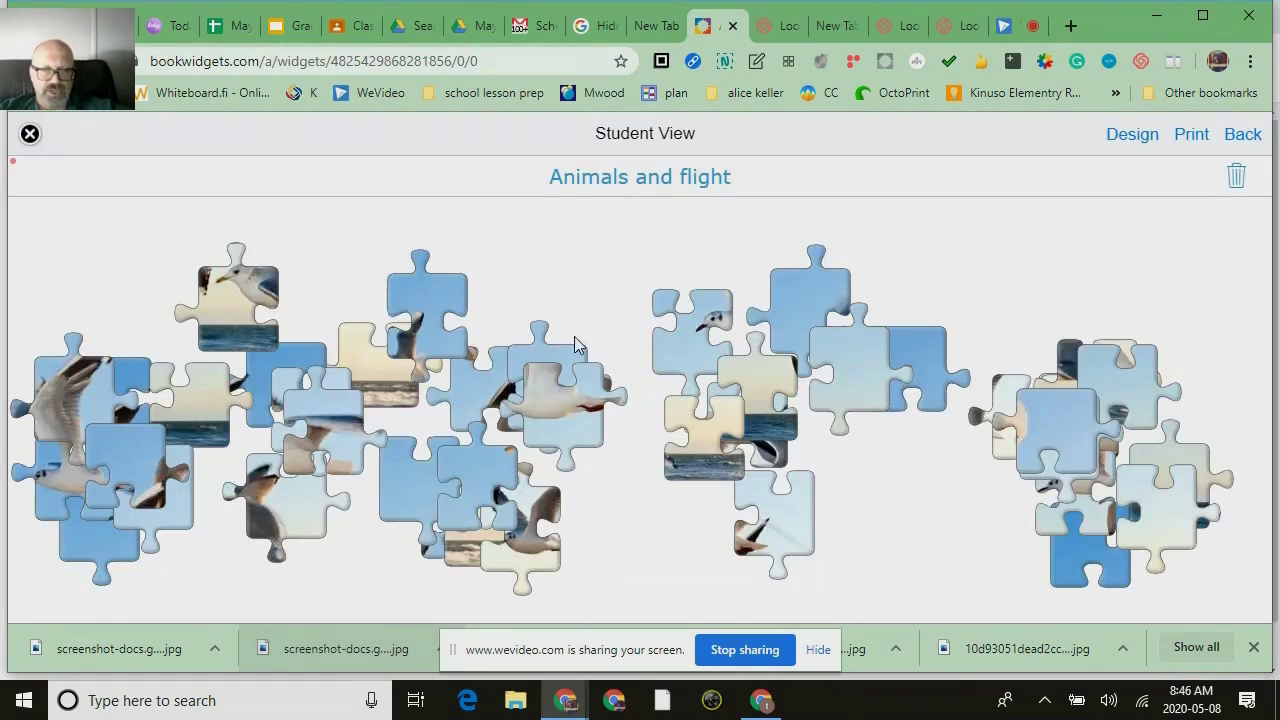
Try moving one puzzle piece in the student preview, and close the preview
{"action": "left_click_drag", "start_coordinate": [688, 340], "coordinate": [655, 322]}
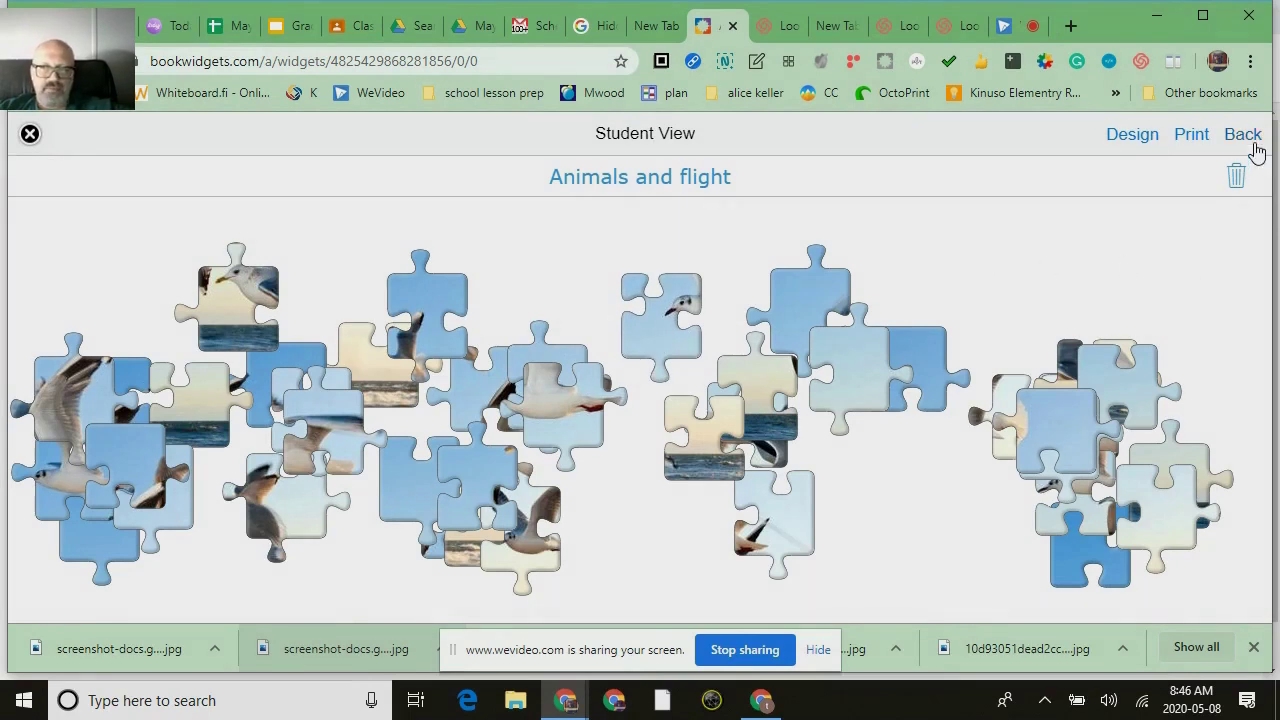
{"action": "left_click", "coordinate": [30, 134]}
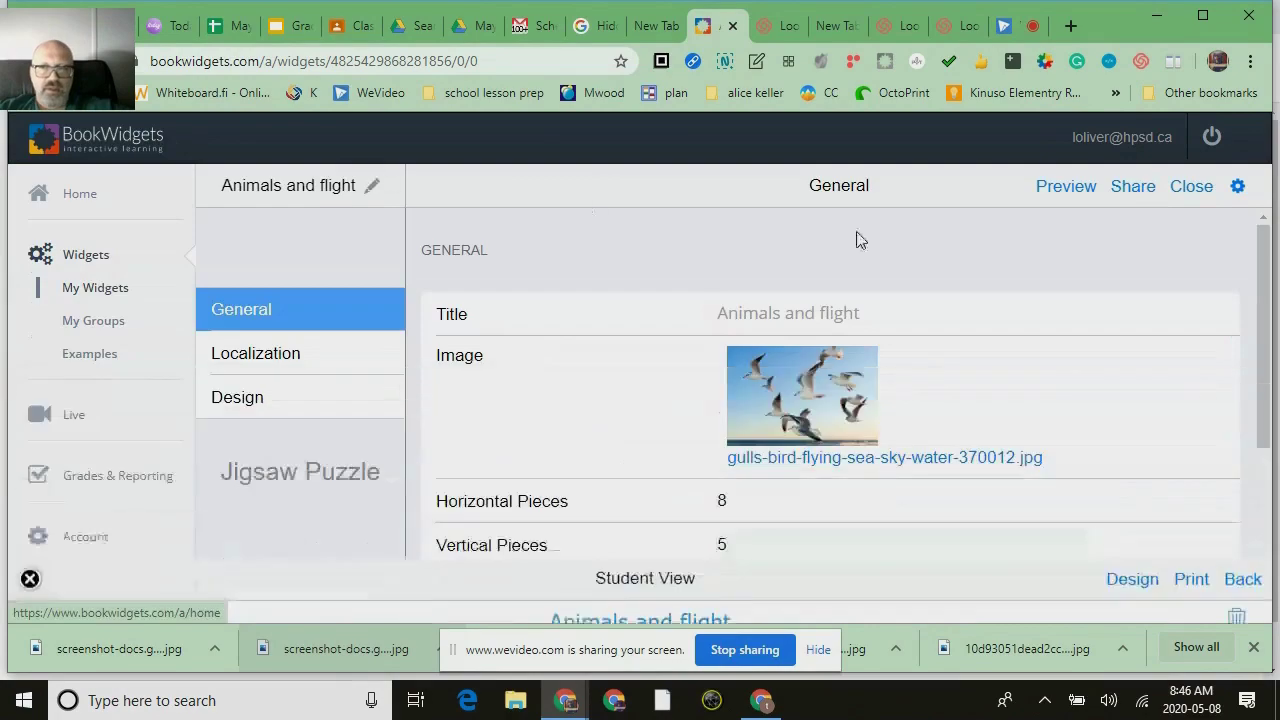
Share the "Animals and flight" puzzle as a draft to the Google Classroom course "Grade 6 Kinuso 2019-2020" without a due date
{"action": "left_click", "coordinate": [1134, 190]}
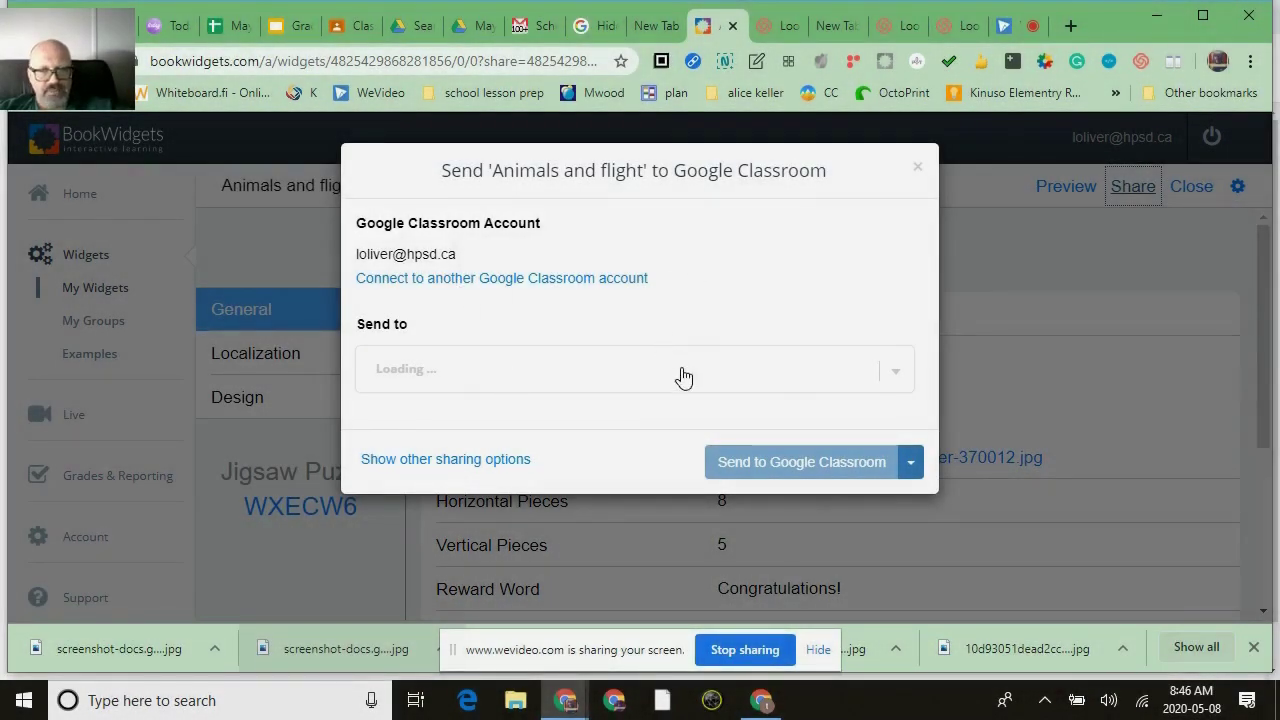
{"action": "left_click", "coordinate": [820, 382]}
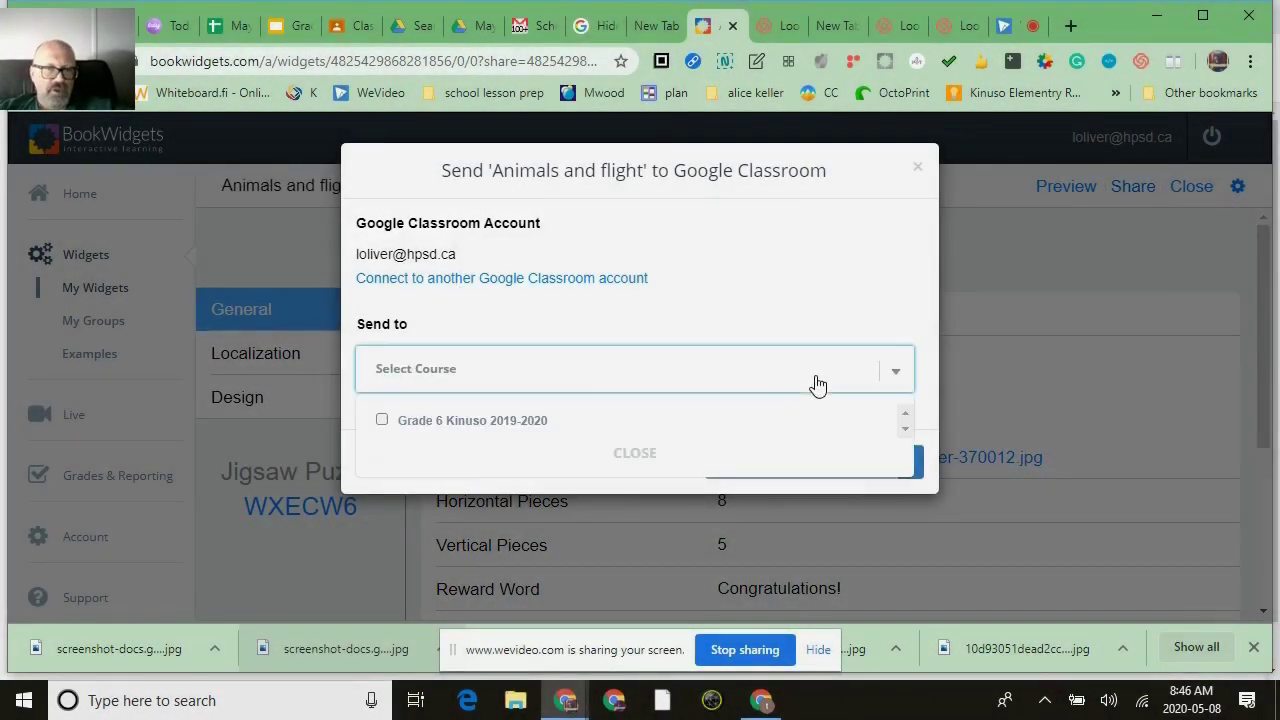
{"action": "left_click", "coordinate": [465, 423]}
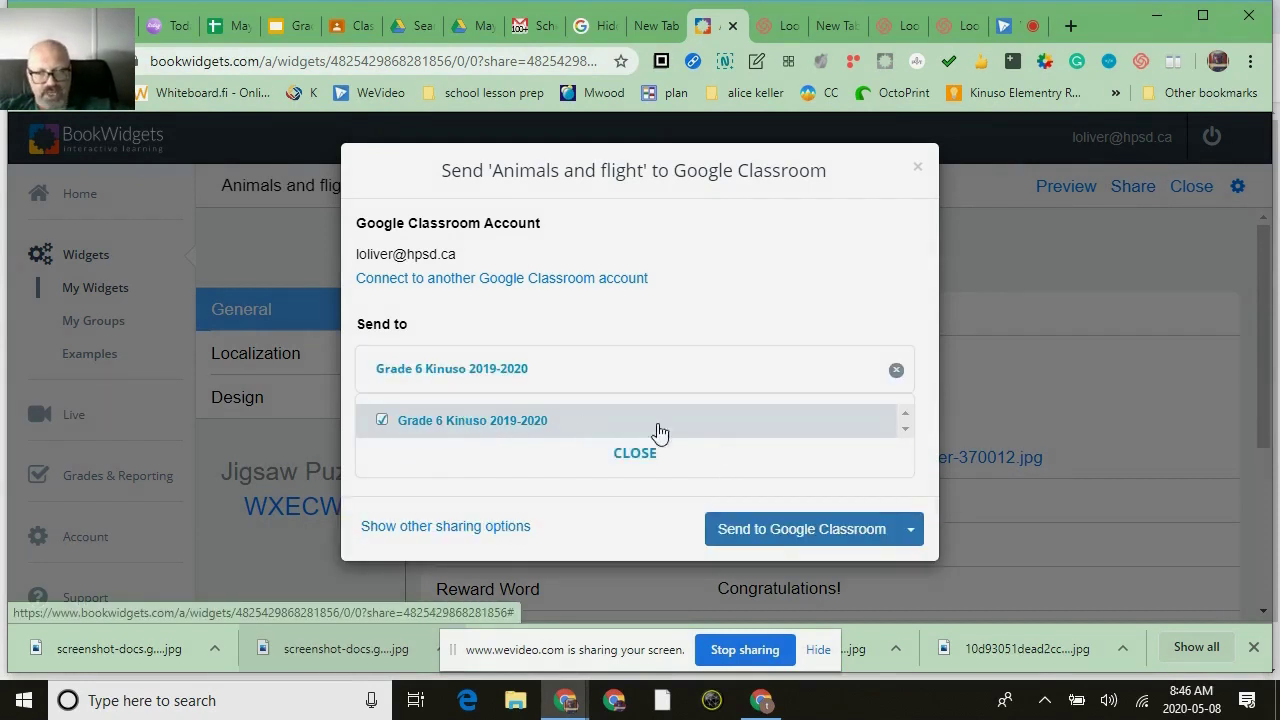
{"action": "left_click", "coordinate": [920, 535]}
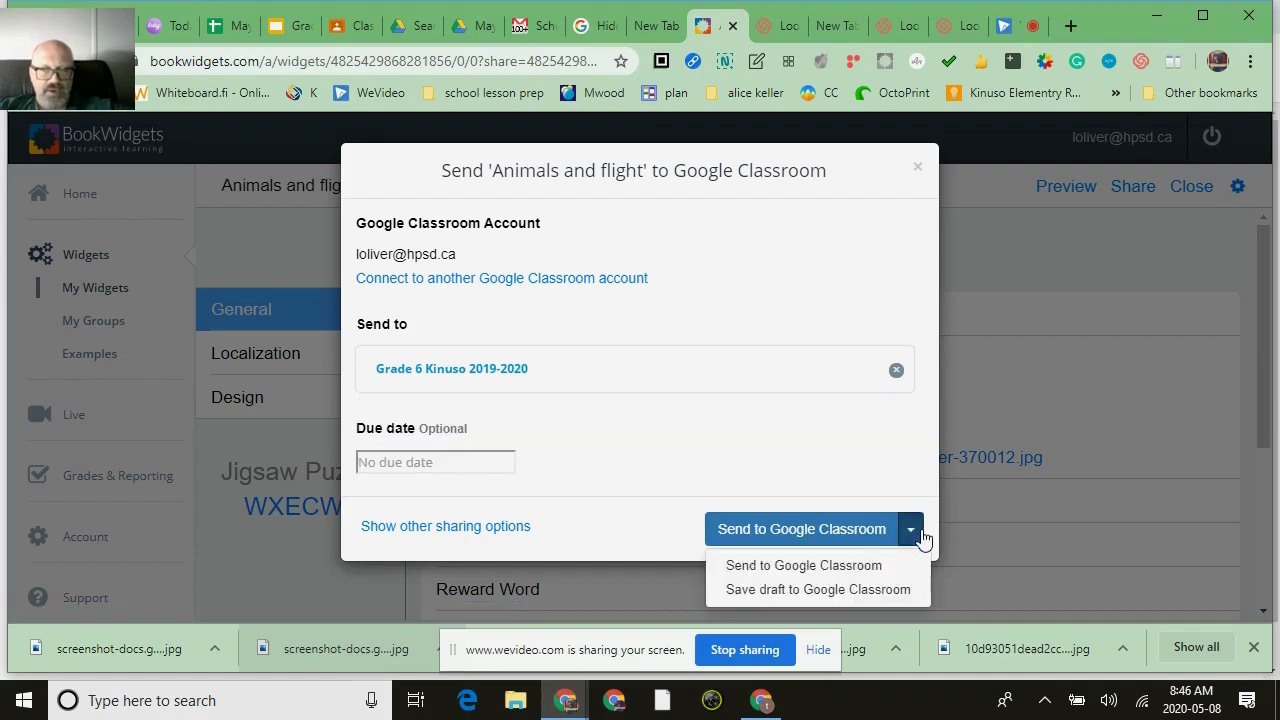
{"action": "left_click", "coordinate": [812, 592]}
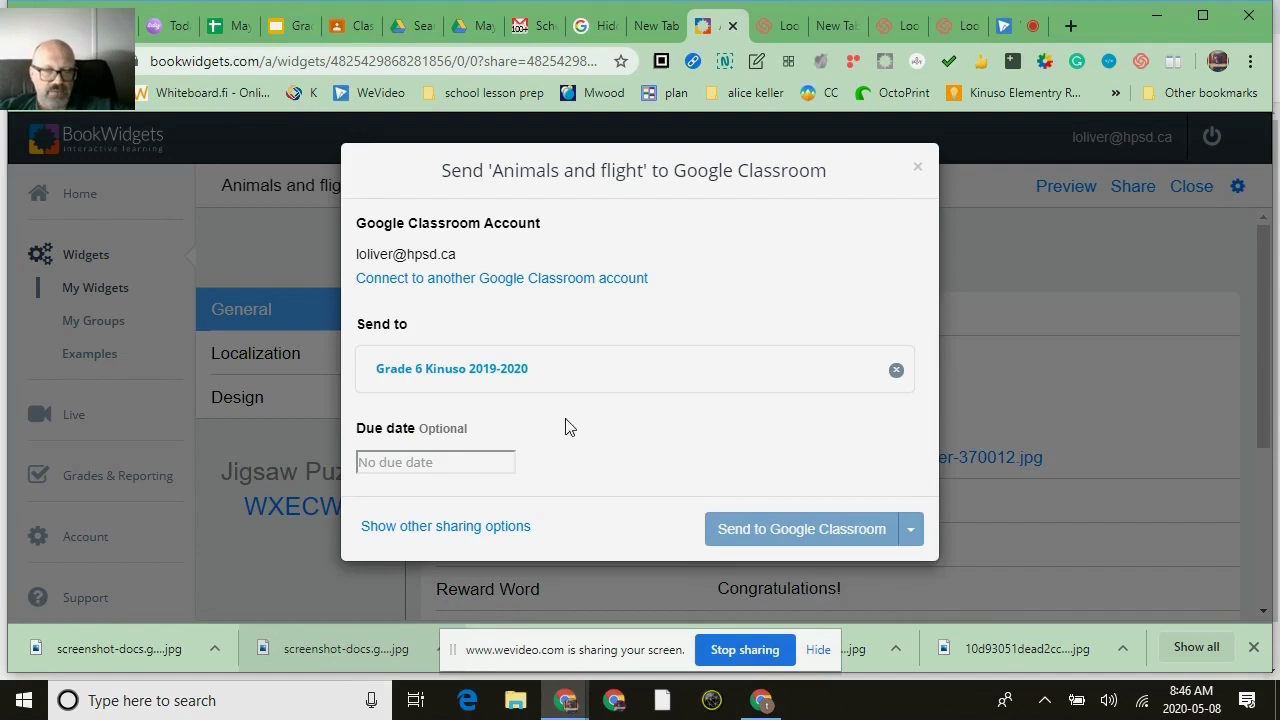
{"action": "left_click", "coordinate": [440, 462]}
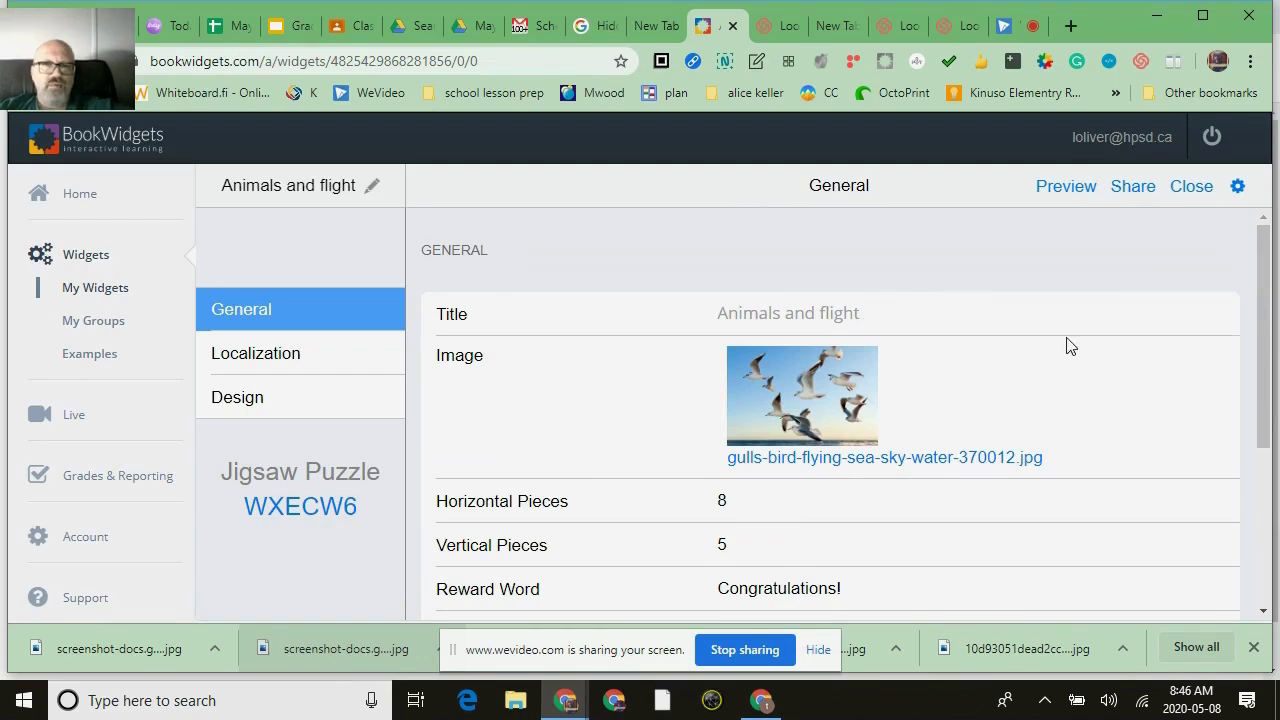
Switch to Google Classroom and open the "Animals and flight" draft assignment for editing
{"action": "left_click", "coordinate": [351, 30]}
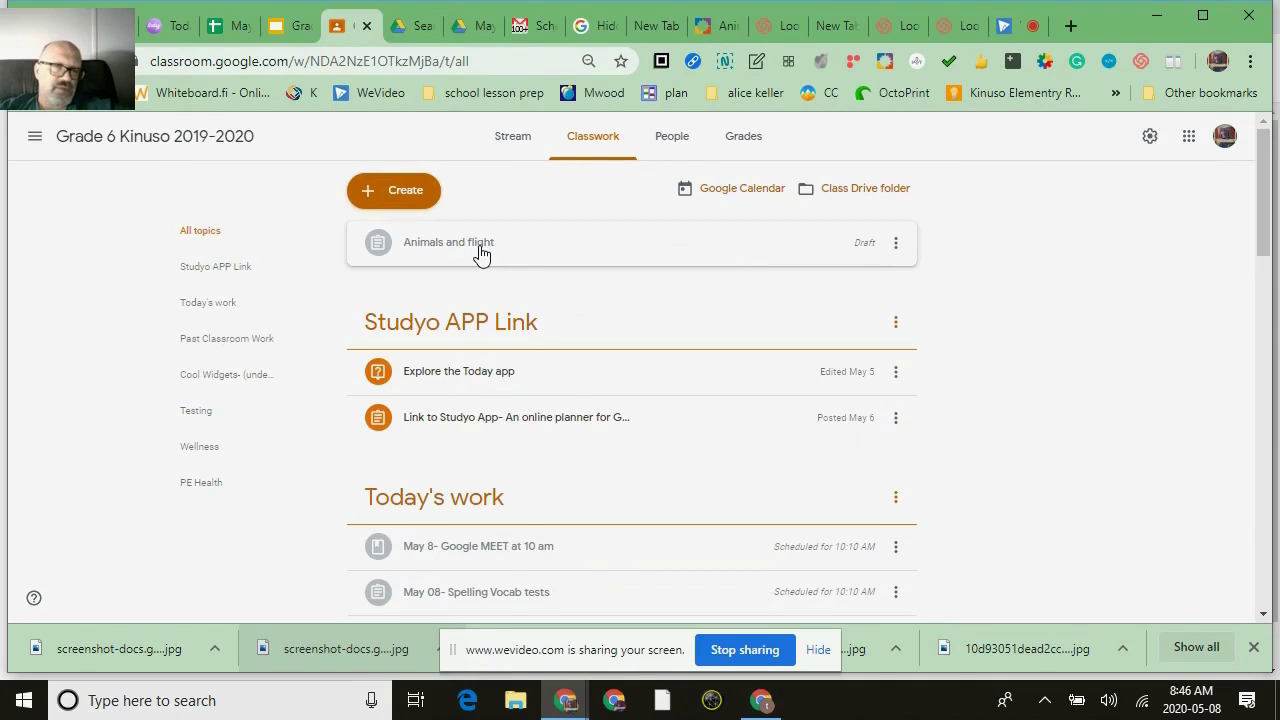
{"action": "left_click", "coordinate": [758, 260]}
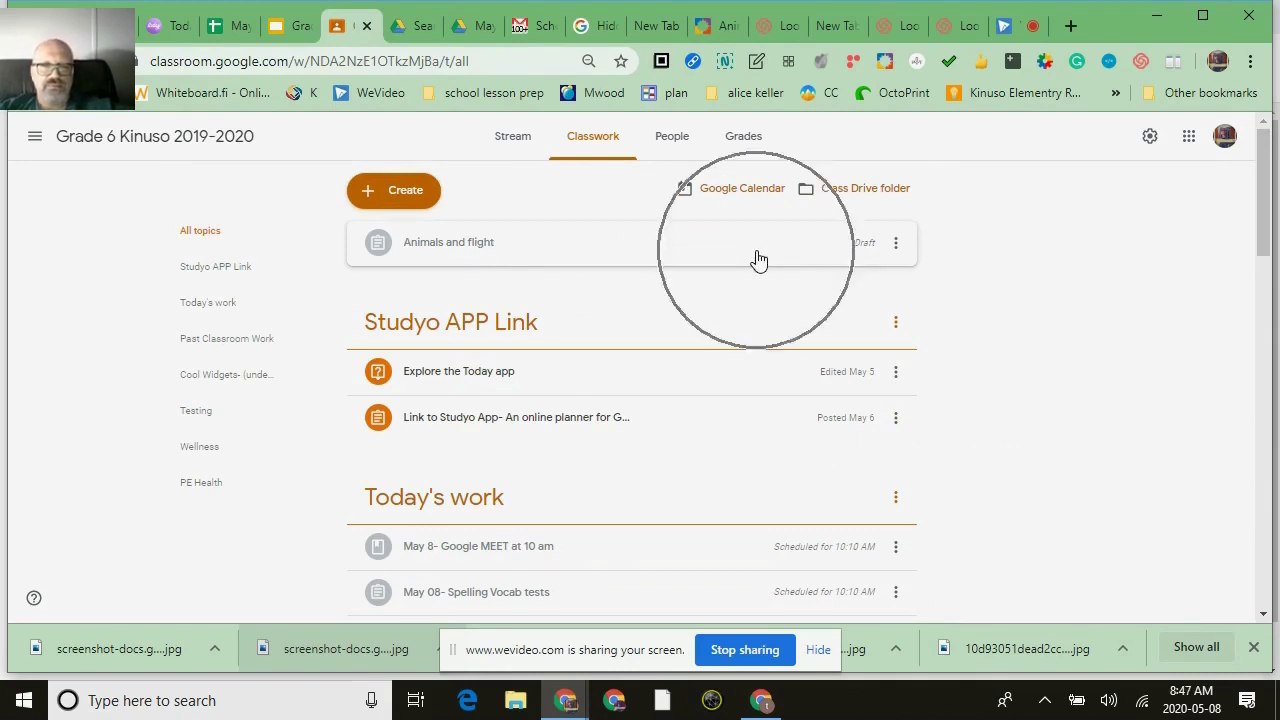
{"action": "left_click", "coordinate": [900, 250]}
{"action": "left_click", "coordinate": [843, 277]}
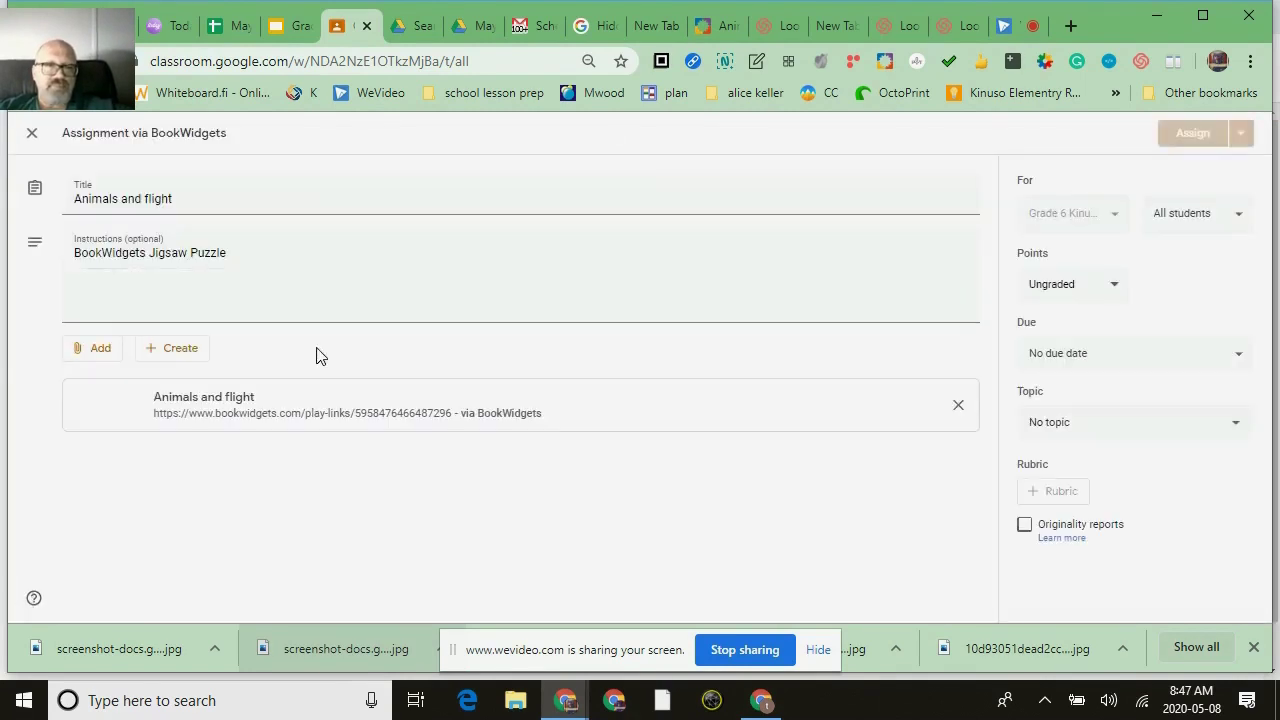
Replace the assignment title with "May 8th Guess what next week's theme is? Solve the puzzel!"
{"action": "left_click_drag", "start_coordinate": [186, 200], "coordinate": [56, 208]}
{"action": "type", "text": "May 8th"}
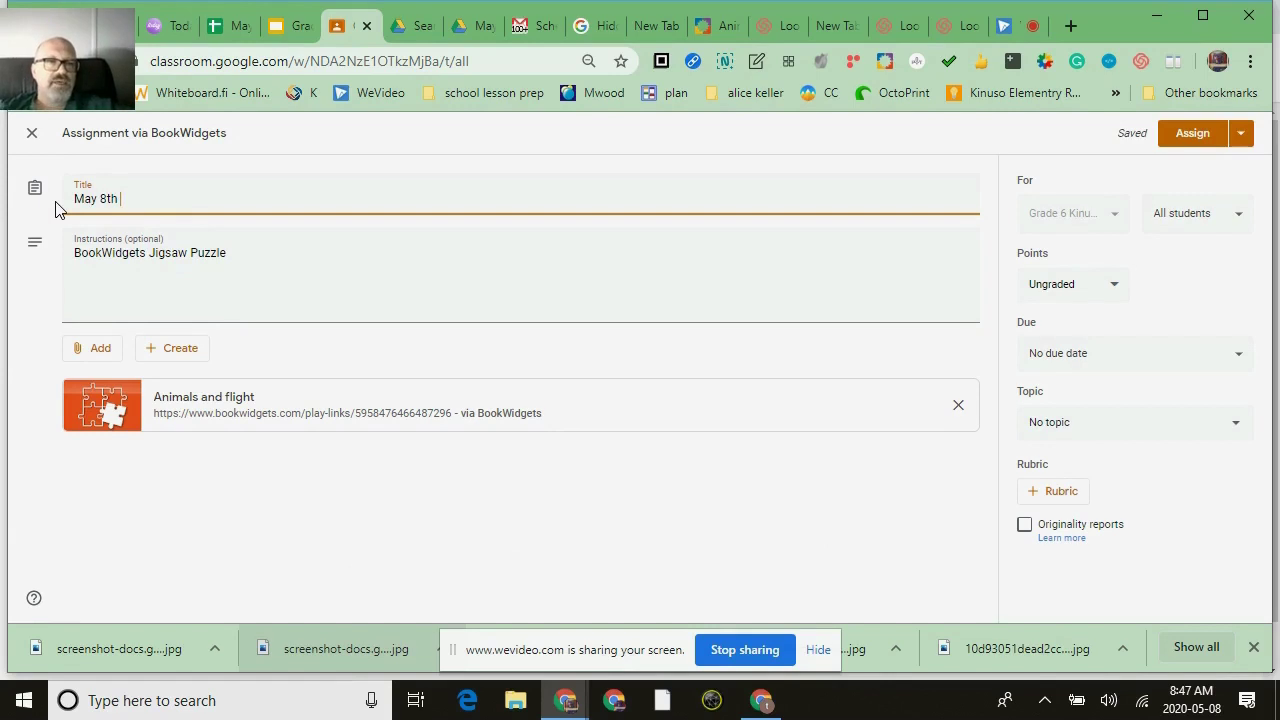
{"action": "type", "text": "G"}
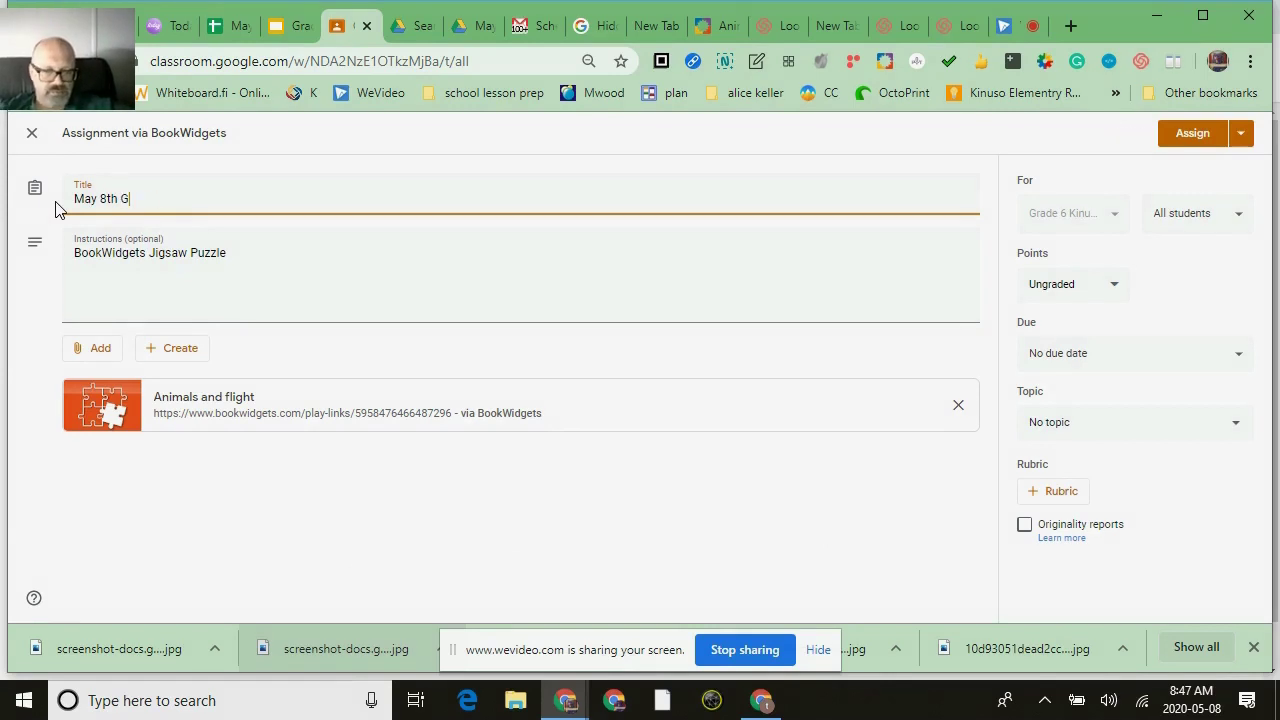
{"action": "type", "text": "uess what nes"}
{"action": "key", "text": "BackSpace"}
{"action": "type", "text": "xt weeks"}
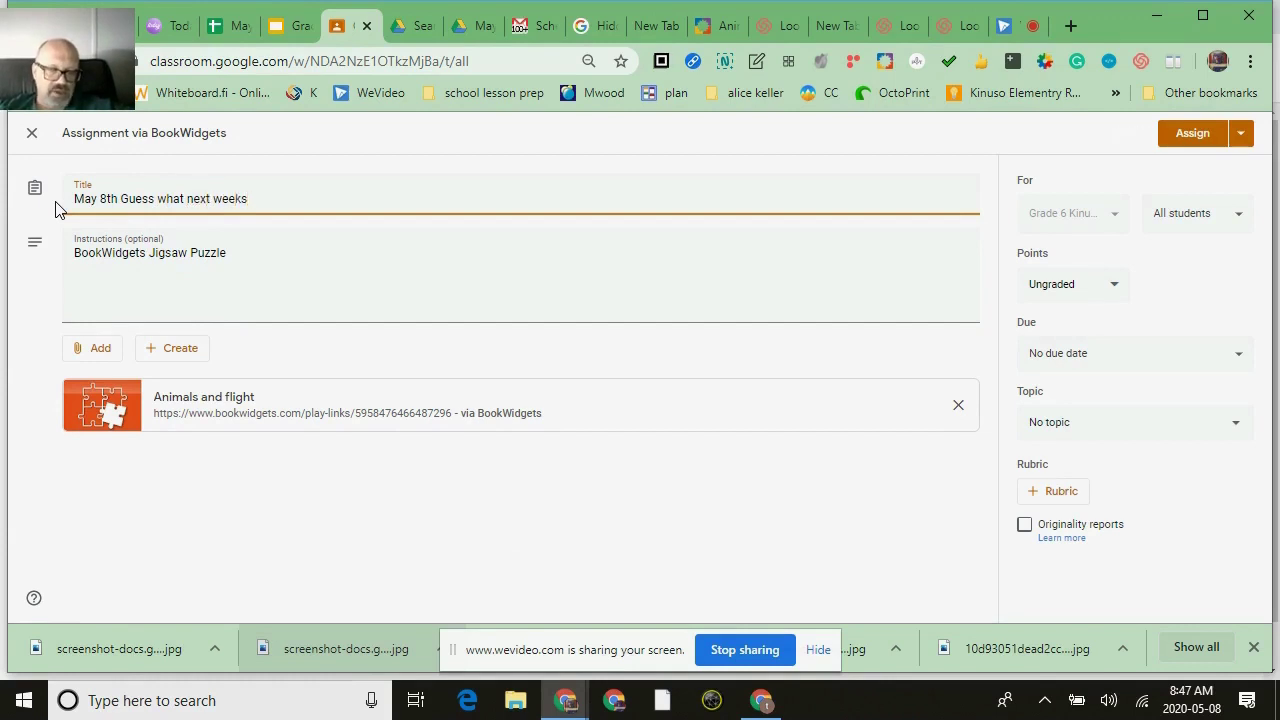
{"action": "key", "text": "BackSpace"}
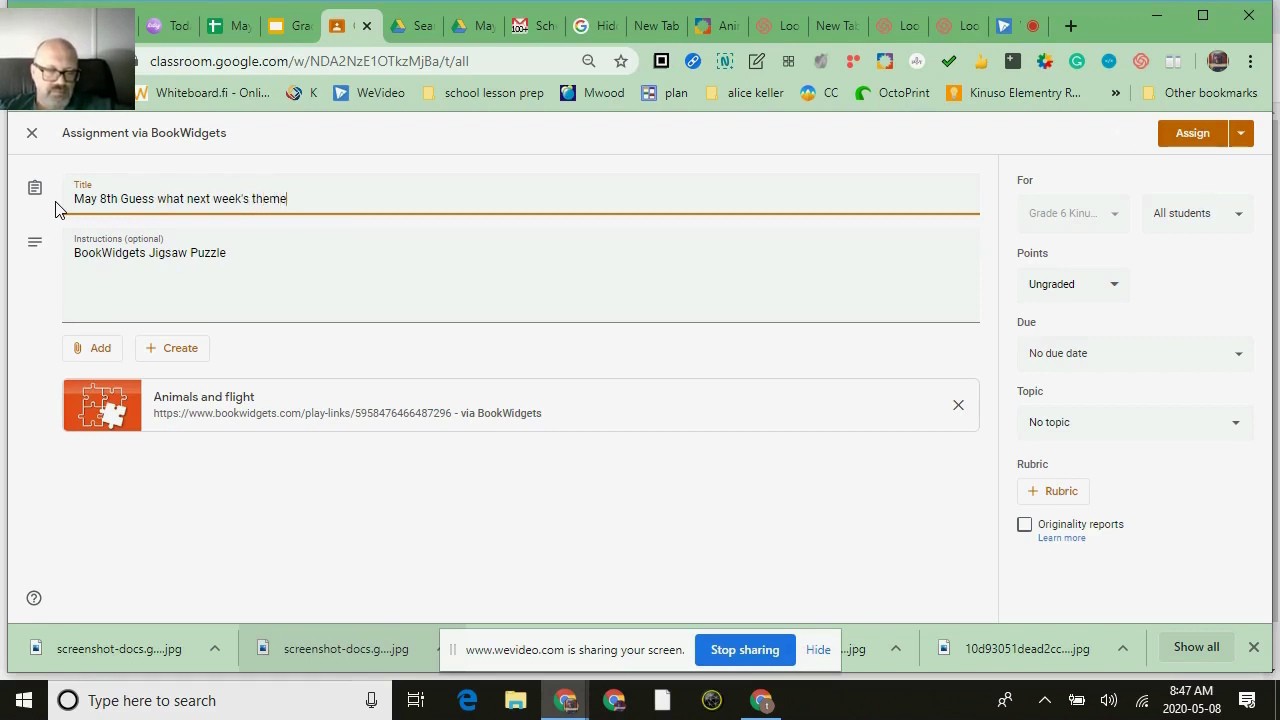
{"action": "type", "text": "?  "}
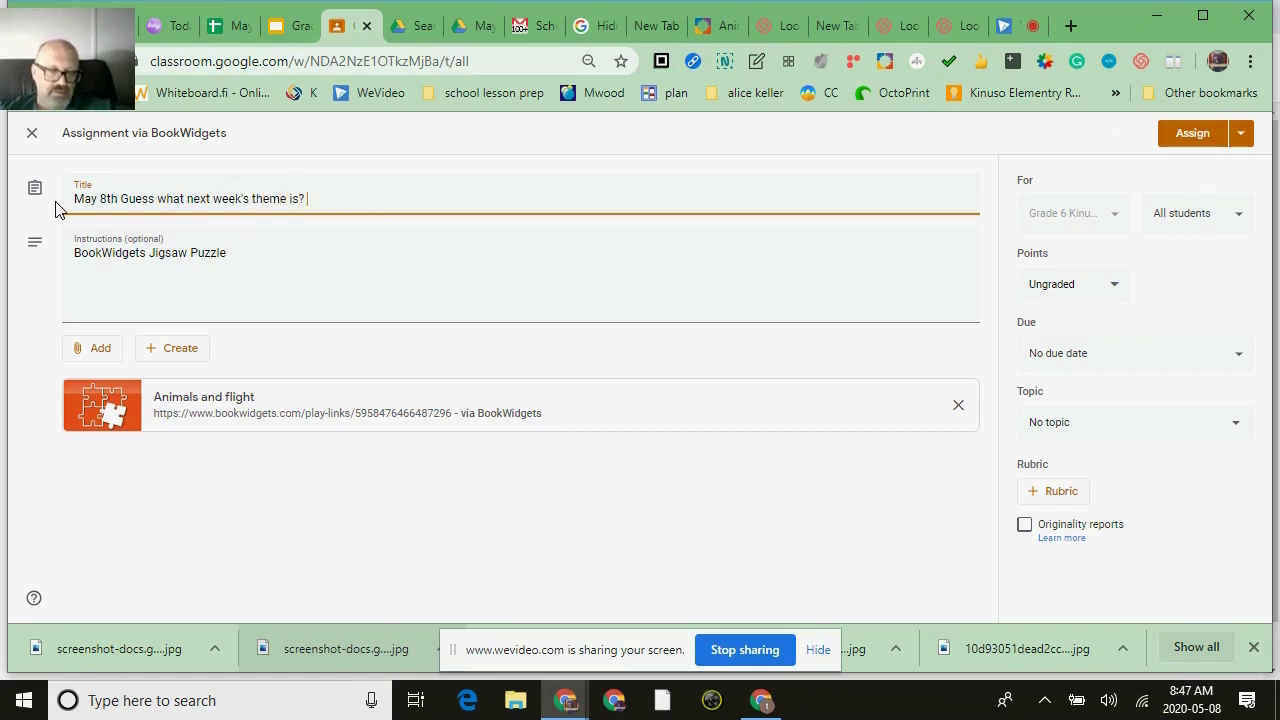
{"action": "type", "text": "Solve the"}
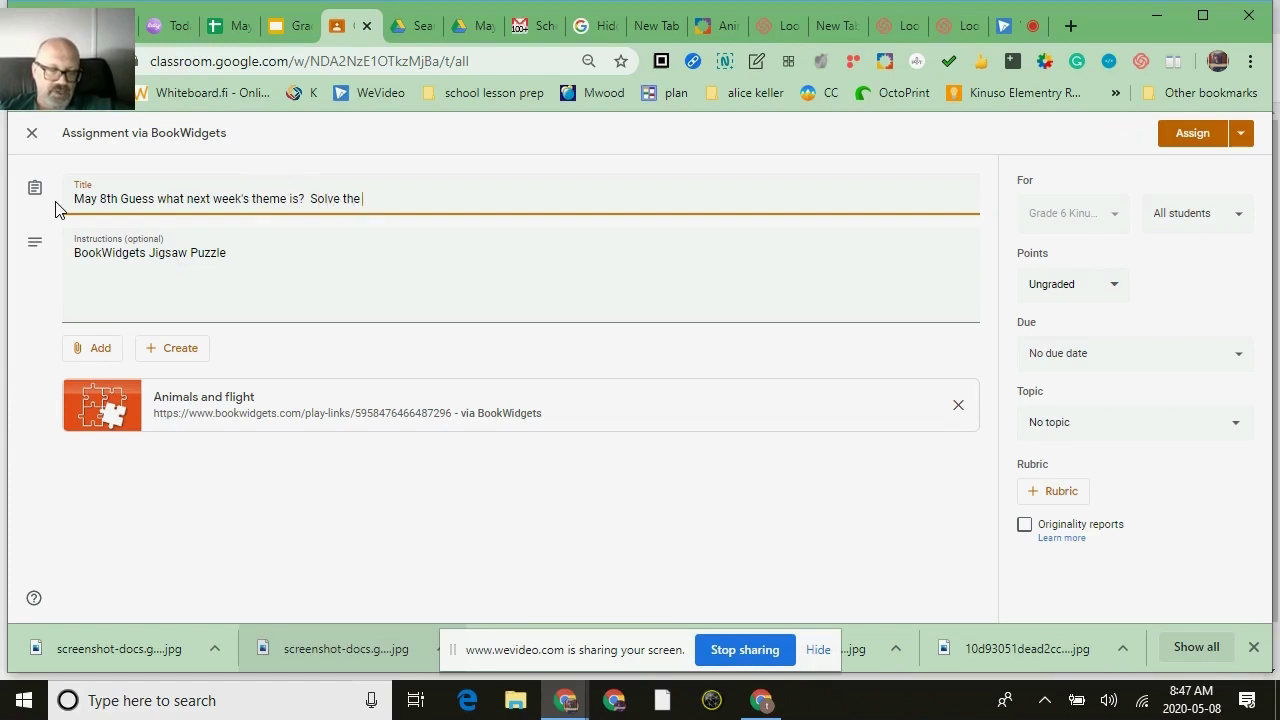
{"action": "type", "text": " puzzel!"}
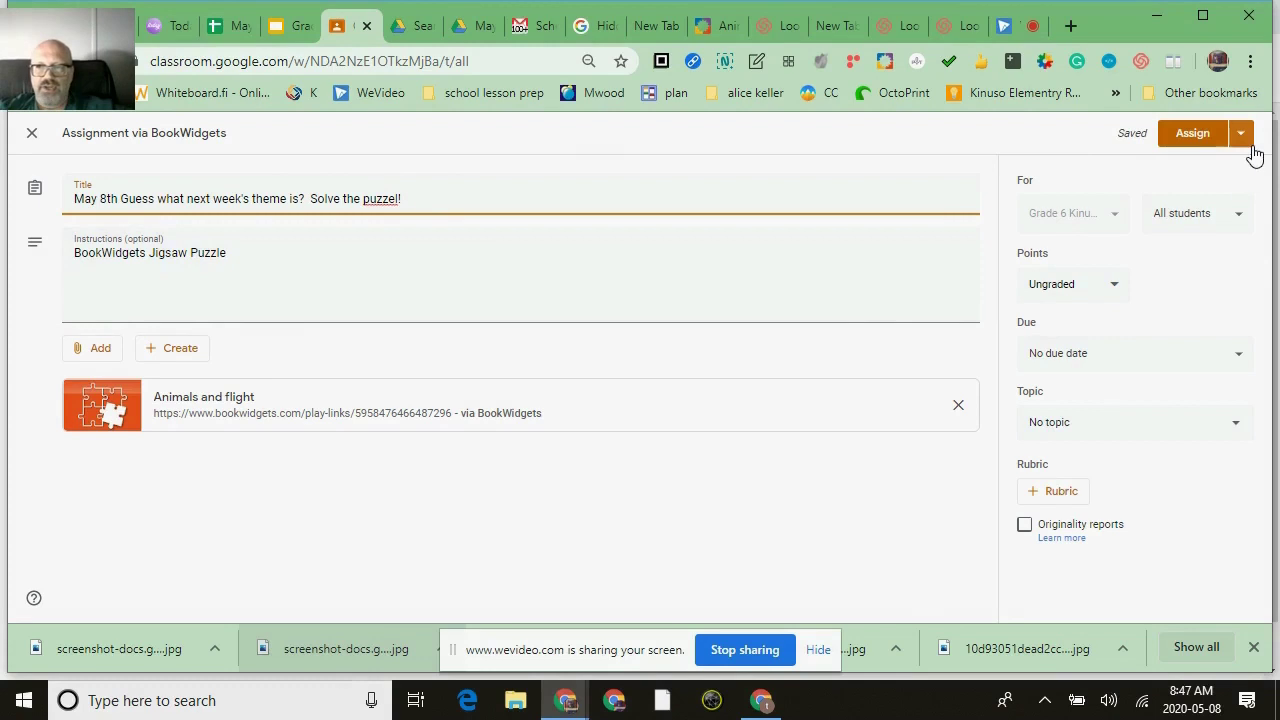
Set the assignment's due date to May 8, 2020 at 12:00 PM
{"action": "left_click", "coordinate": [1241, 358]}
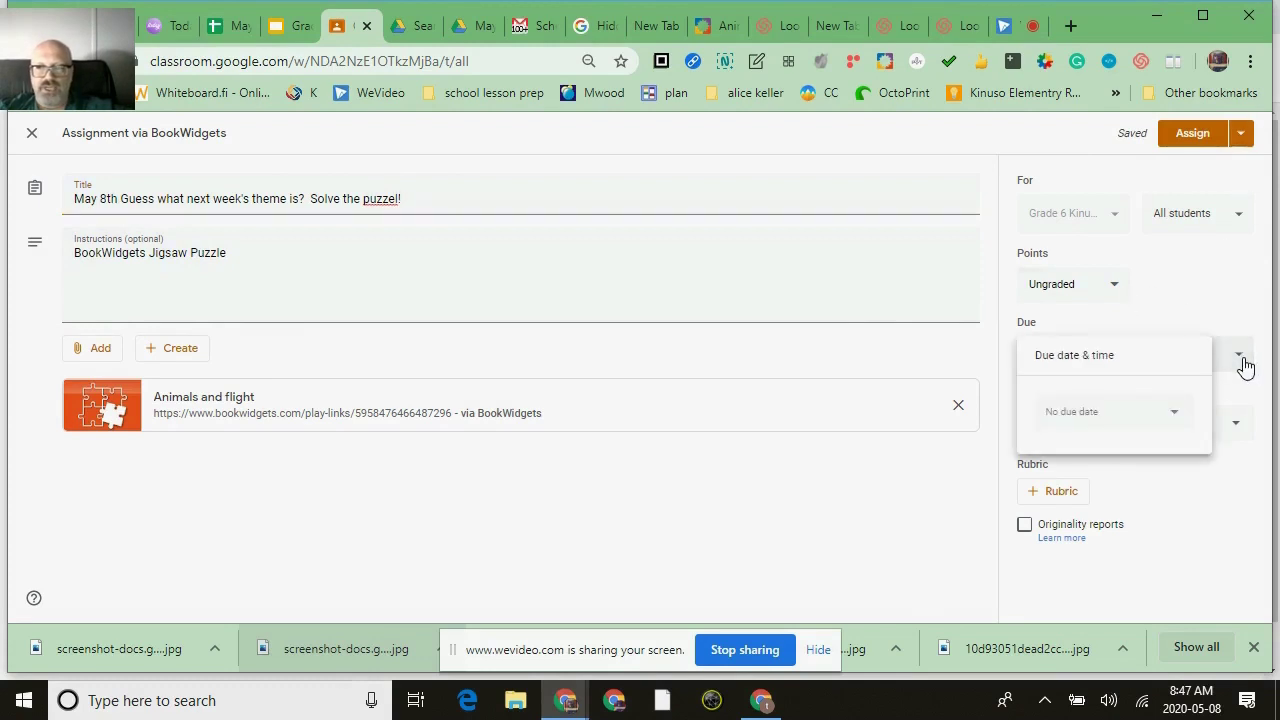
{"action": "left_click", "coordinate": [1080, 418]}
{"action": "left_click", "coordinate": [1077, 471]}
{"action": "left_click", "coordinate": [1078, 462]}
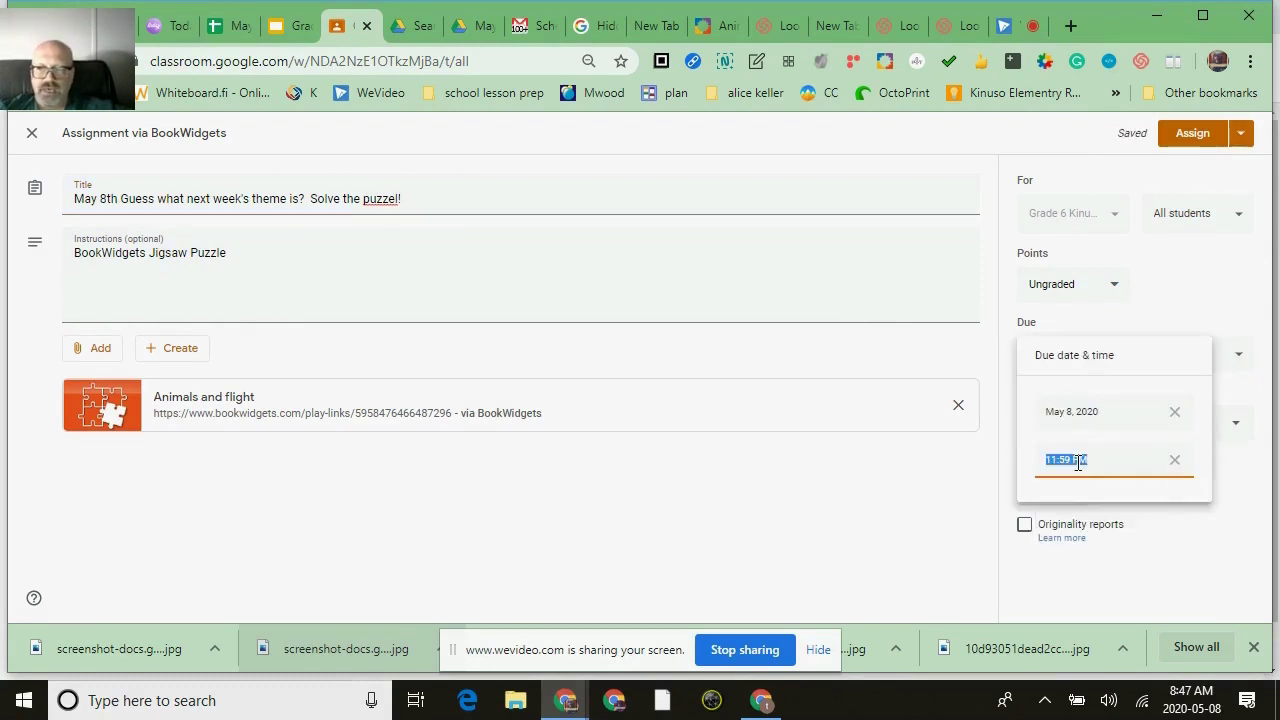
{"action": "left_click_drag", "start_coordinate": [1093, 461], "coordinate": [1041, 461]}
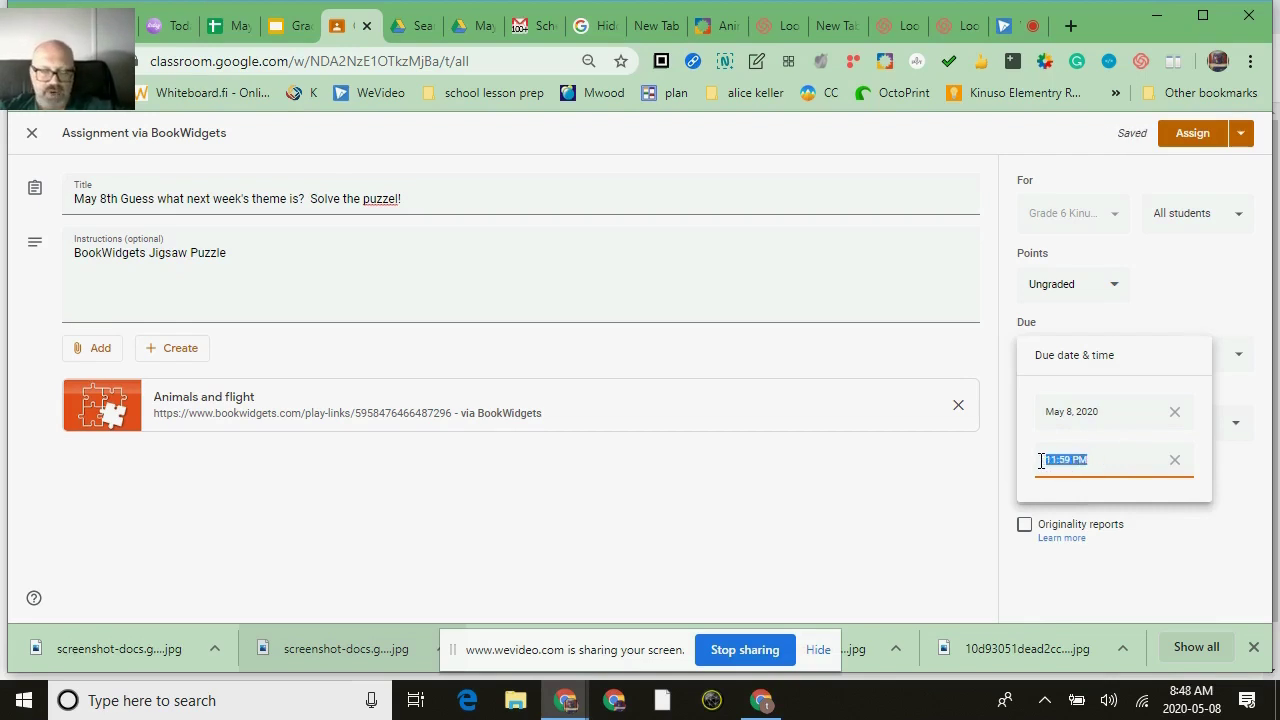
{"action": "type", "text": "12"}
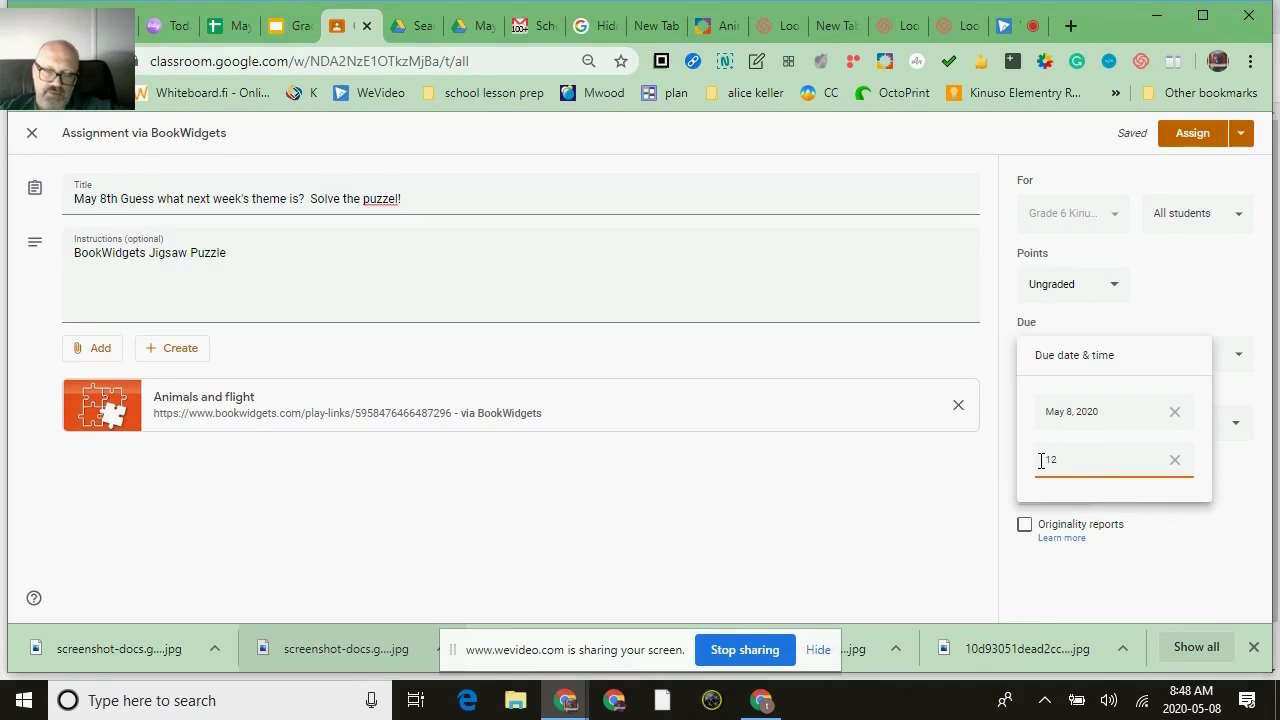
{"action": "key", "text": "Return"}
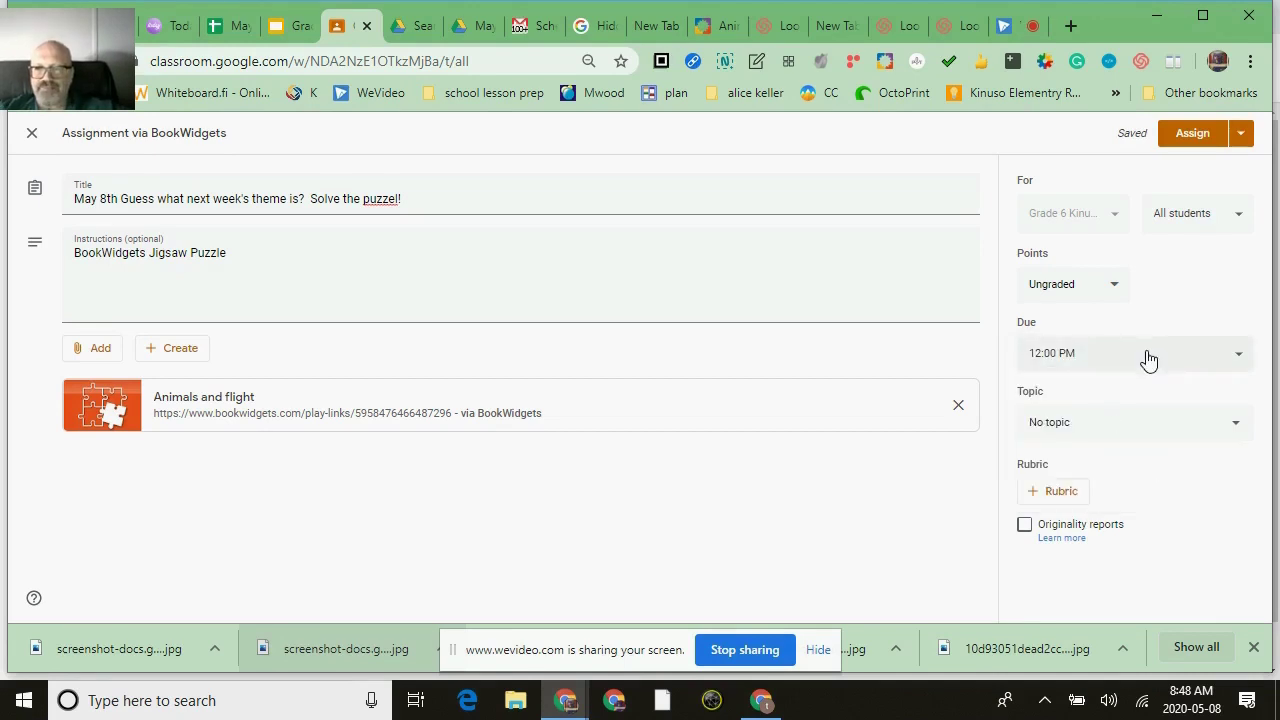
Schedule the assignment to post on May 8, 2020 at 10:20 AM
{"action": "left_click", "coordinate": [1242, 134]}
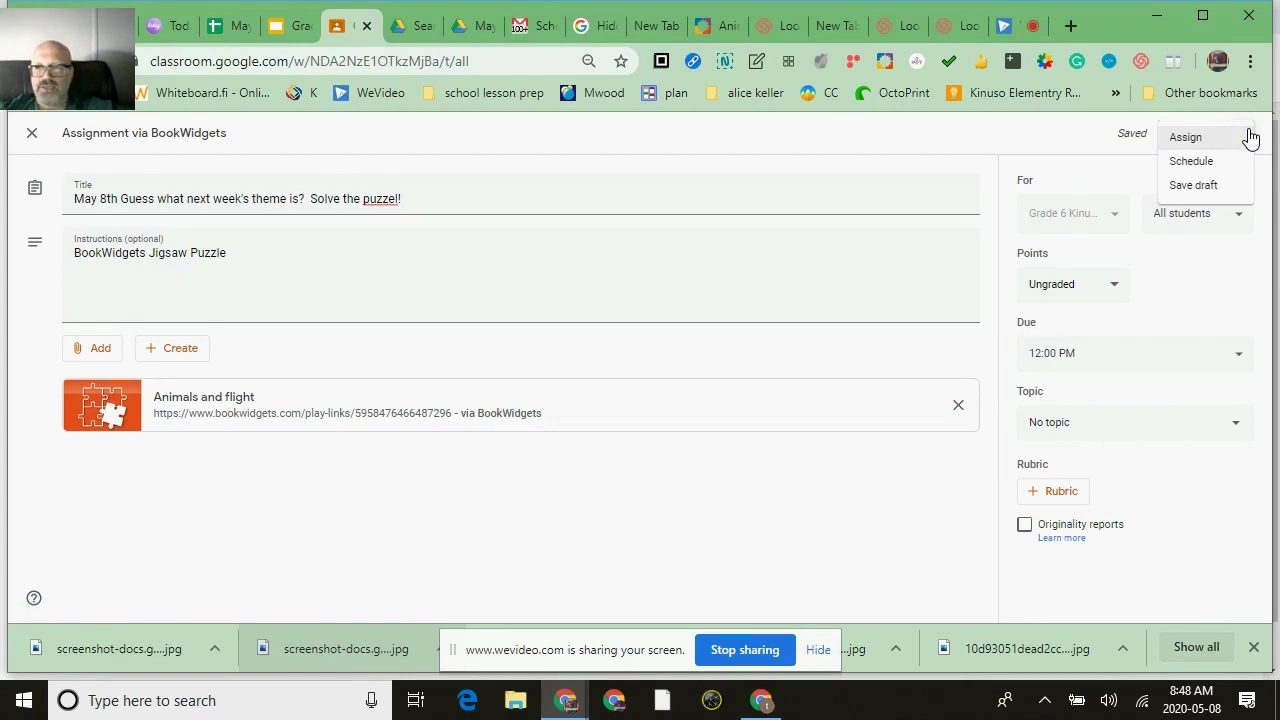
{"action": "left_click", "coordinate": [1224, 164]}
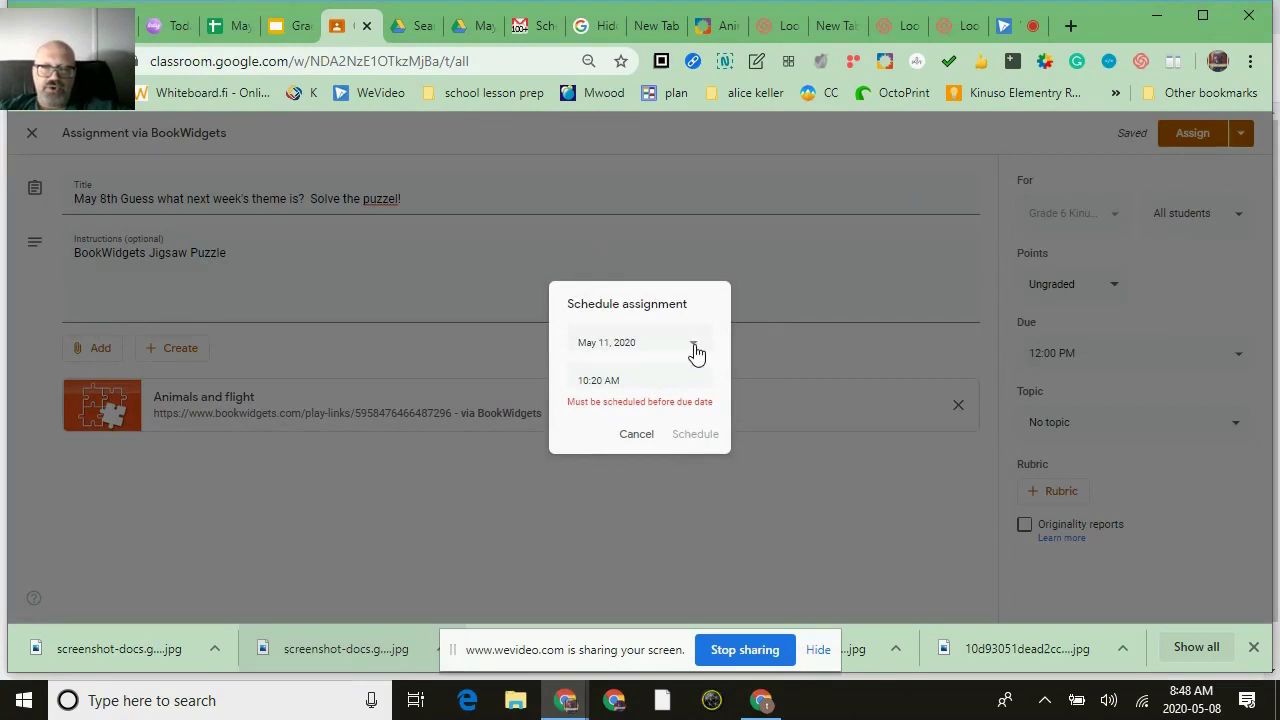
{"action": "left_click", "coordinate": [655, 350]}
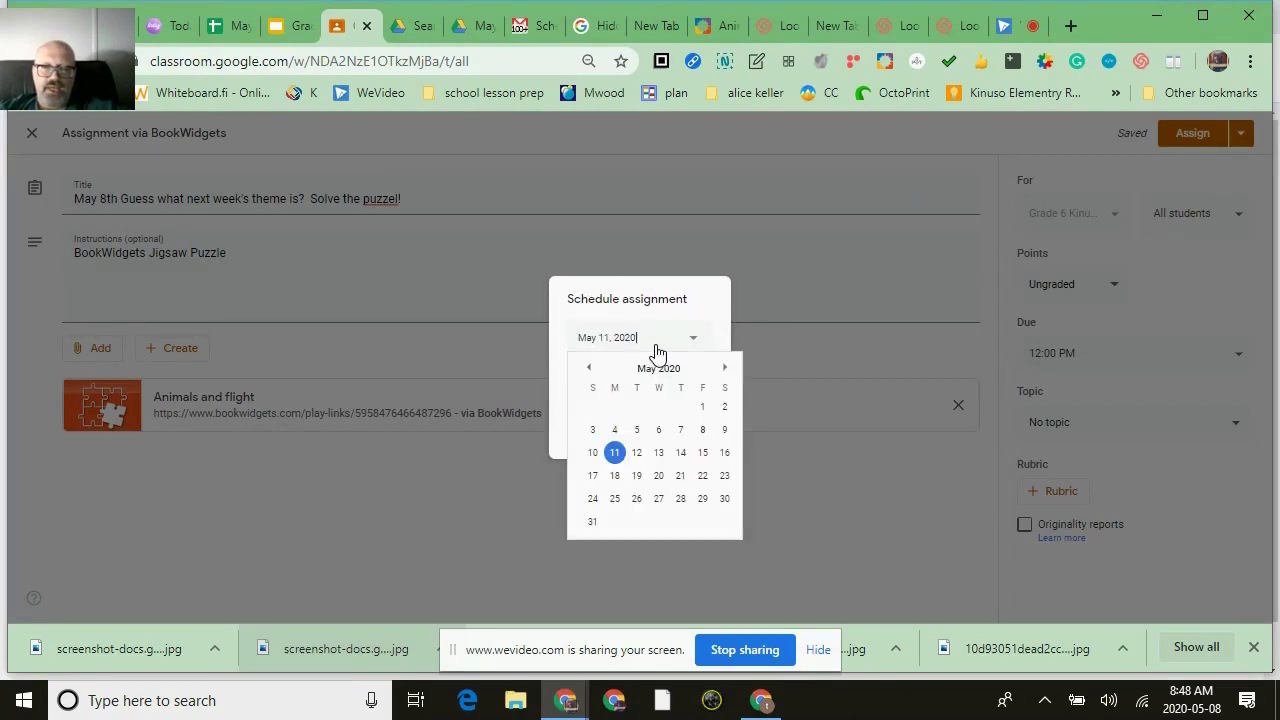
{"action": "left_click", "coordinate": [700, 432]}
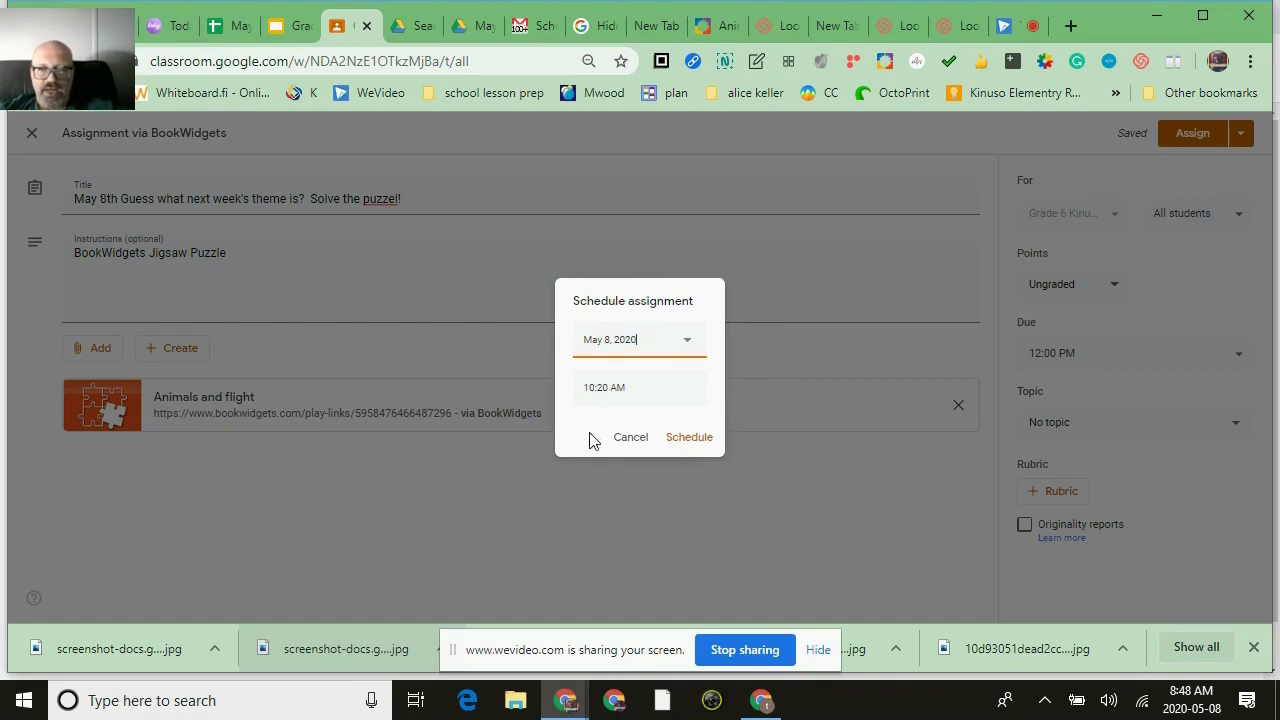
{"action": "left_click", "coordinate": [695, 447]}
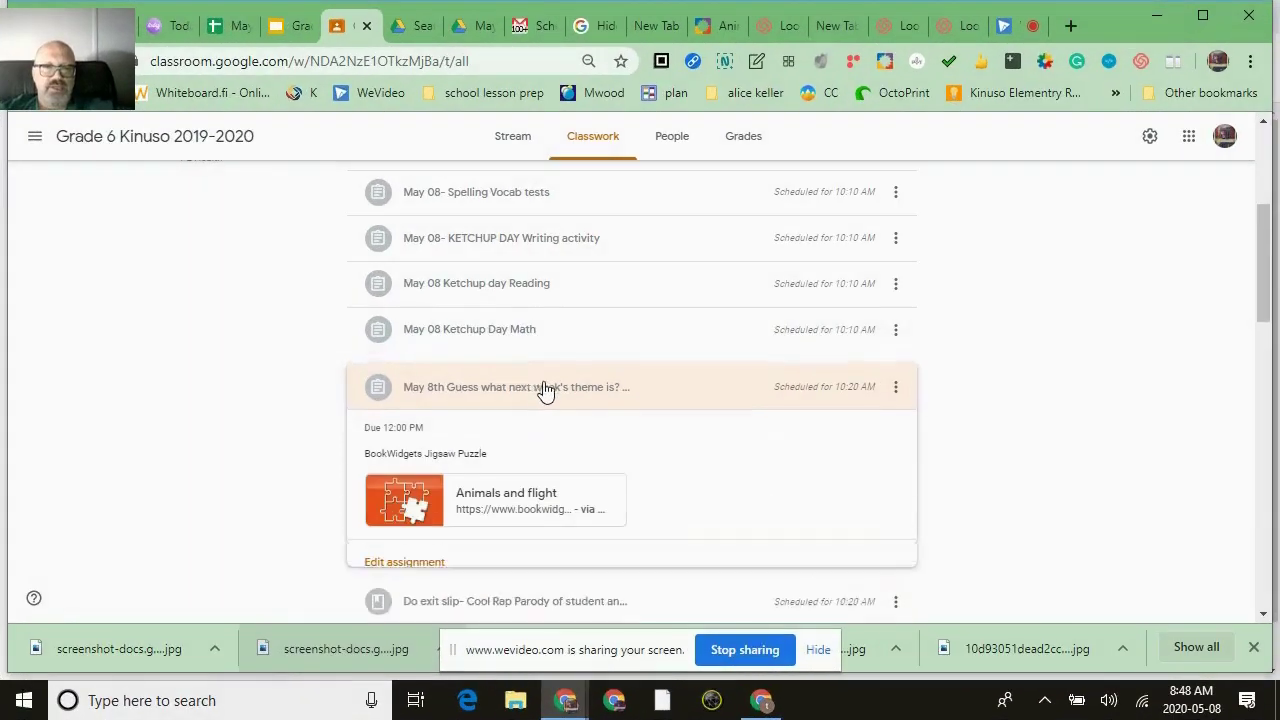
Open the "Animals and flight" puzzle attached to the scheduled assignment, check how it looks to students, and return to the classwork page
{"action": "scroll", "coordinate": [1135, 382], "scroll_direction": "down", "scroll_amount": 2}
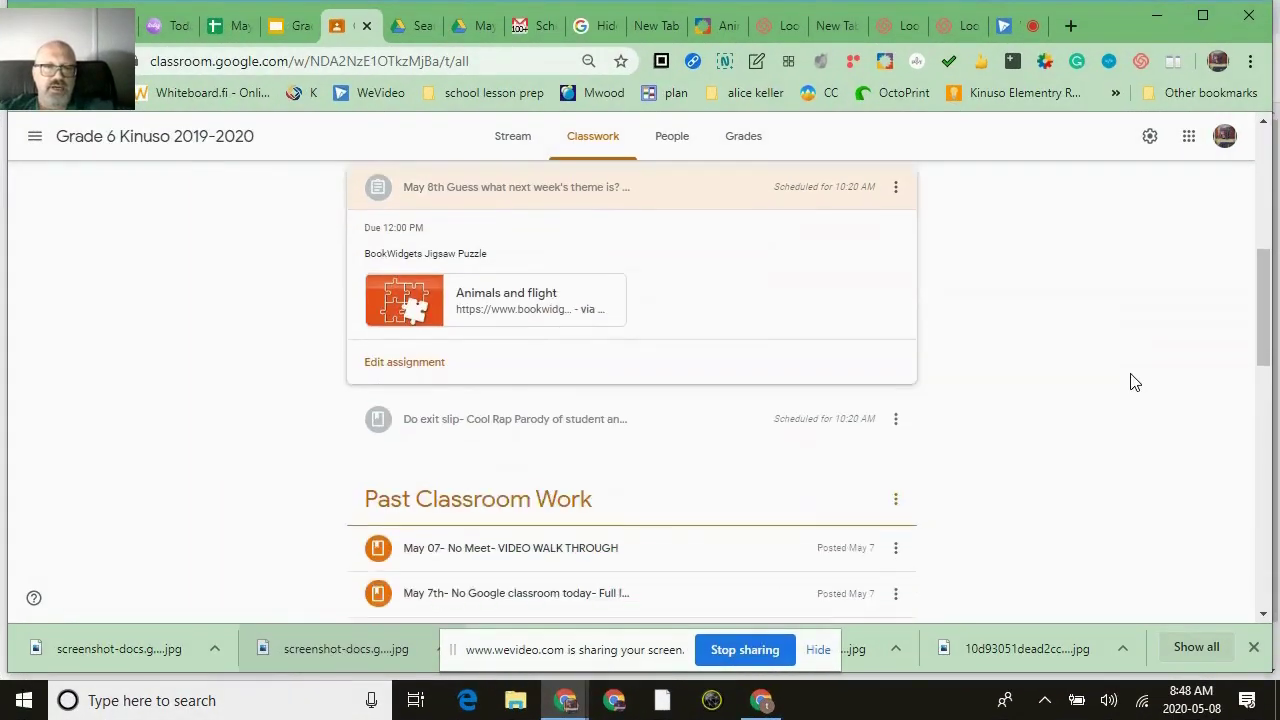
{"action": "left_click", "coordinate": [392, 305]}
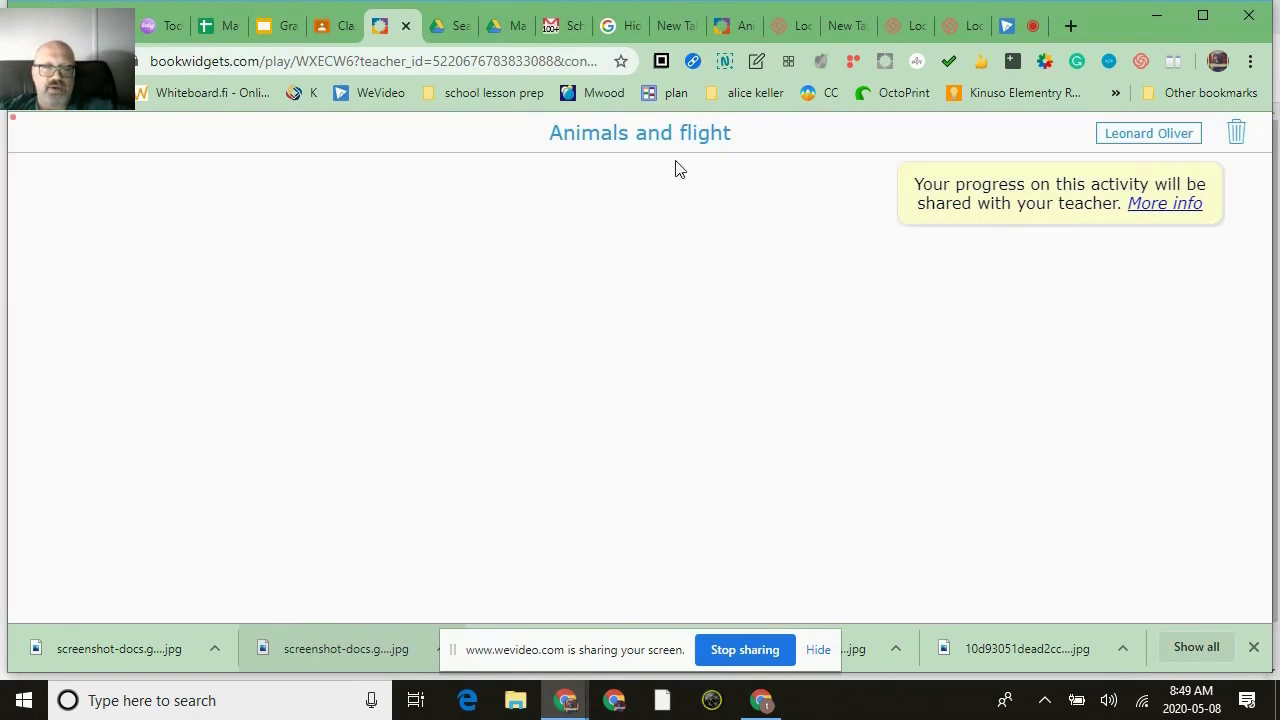
{"action": "left_click", "coordinate": [671, 157]}
{"action": "left_click", "coordinate": [672, 149]}
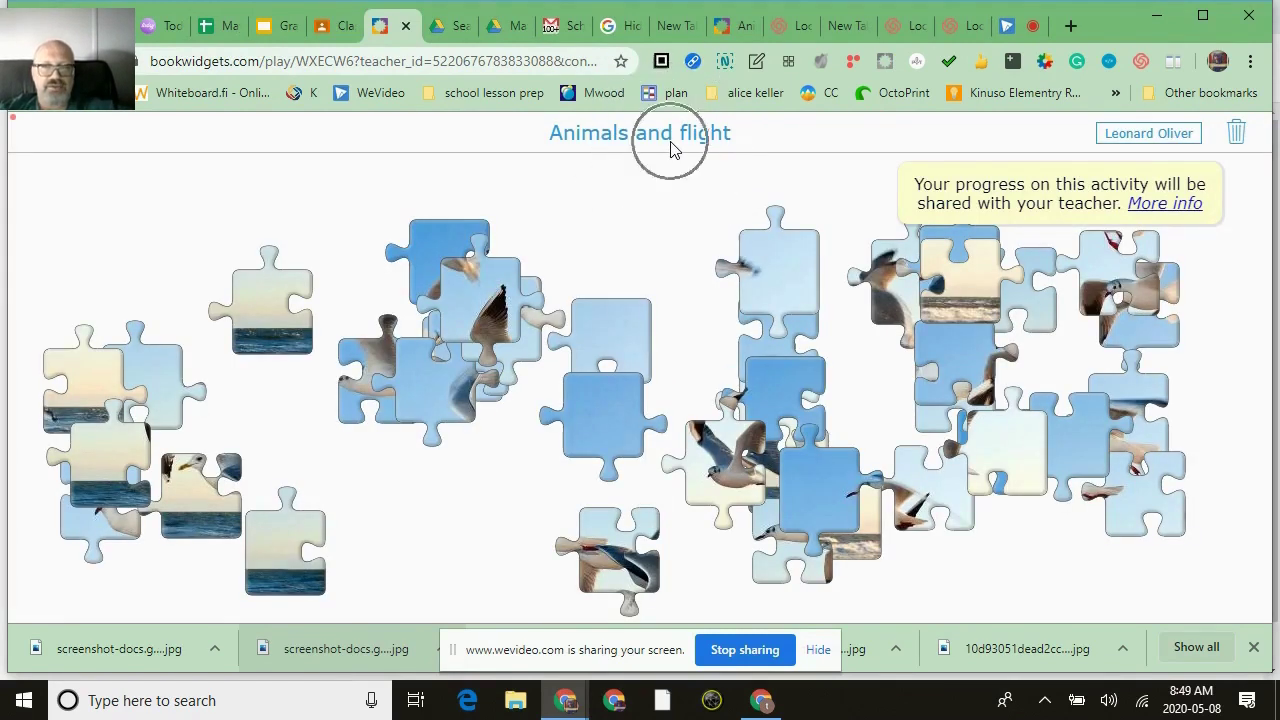
{"action": "key", "text": "ctrl"}
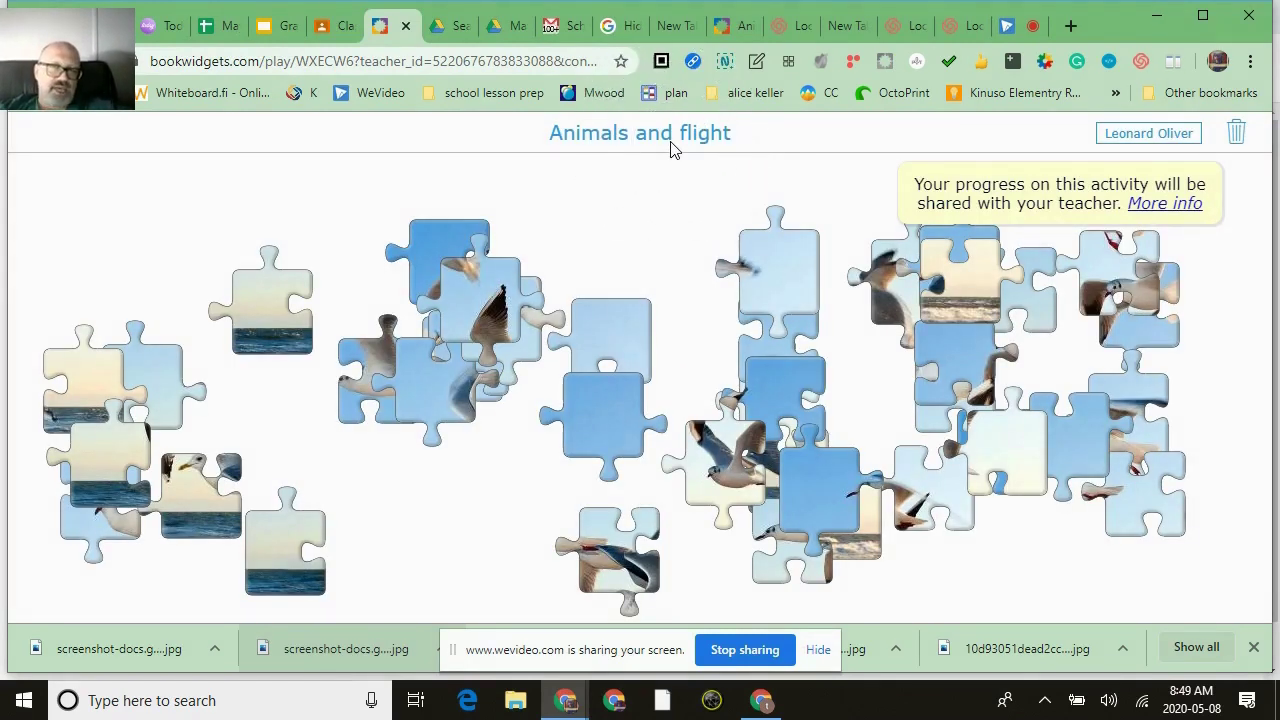
{"action": "key", "text": "ctrl"}
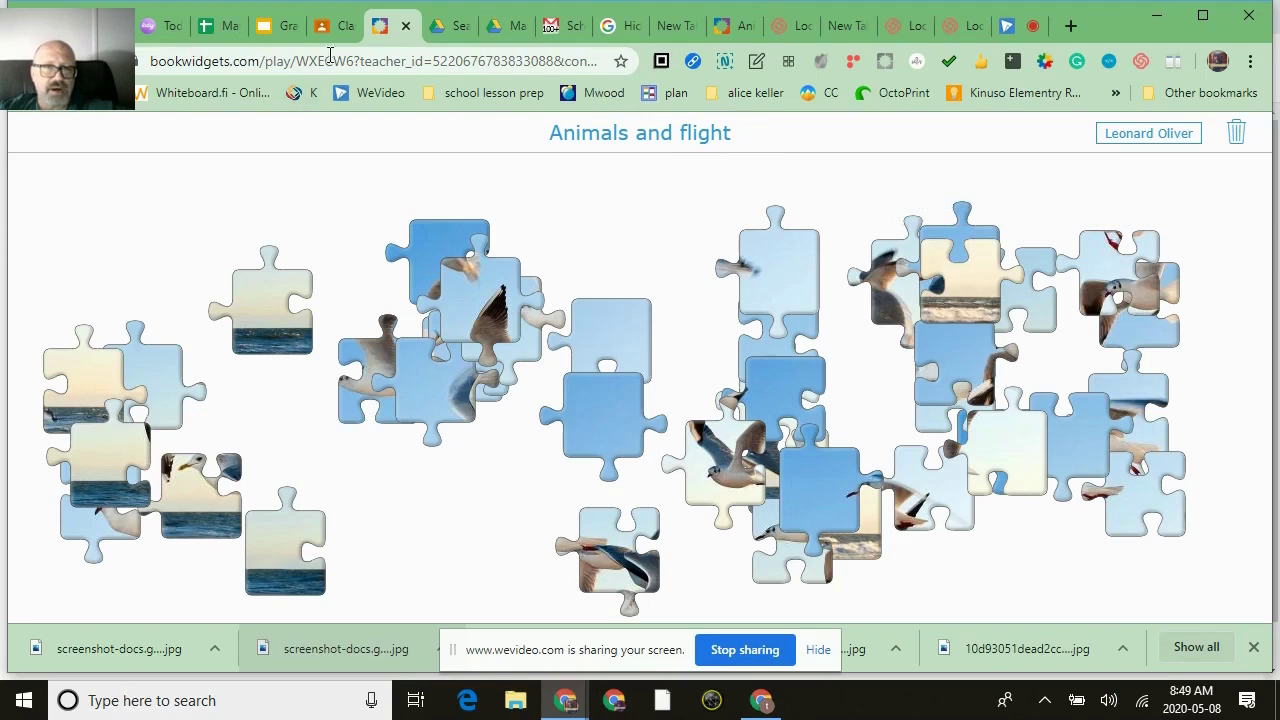
{"action": "left_click", "coordinate": [405, 30]}
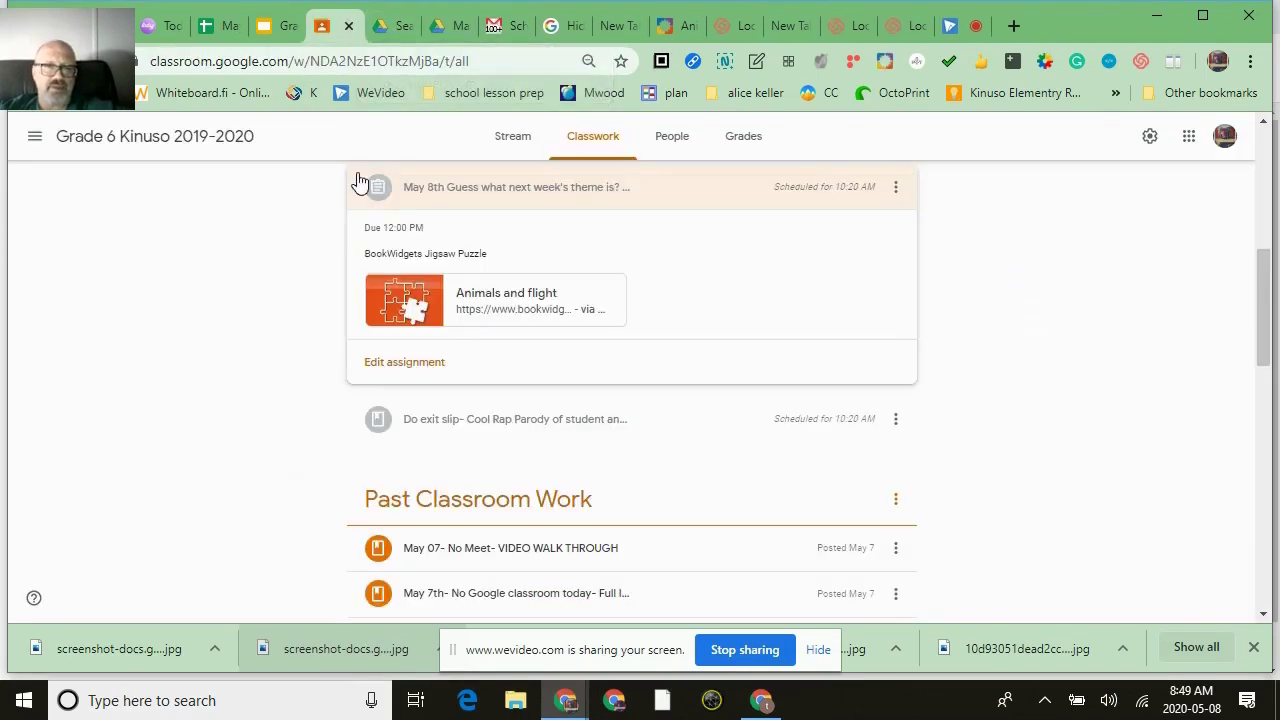